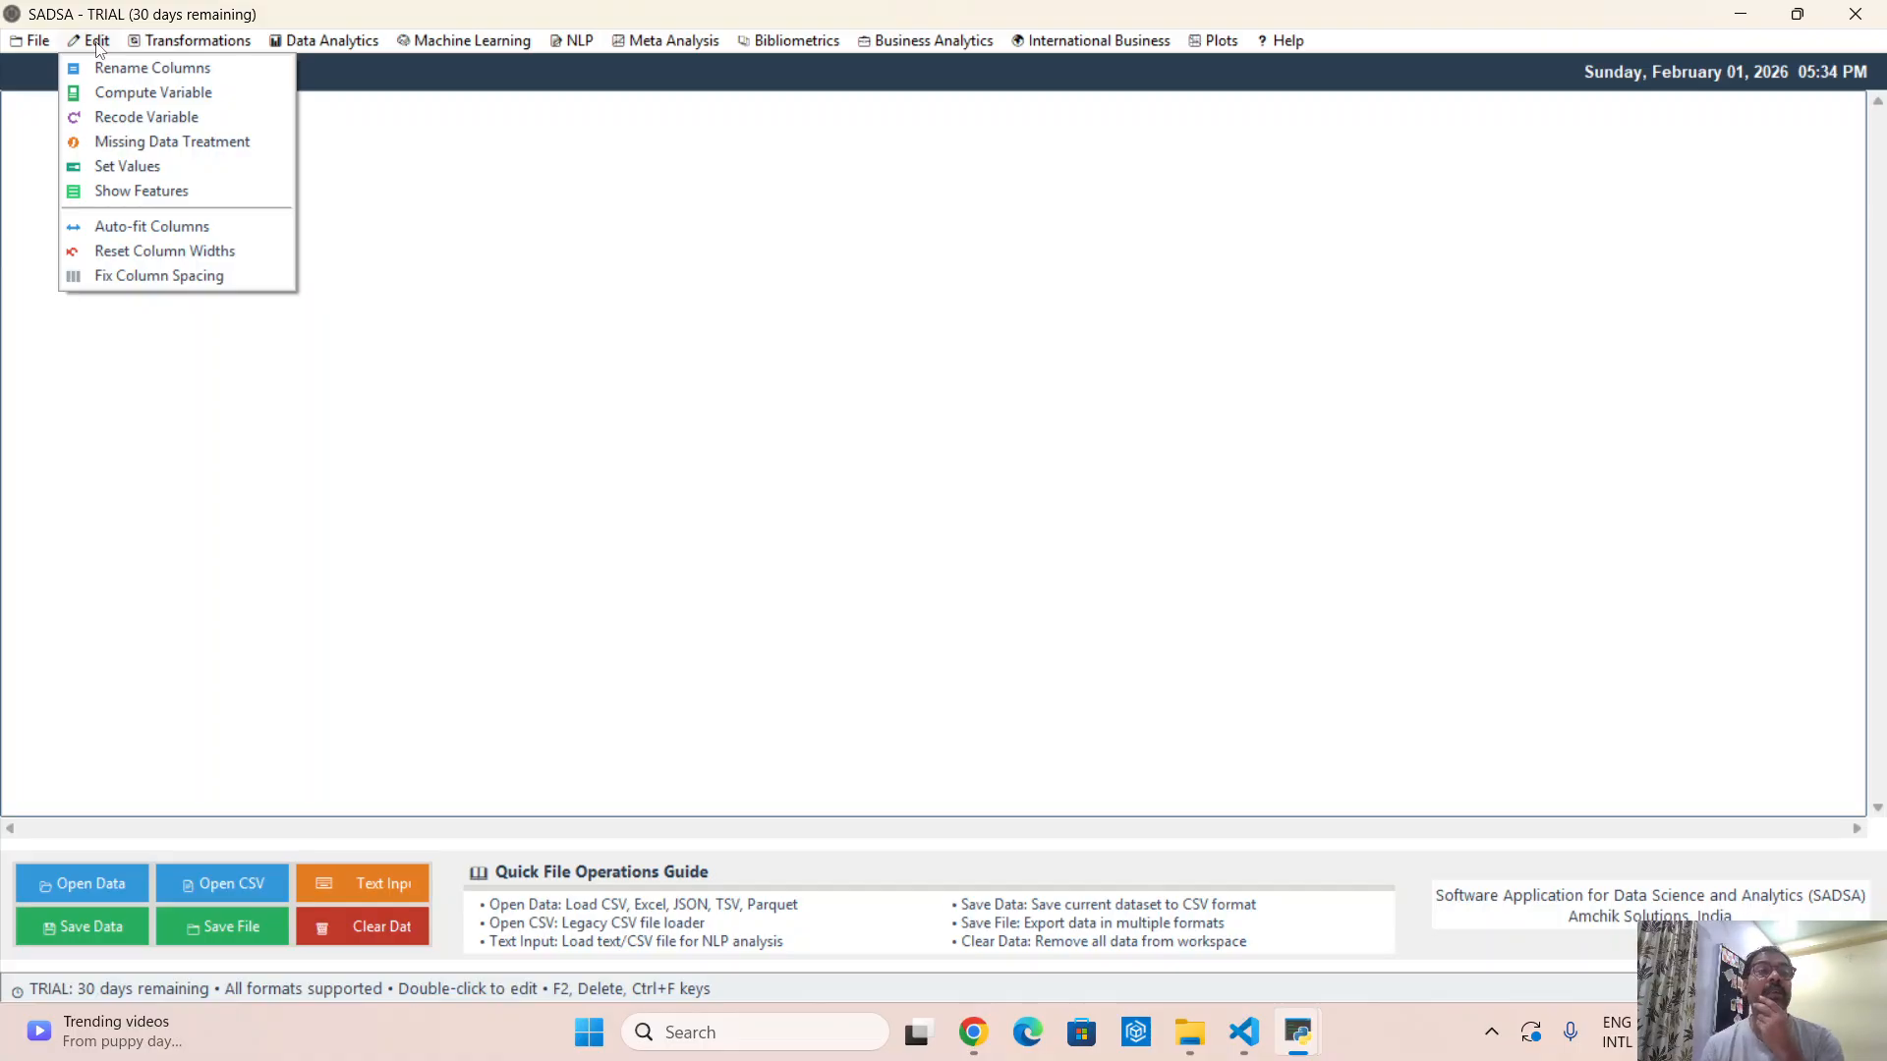
Open Data Simulations, widen its window, and set the number of variables to 1 in the basic options
mouse_move(188, 41)
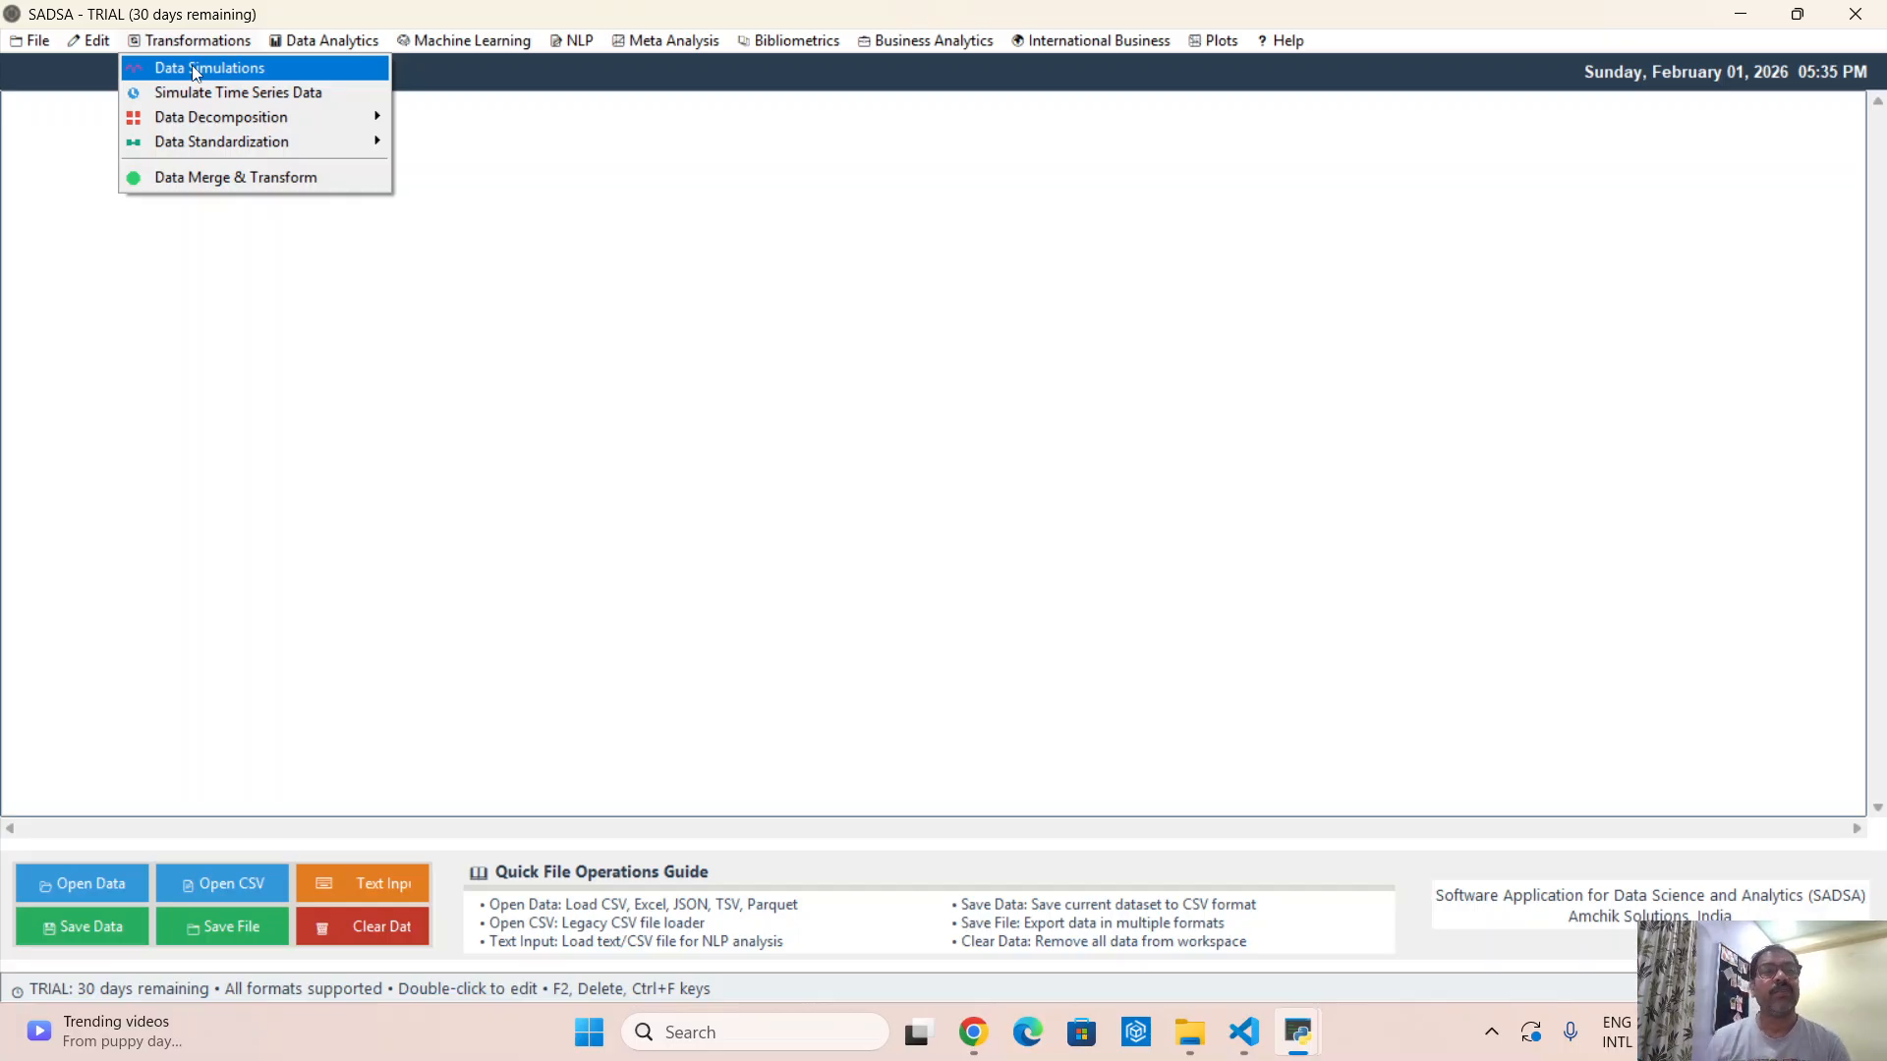
mouse_move(91, 41)
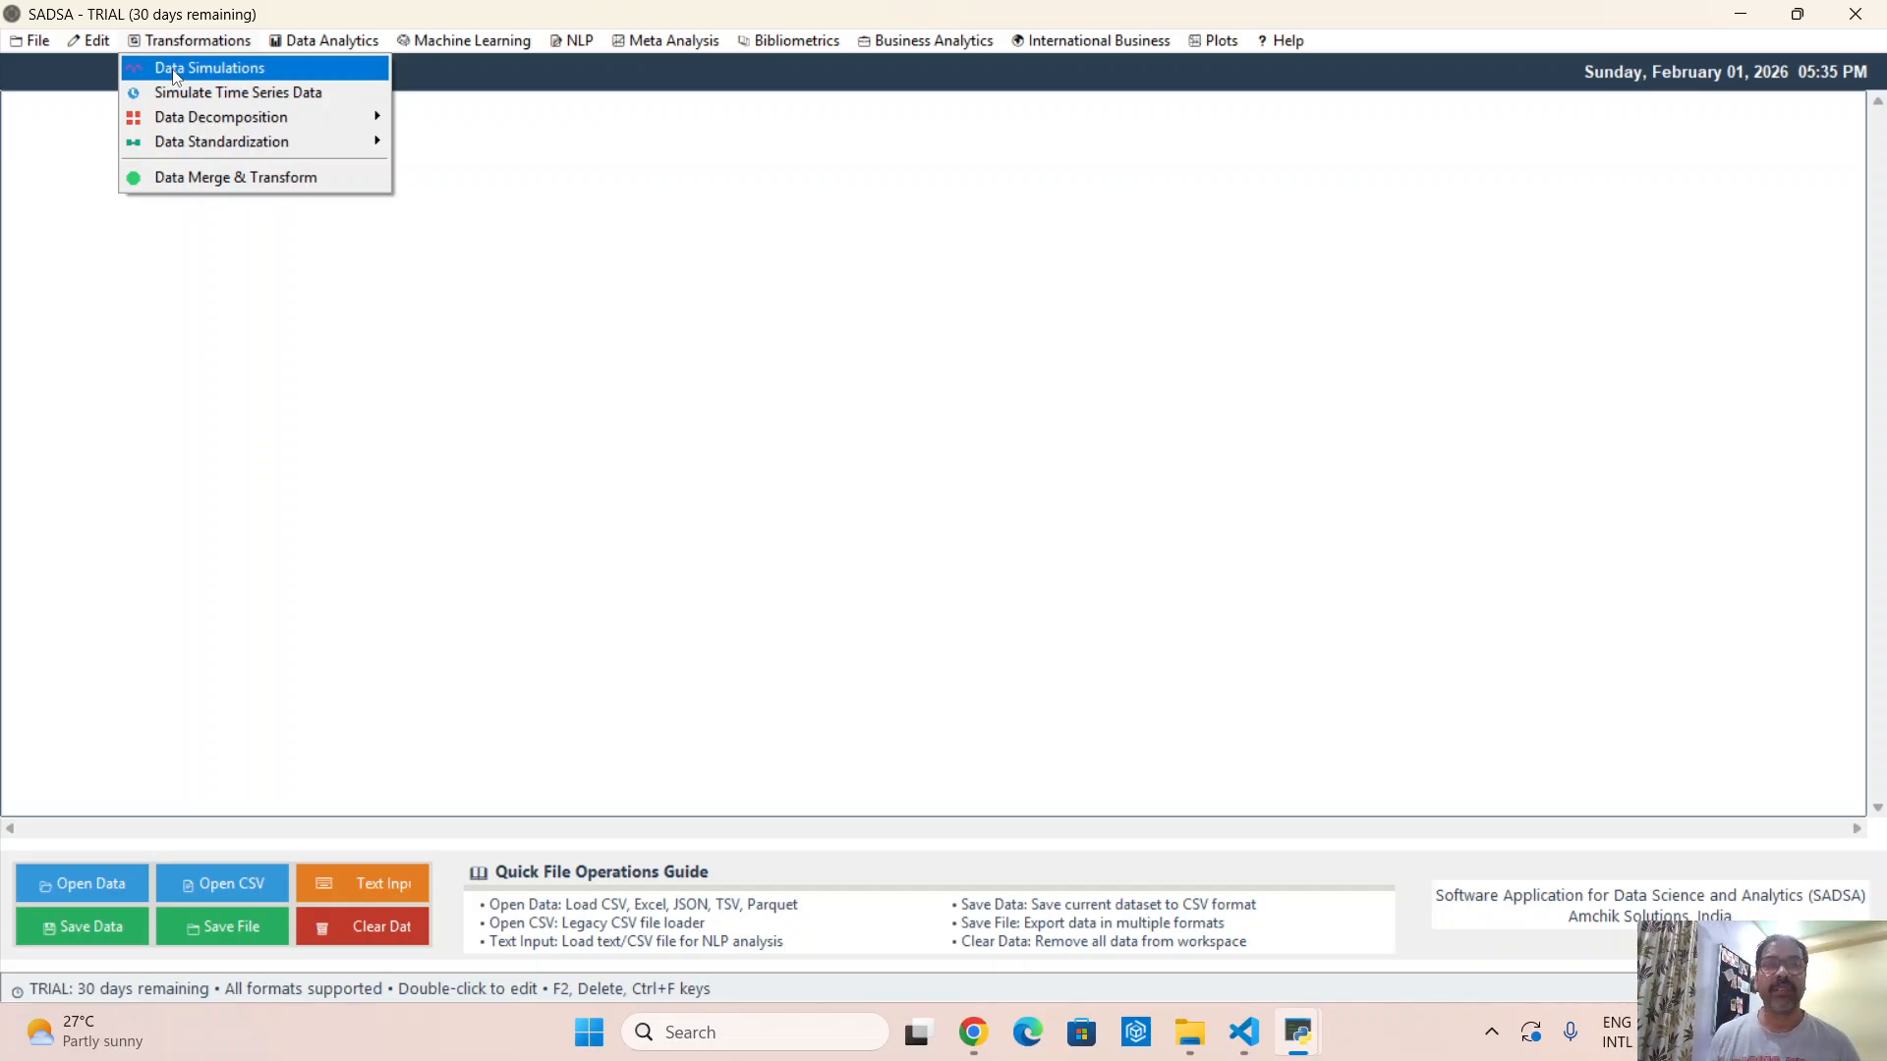
click(175, 74)
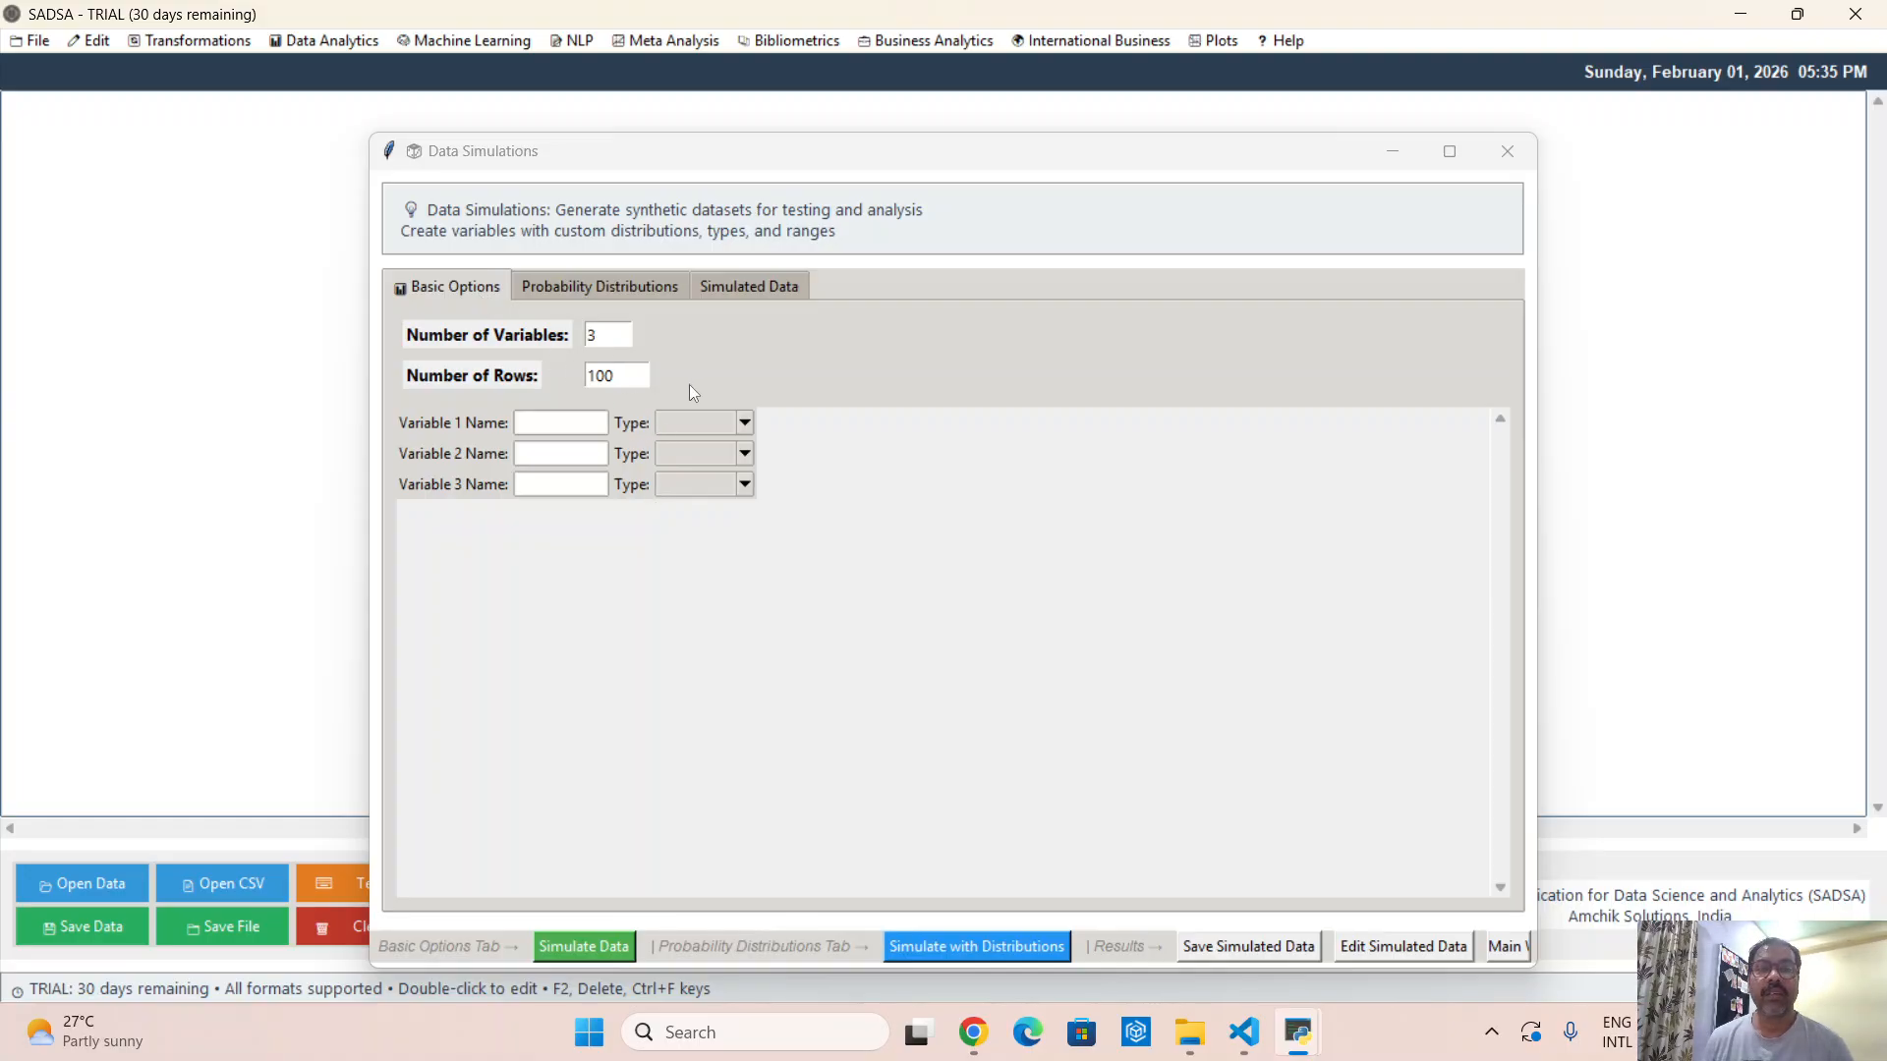
click(607, 331)
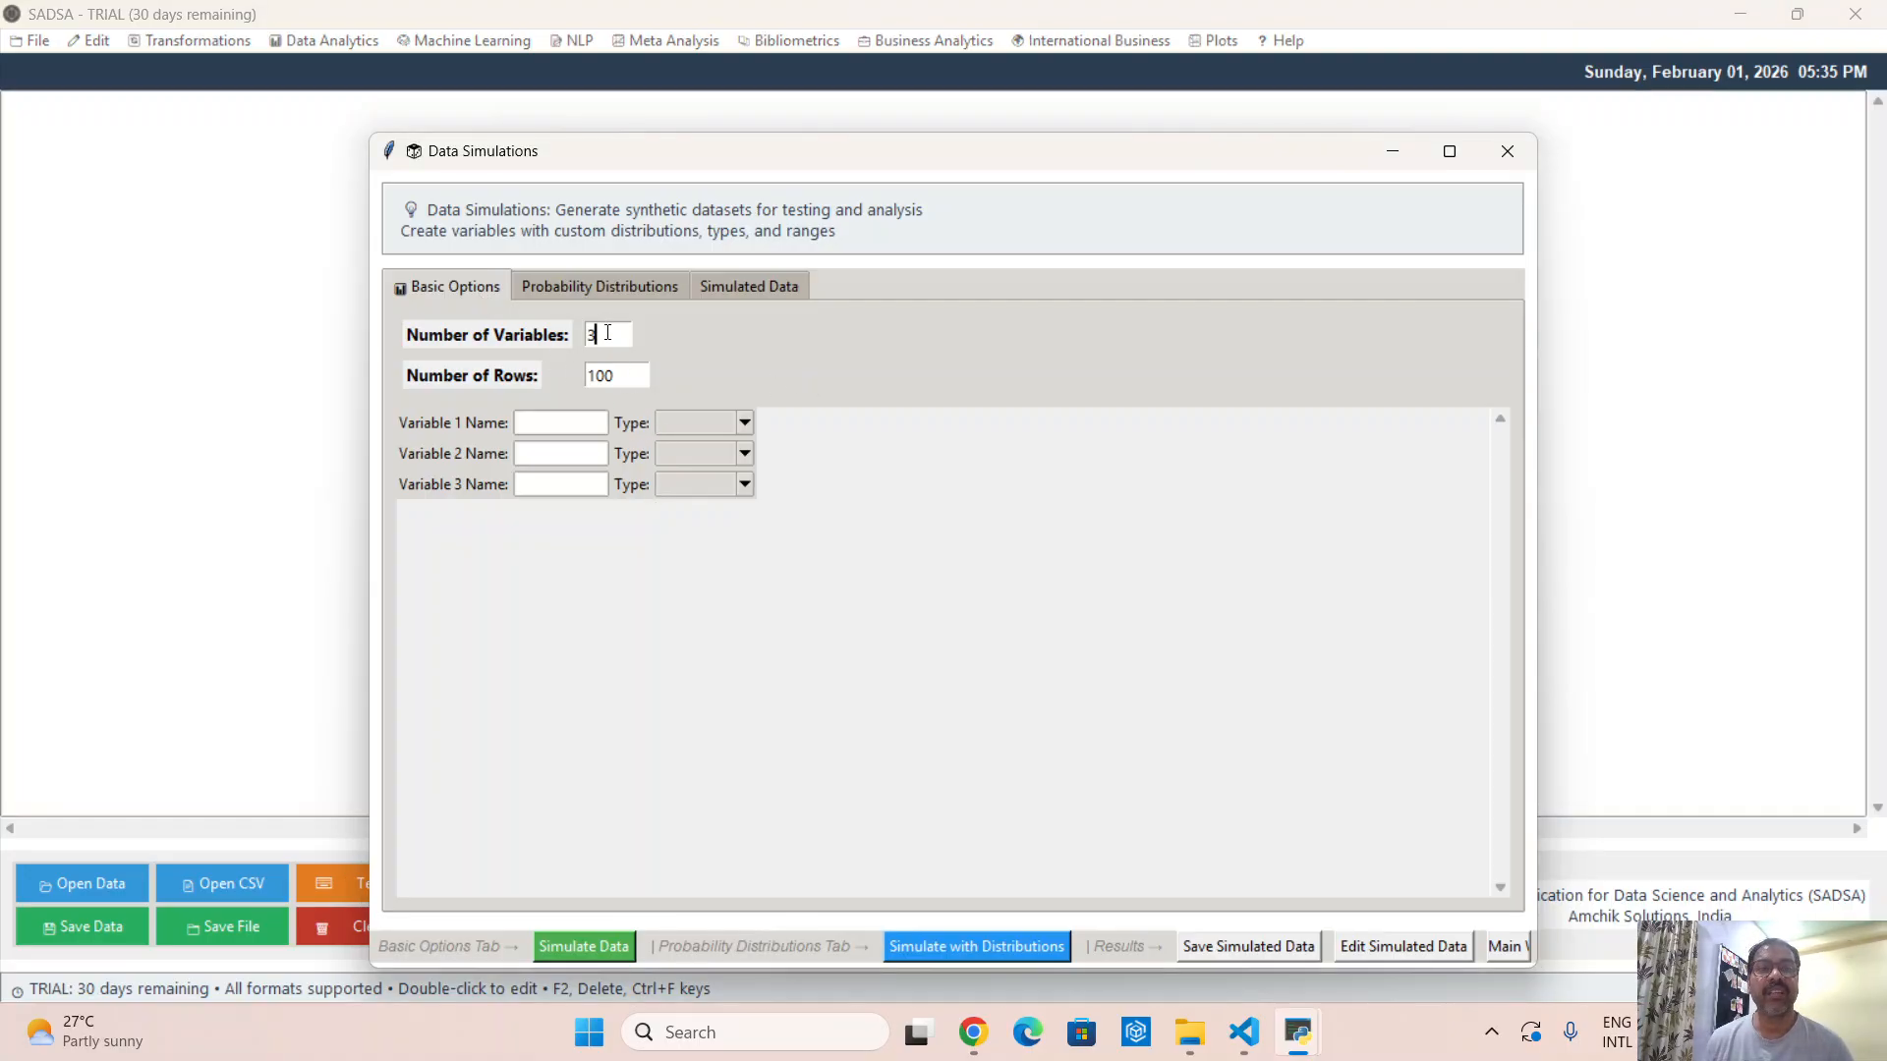
double_click(607, 330)
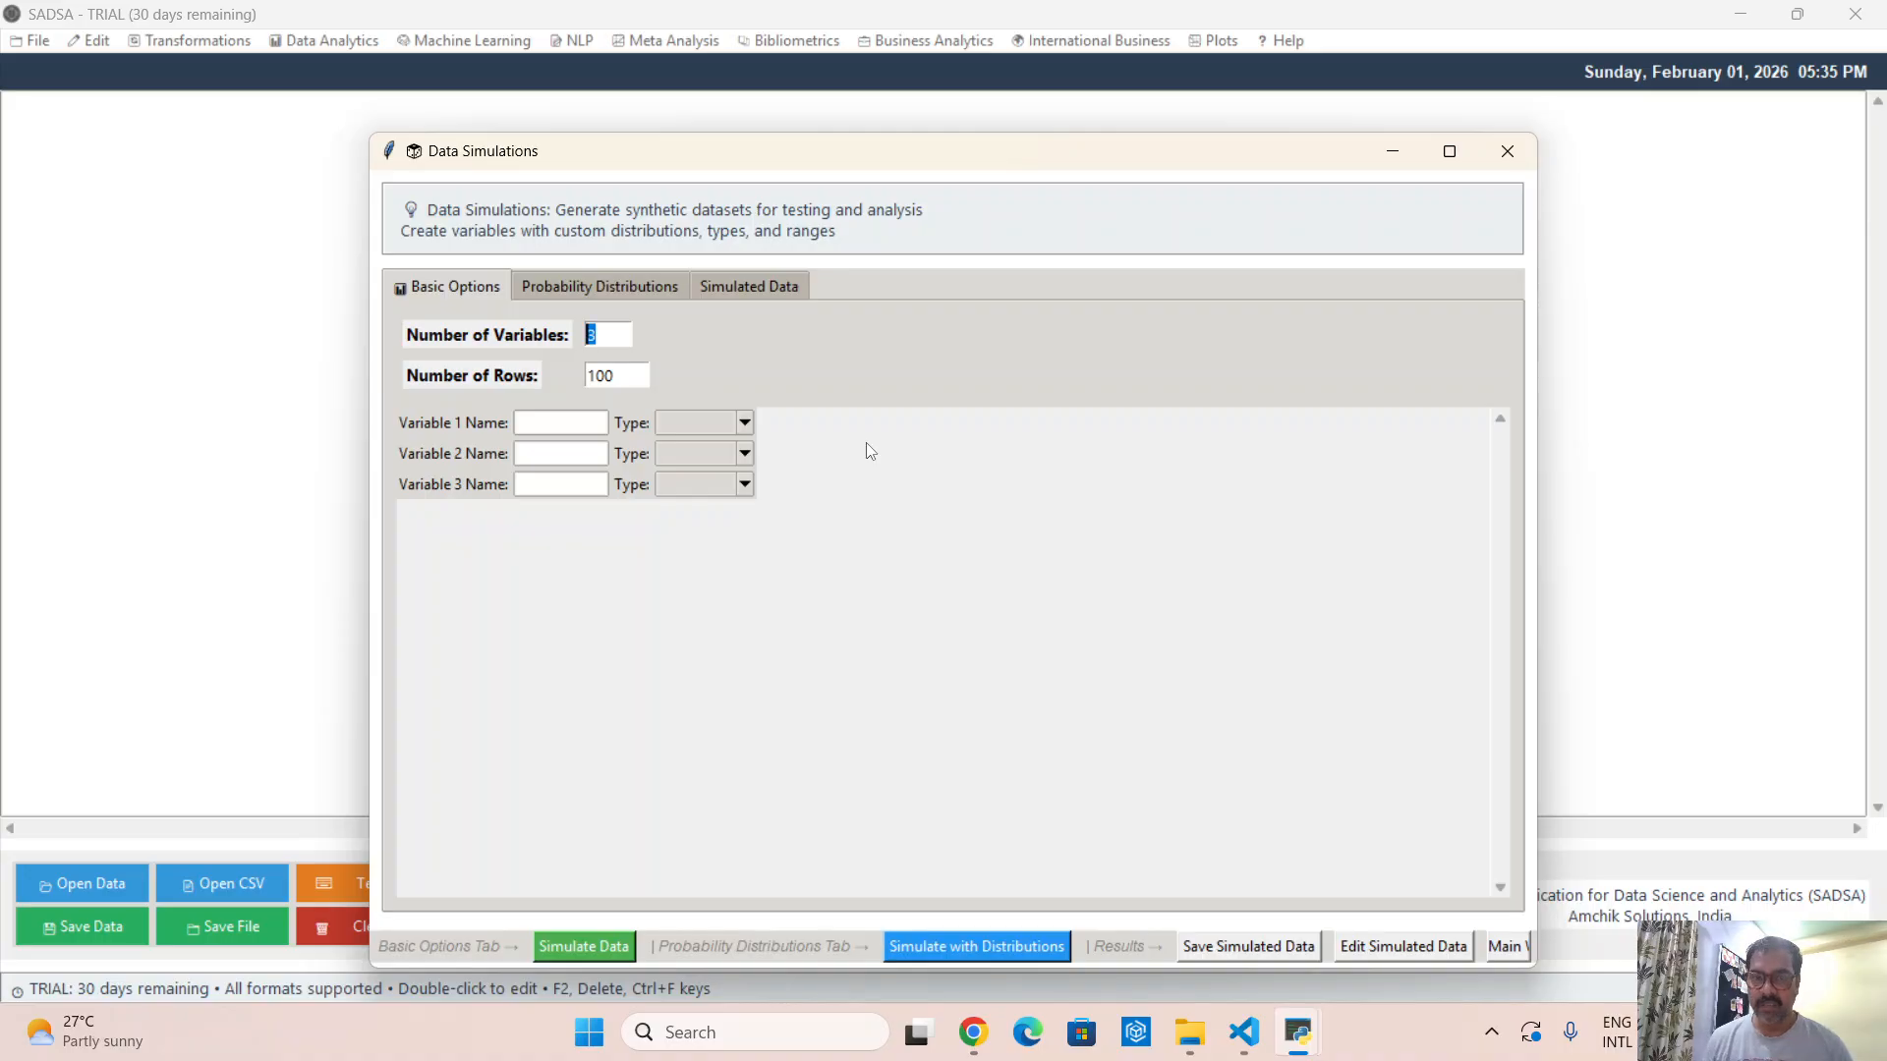
drag(1539, 315, 1750, 316)
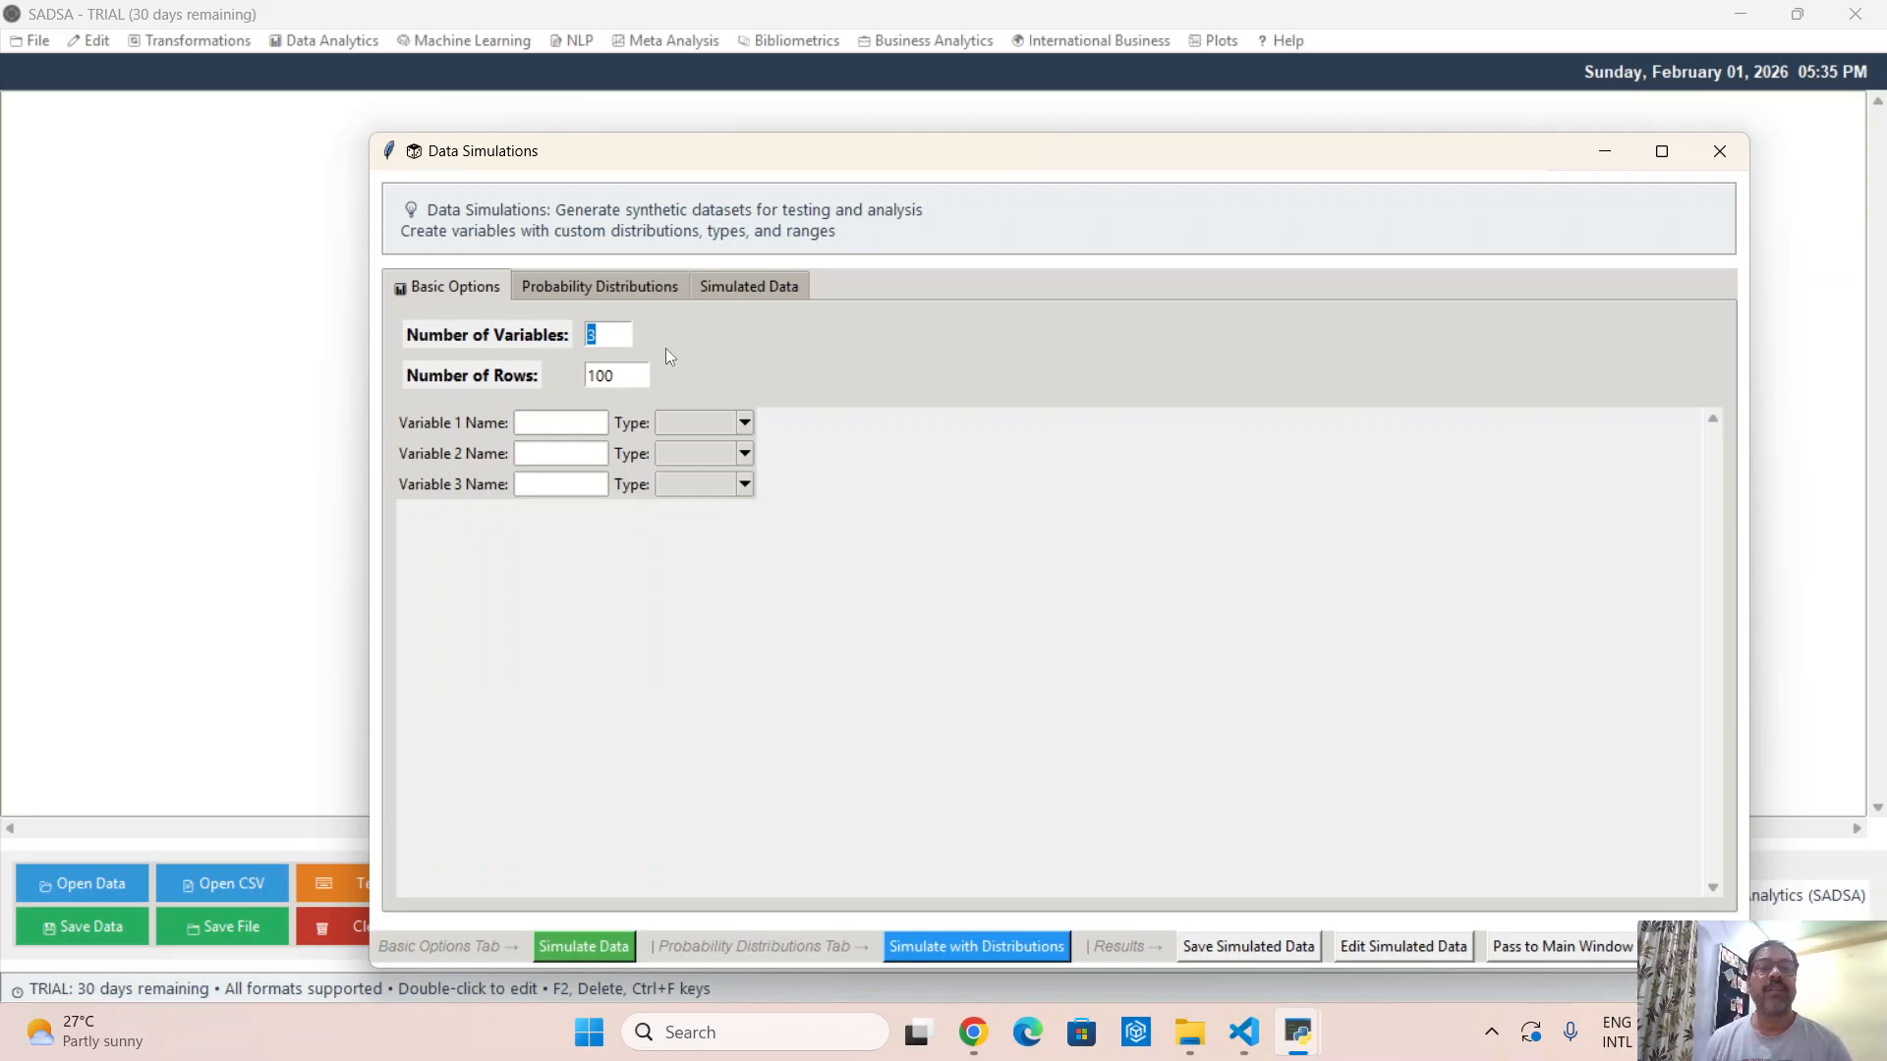
text(1)
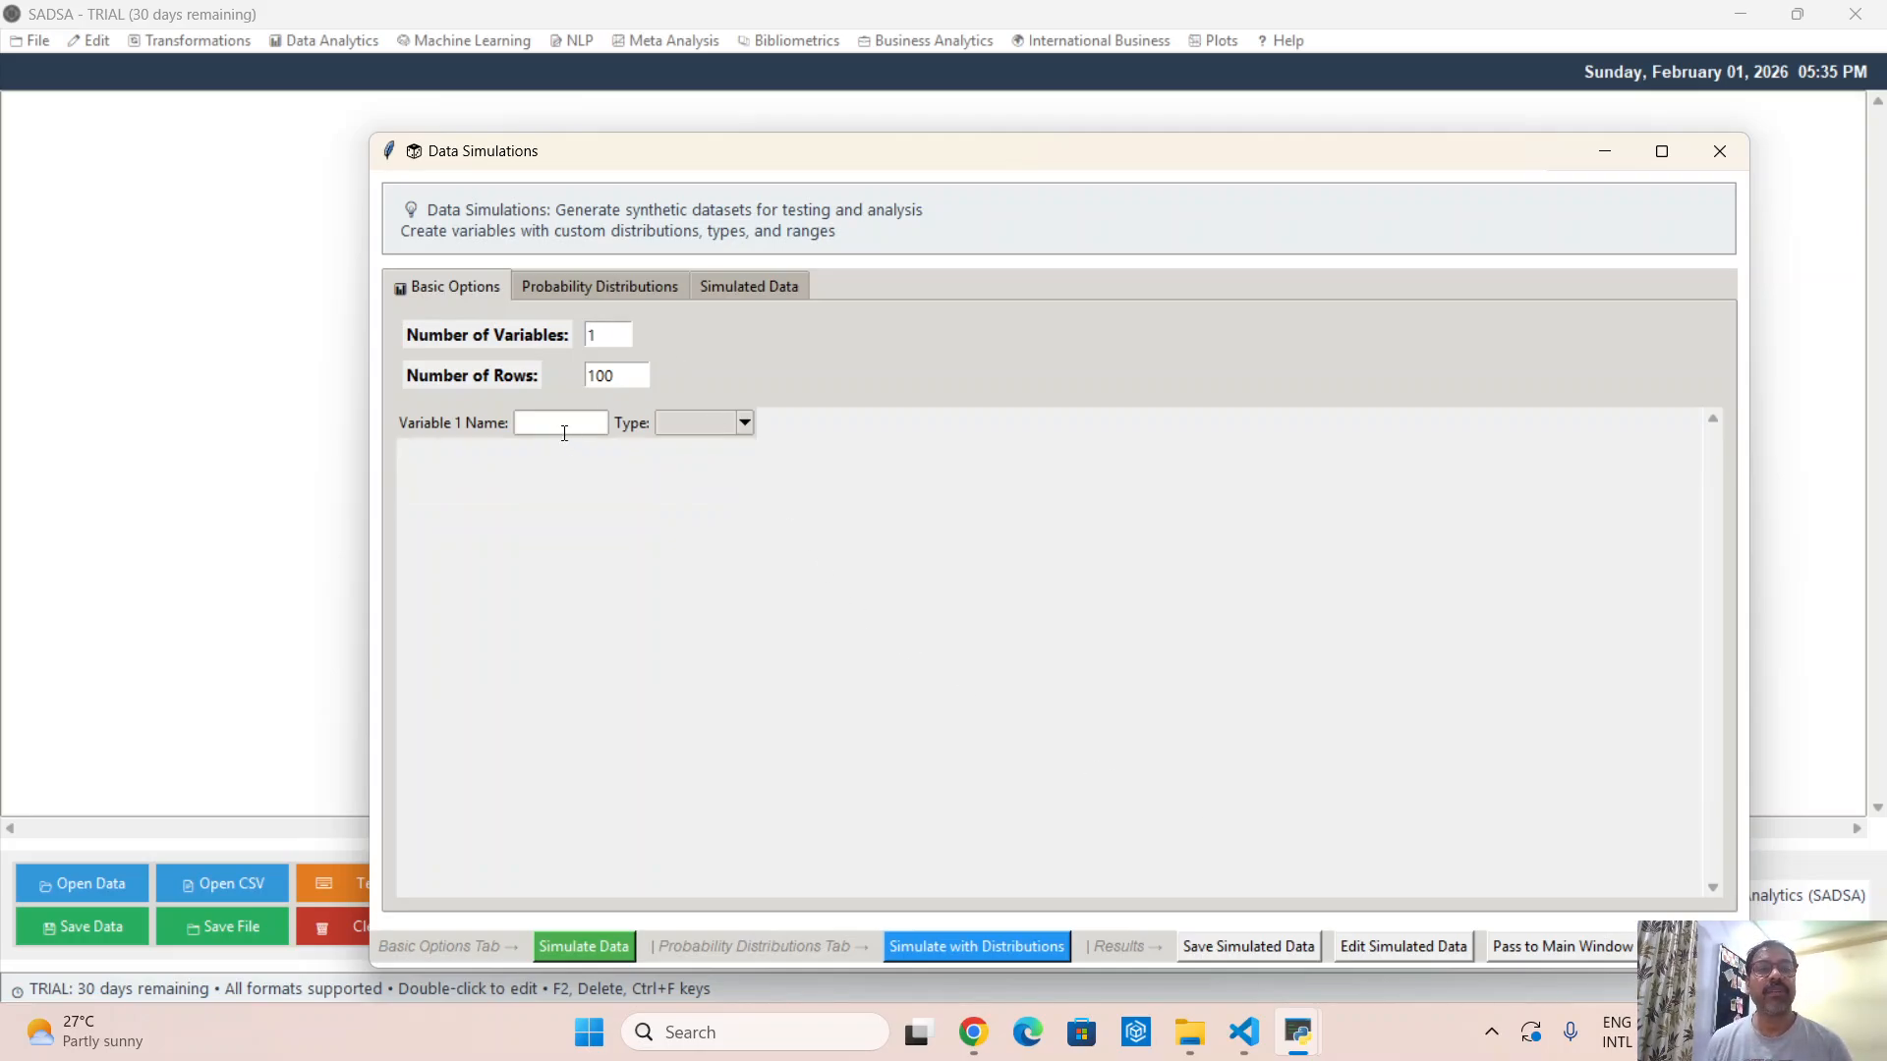
Define variable 1 as x with type float and a range from 20 to 80
click(564, 425)
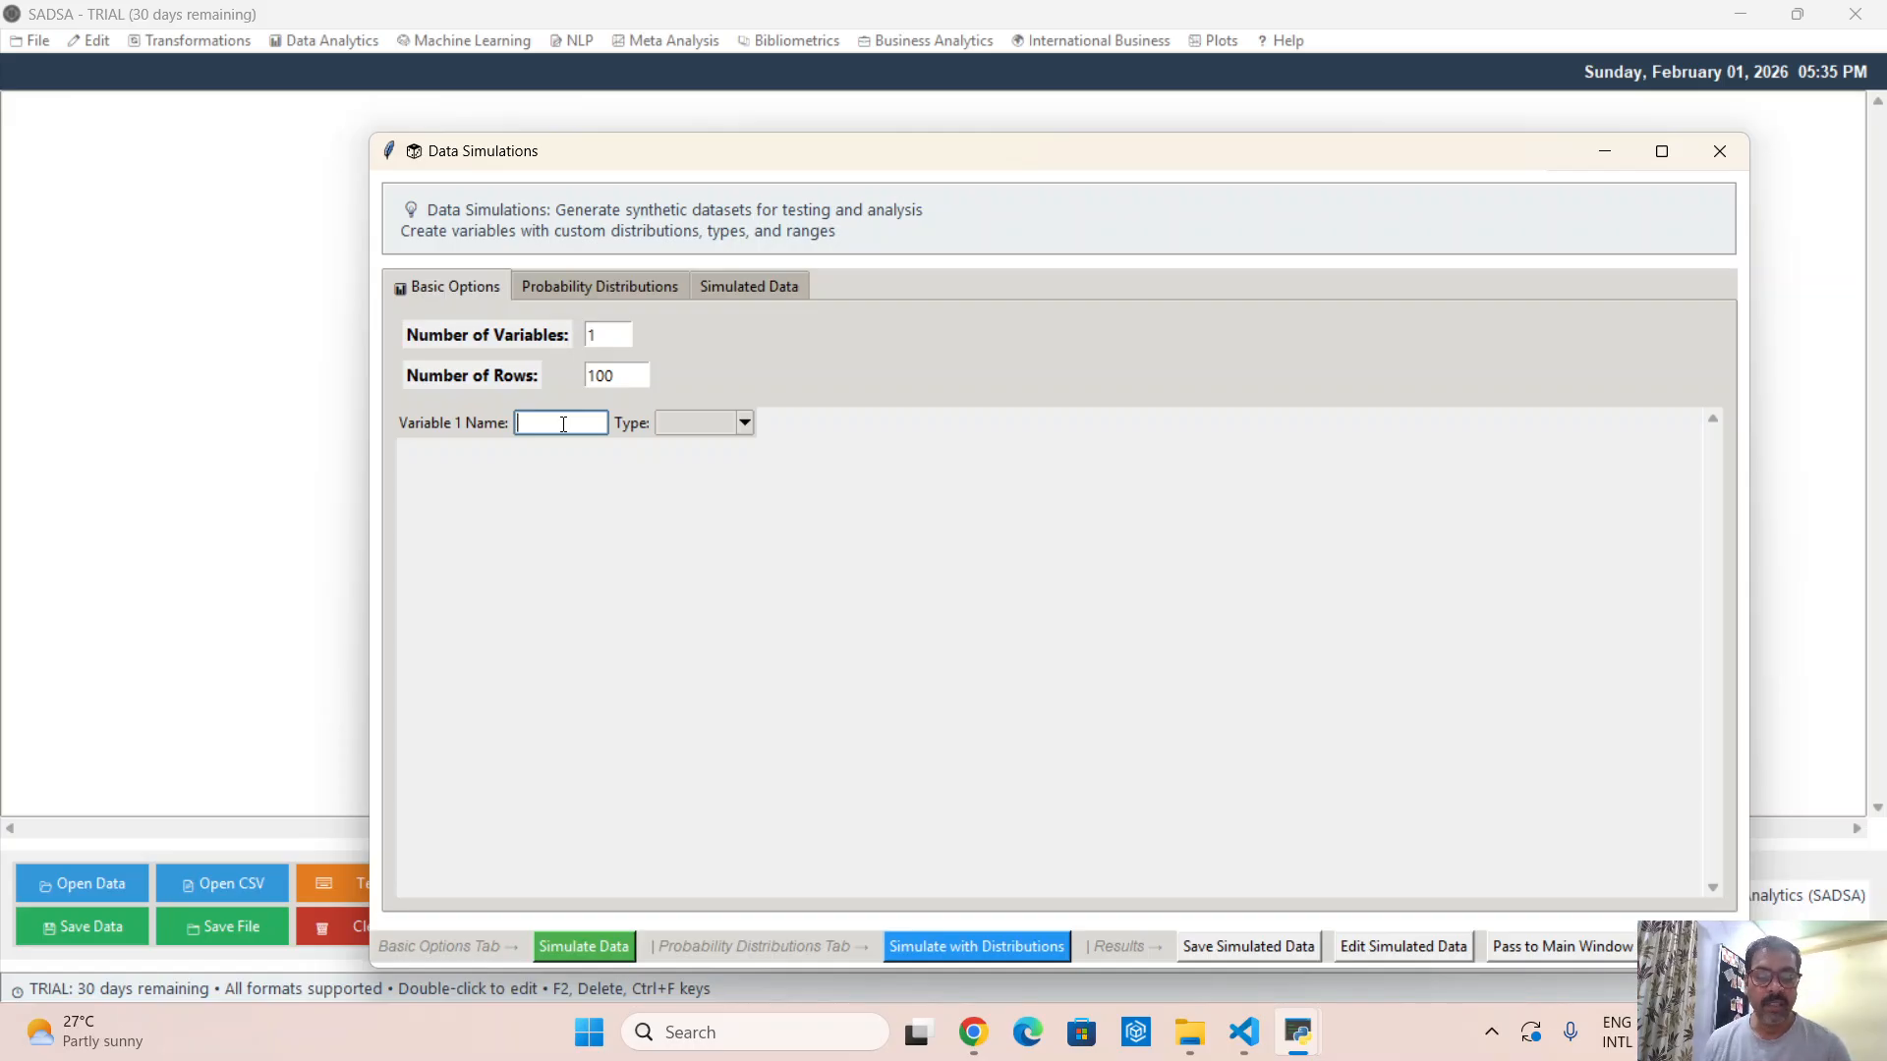
text(x)
click(745, 423)
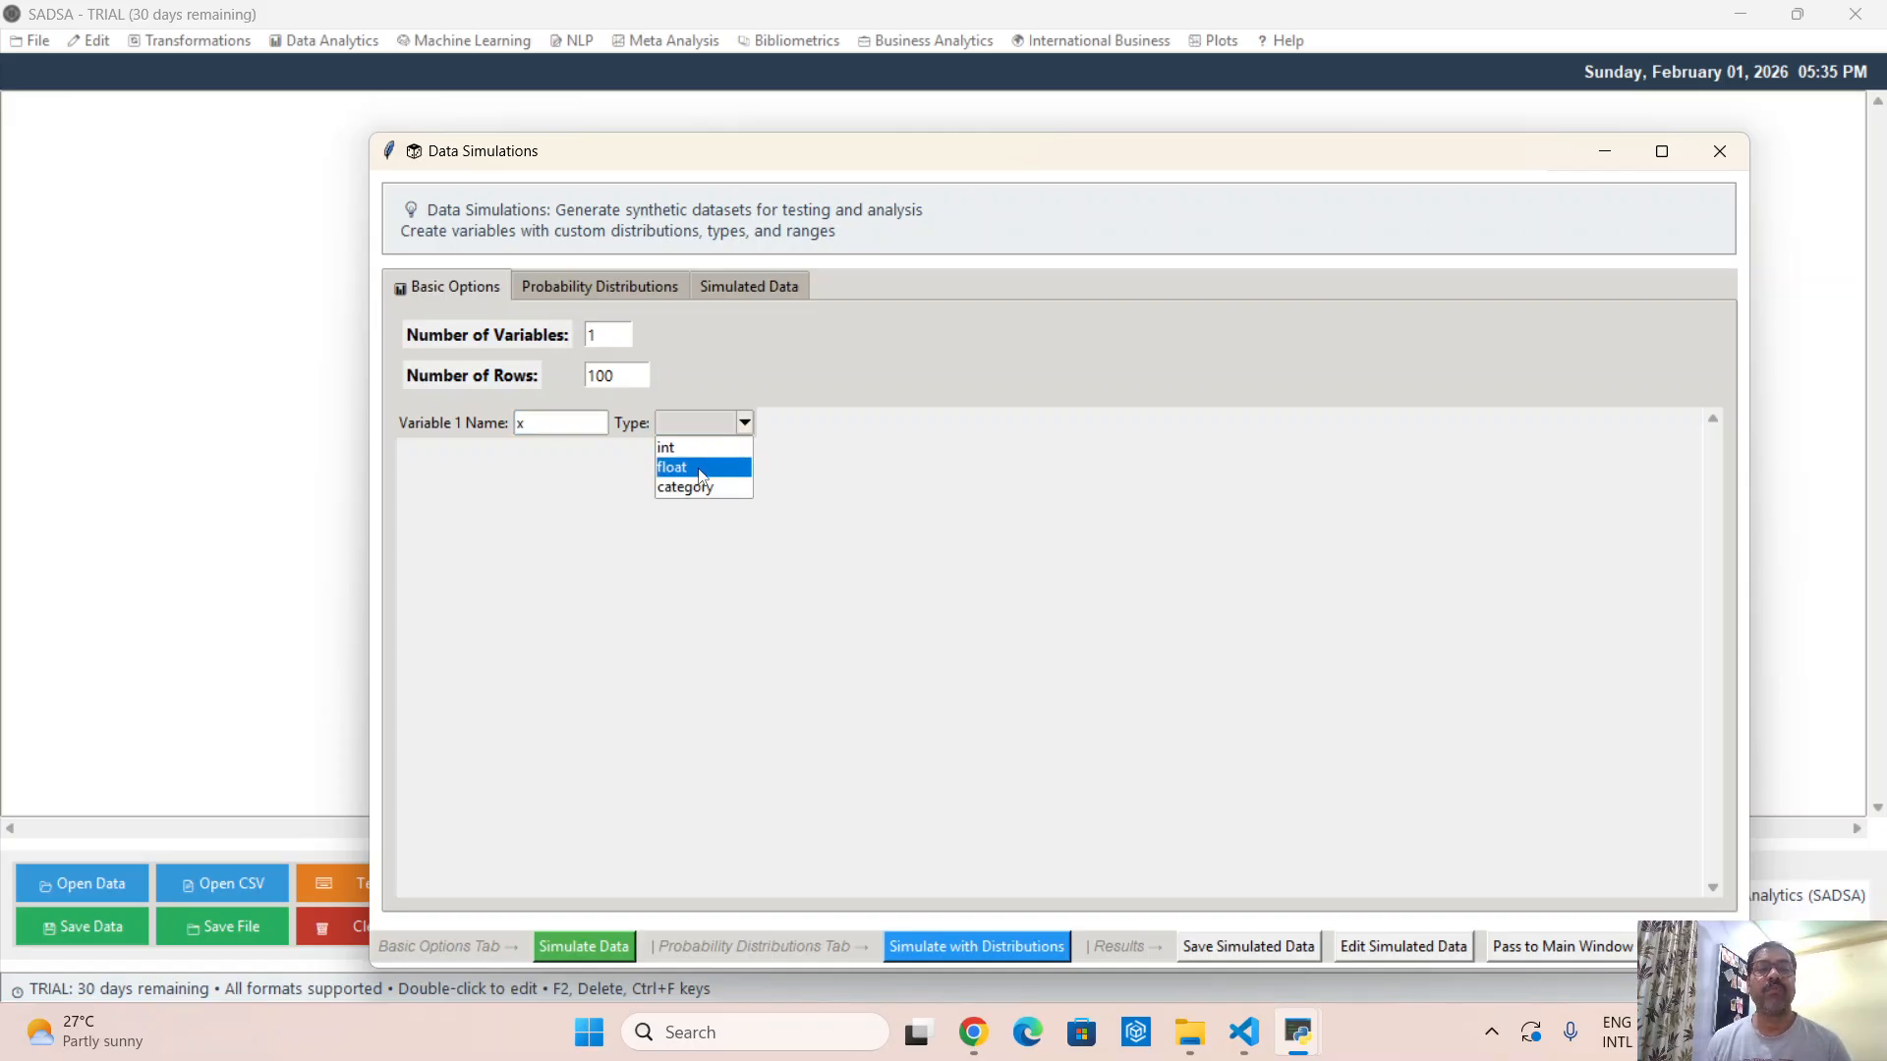
click(702, 476)
click(792, 424)
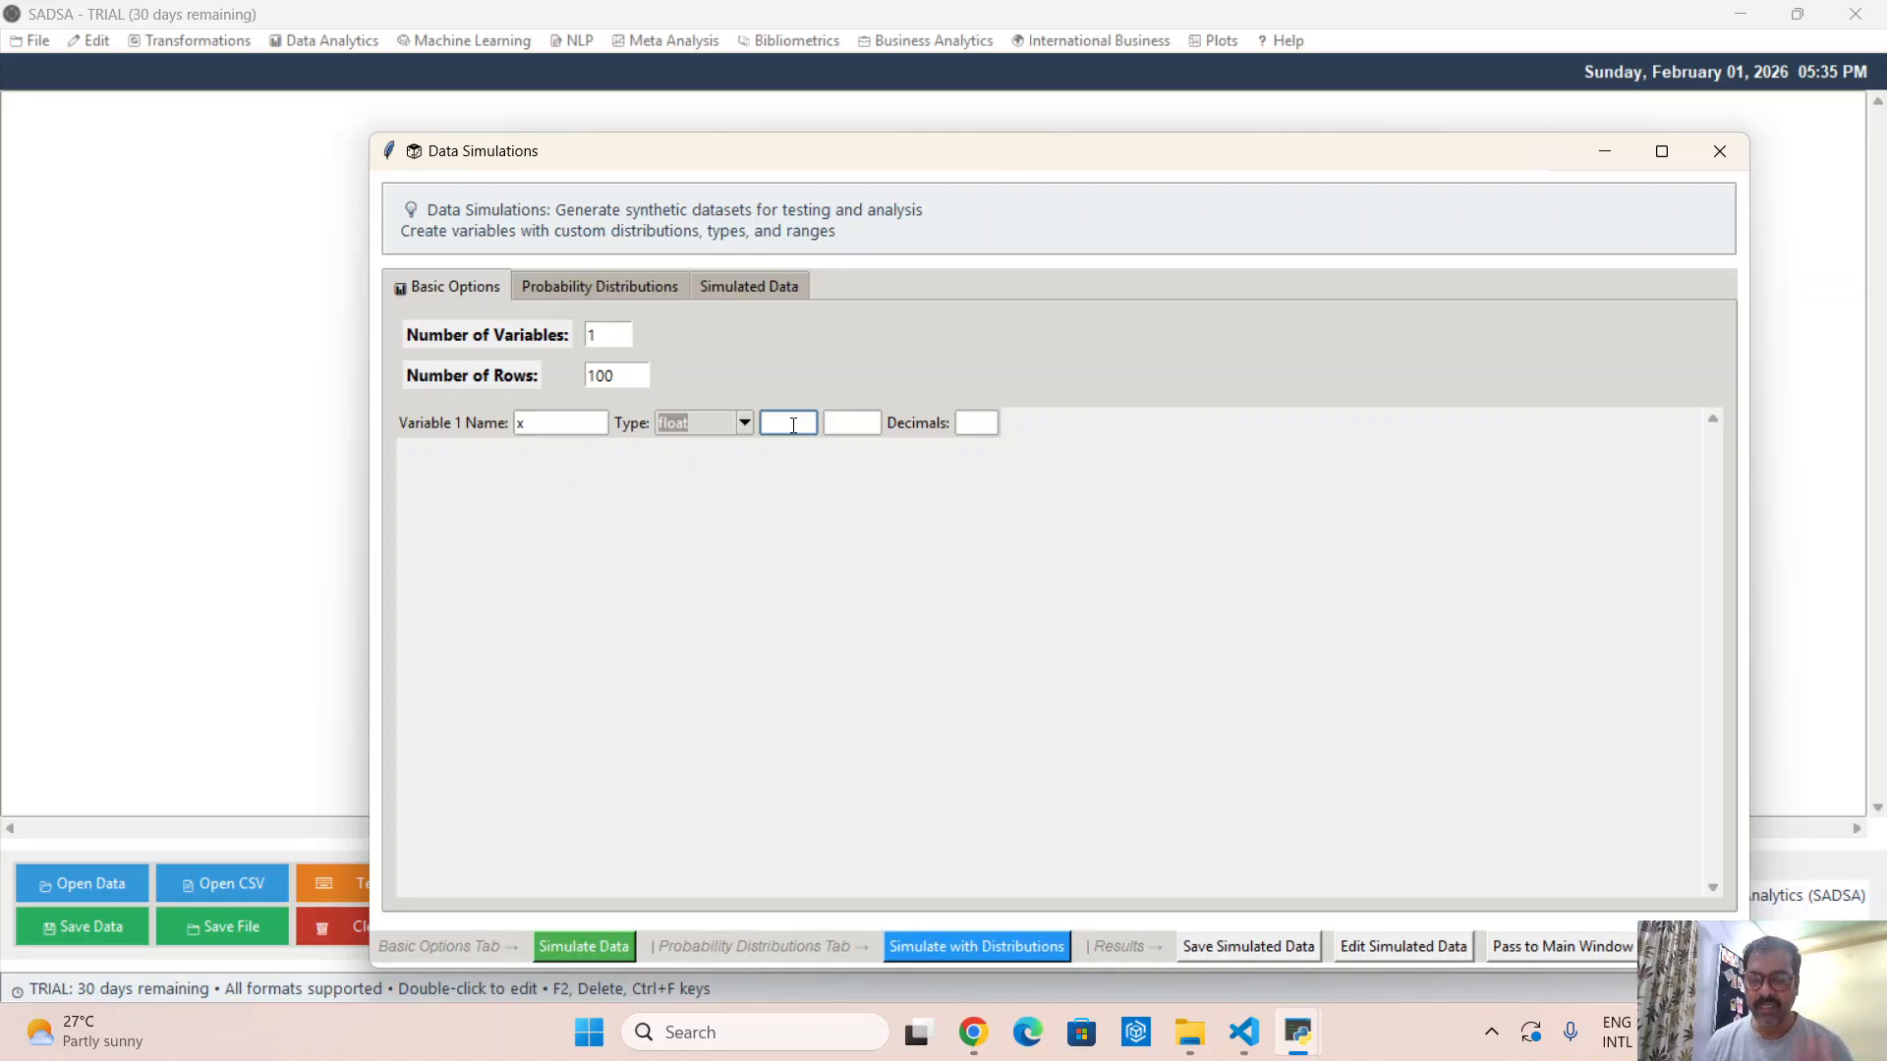
text(2)
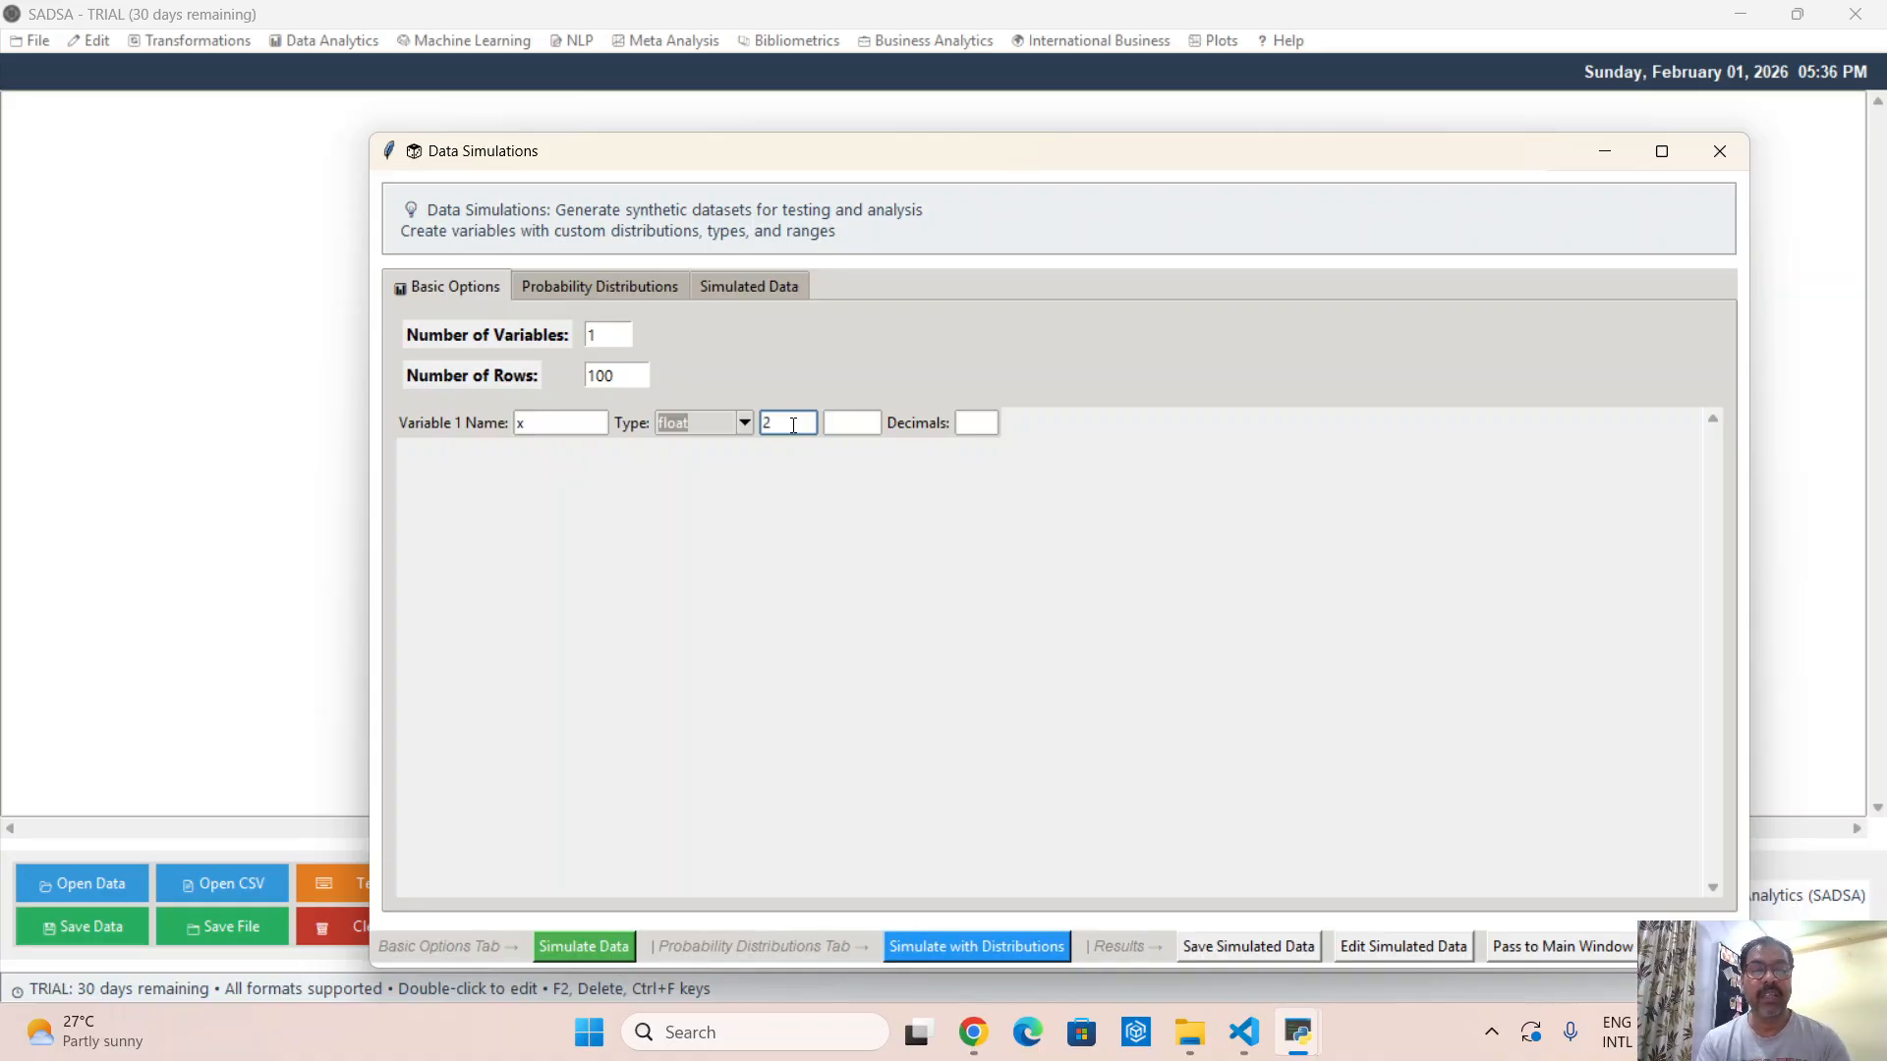
text(0)
key(Tab)
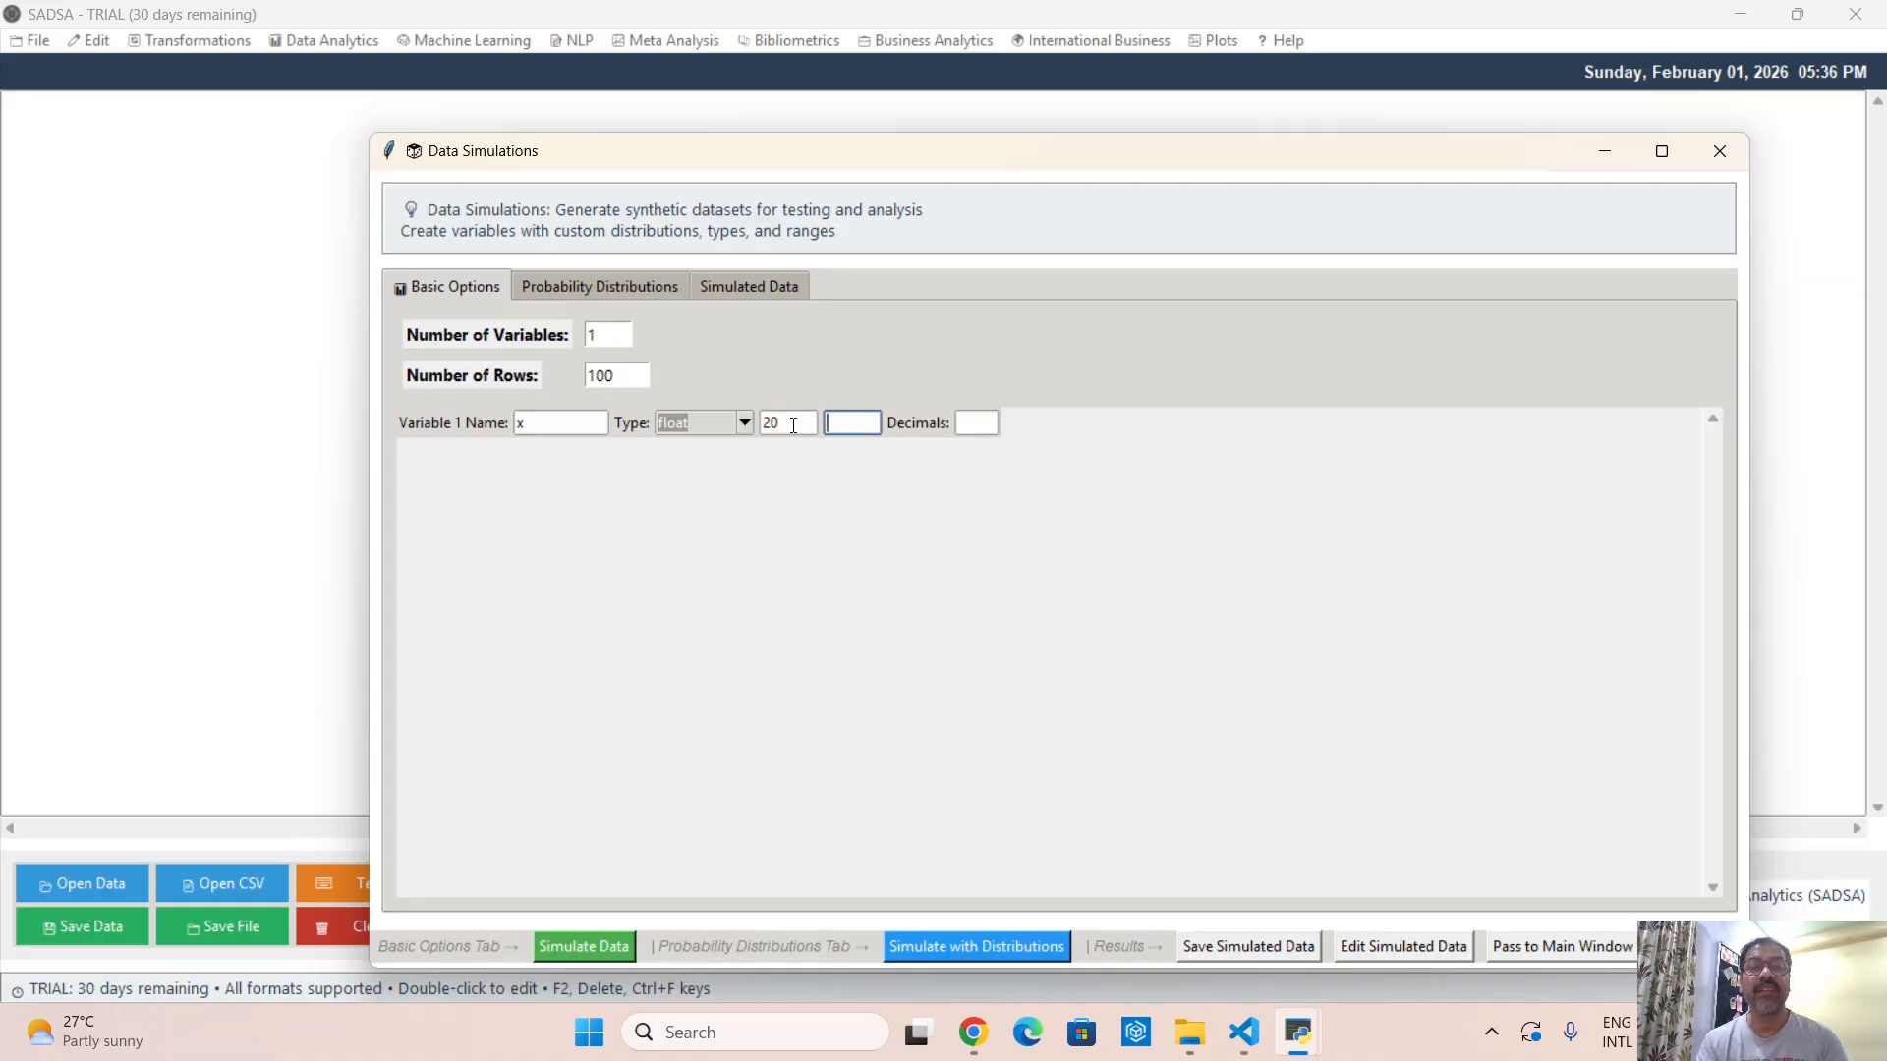
text(80)
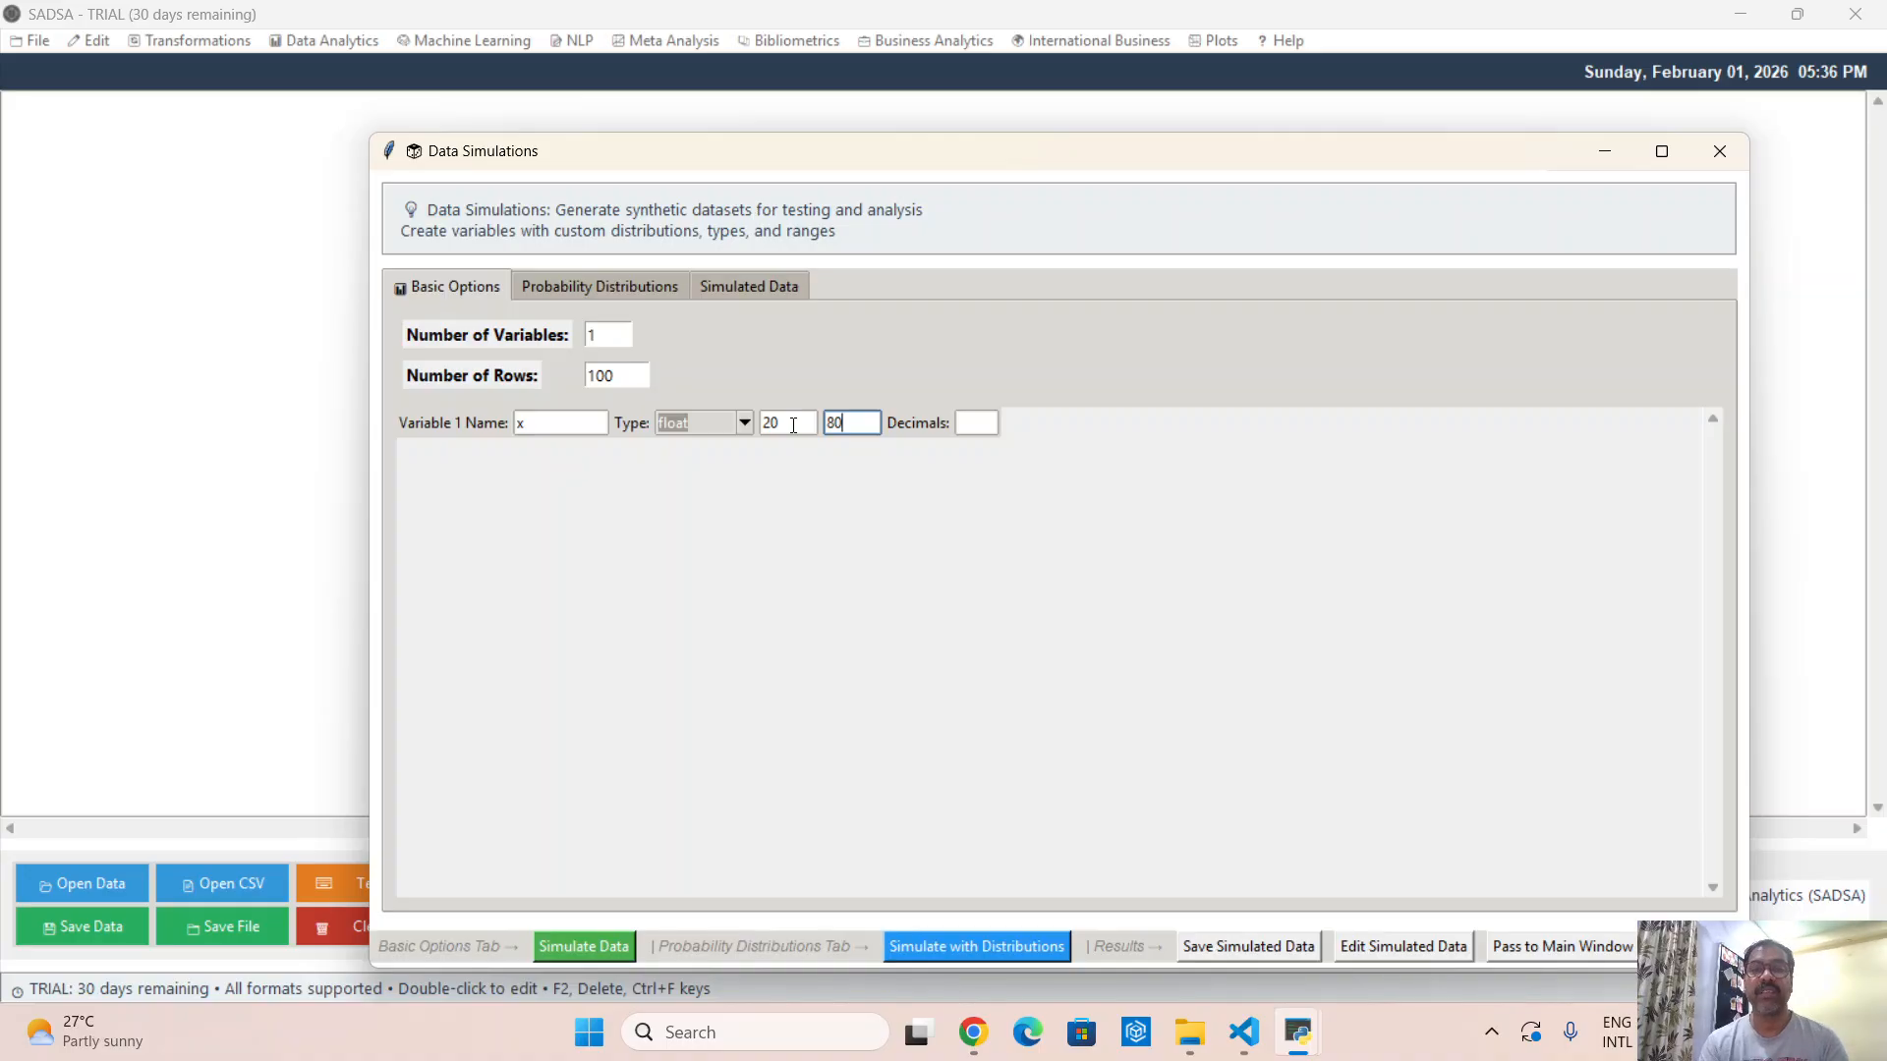
key(Tab)
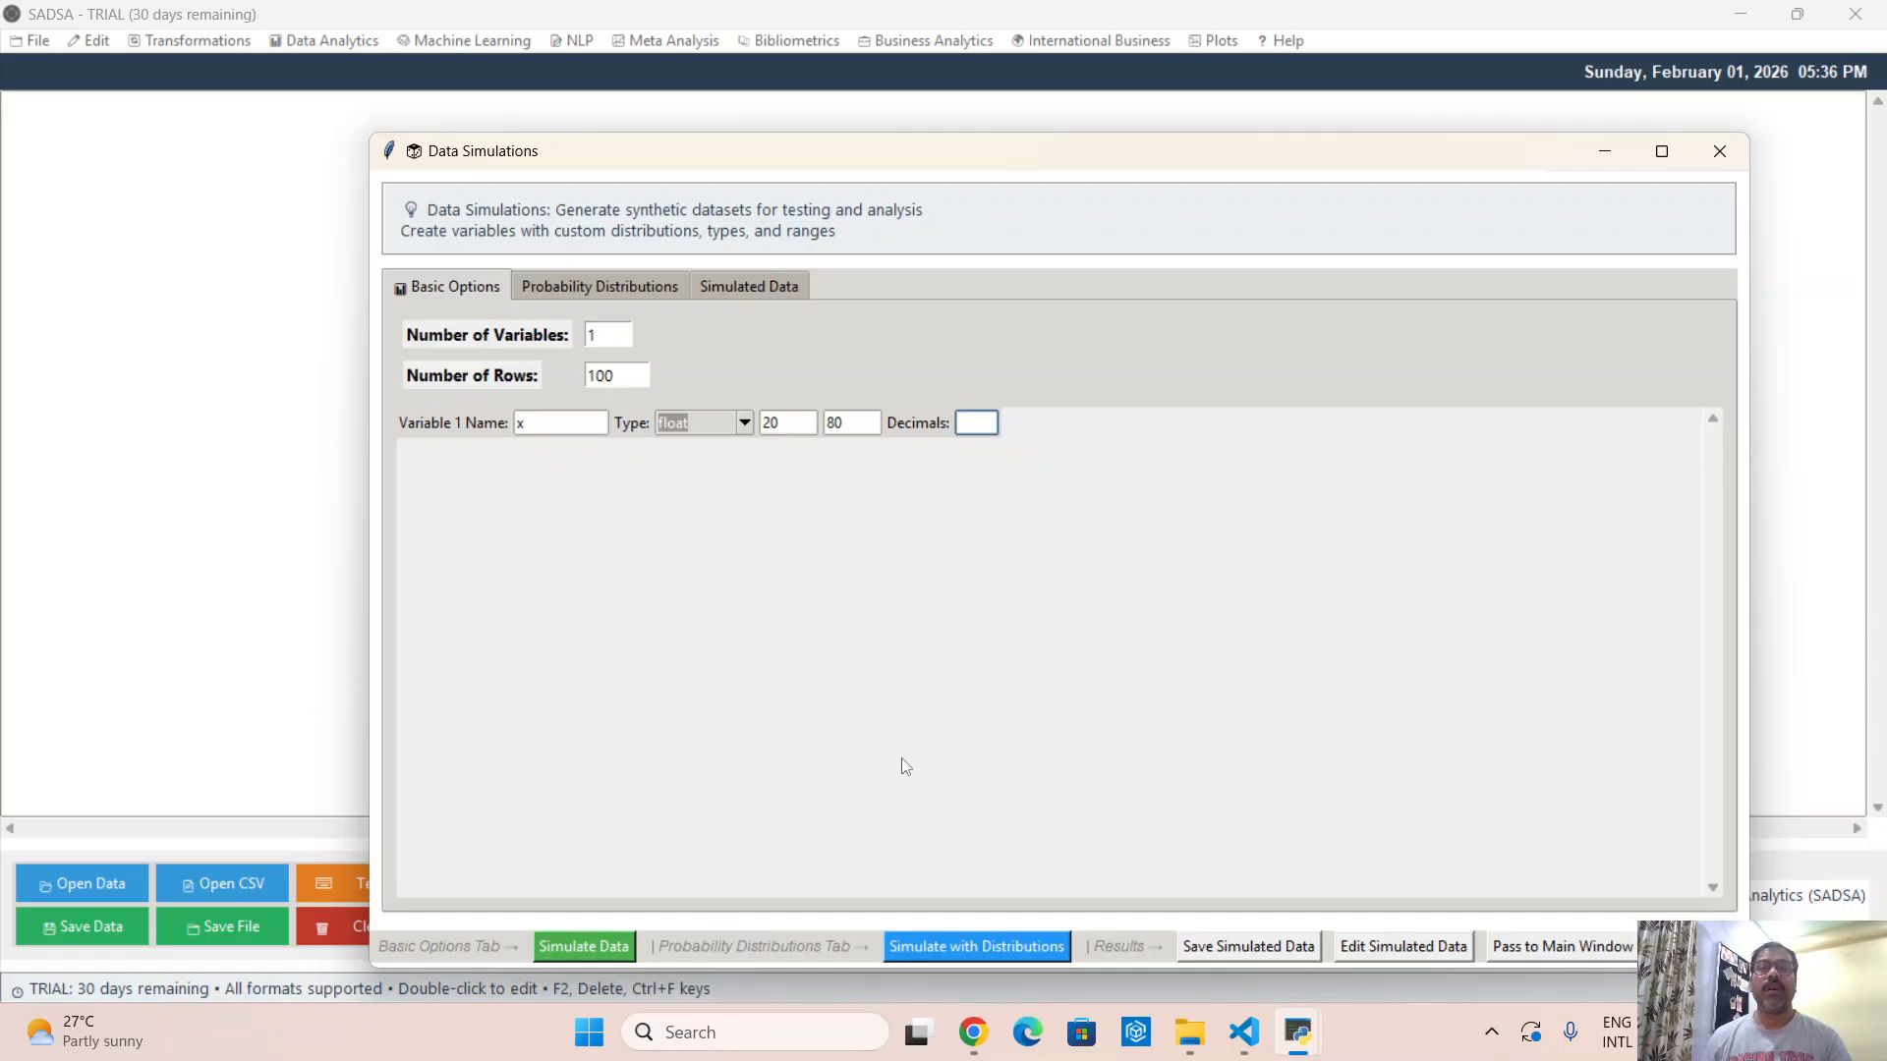
click(844, 432)
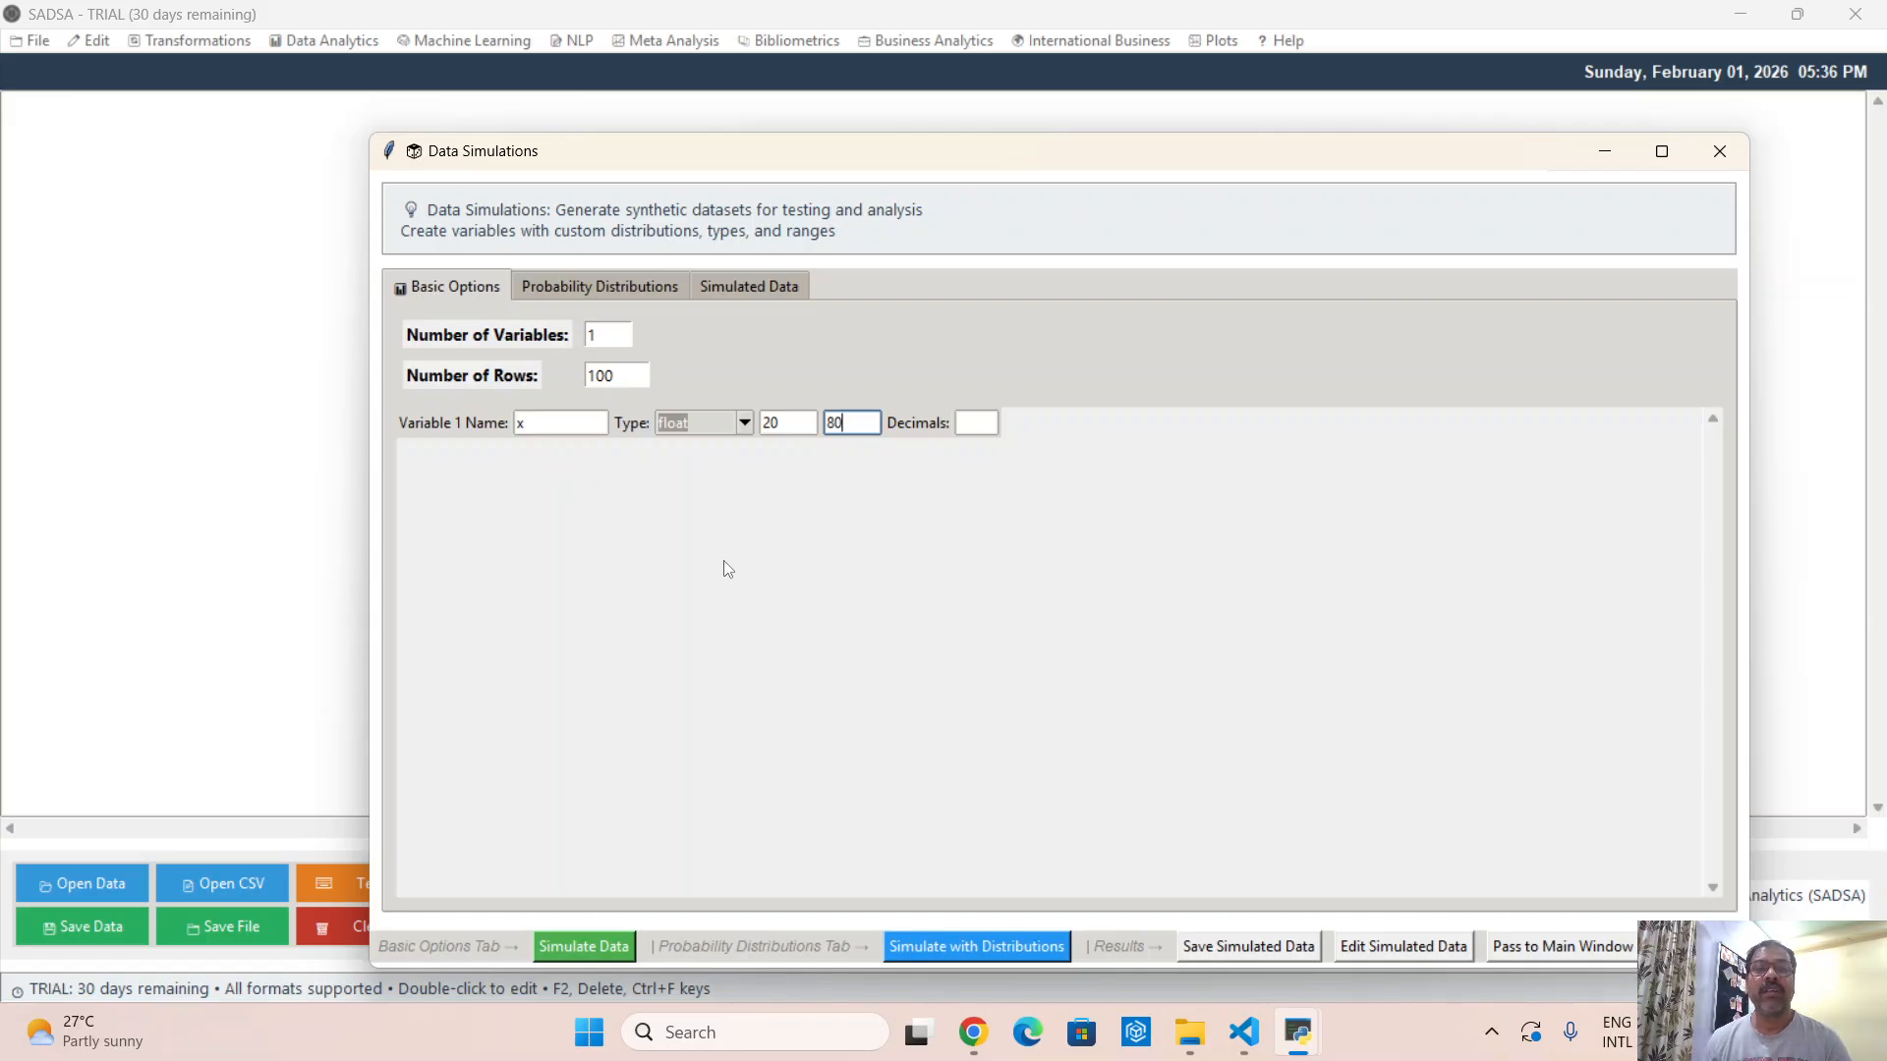
Set the number of rows to 10 in the basic options
double_click(593, 335)
double_click(616, 376)
text(10)
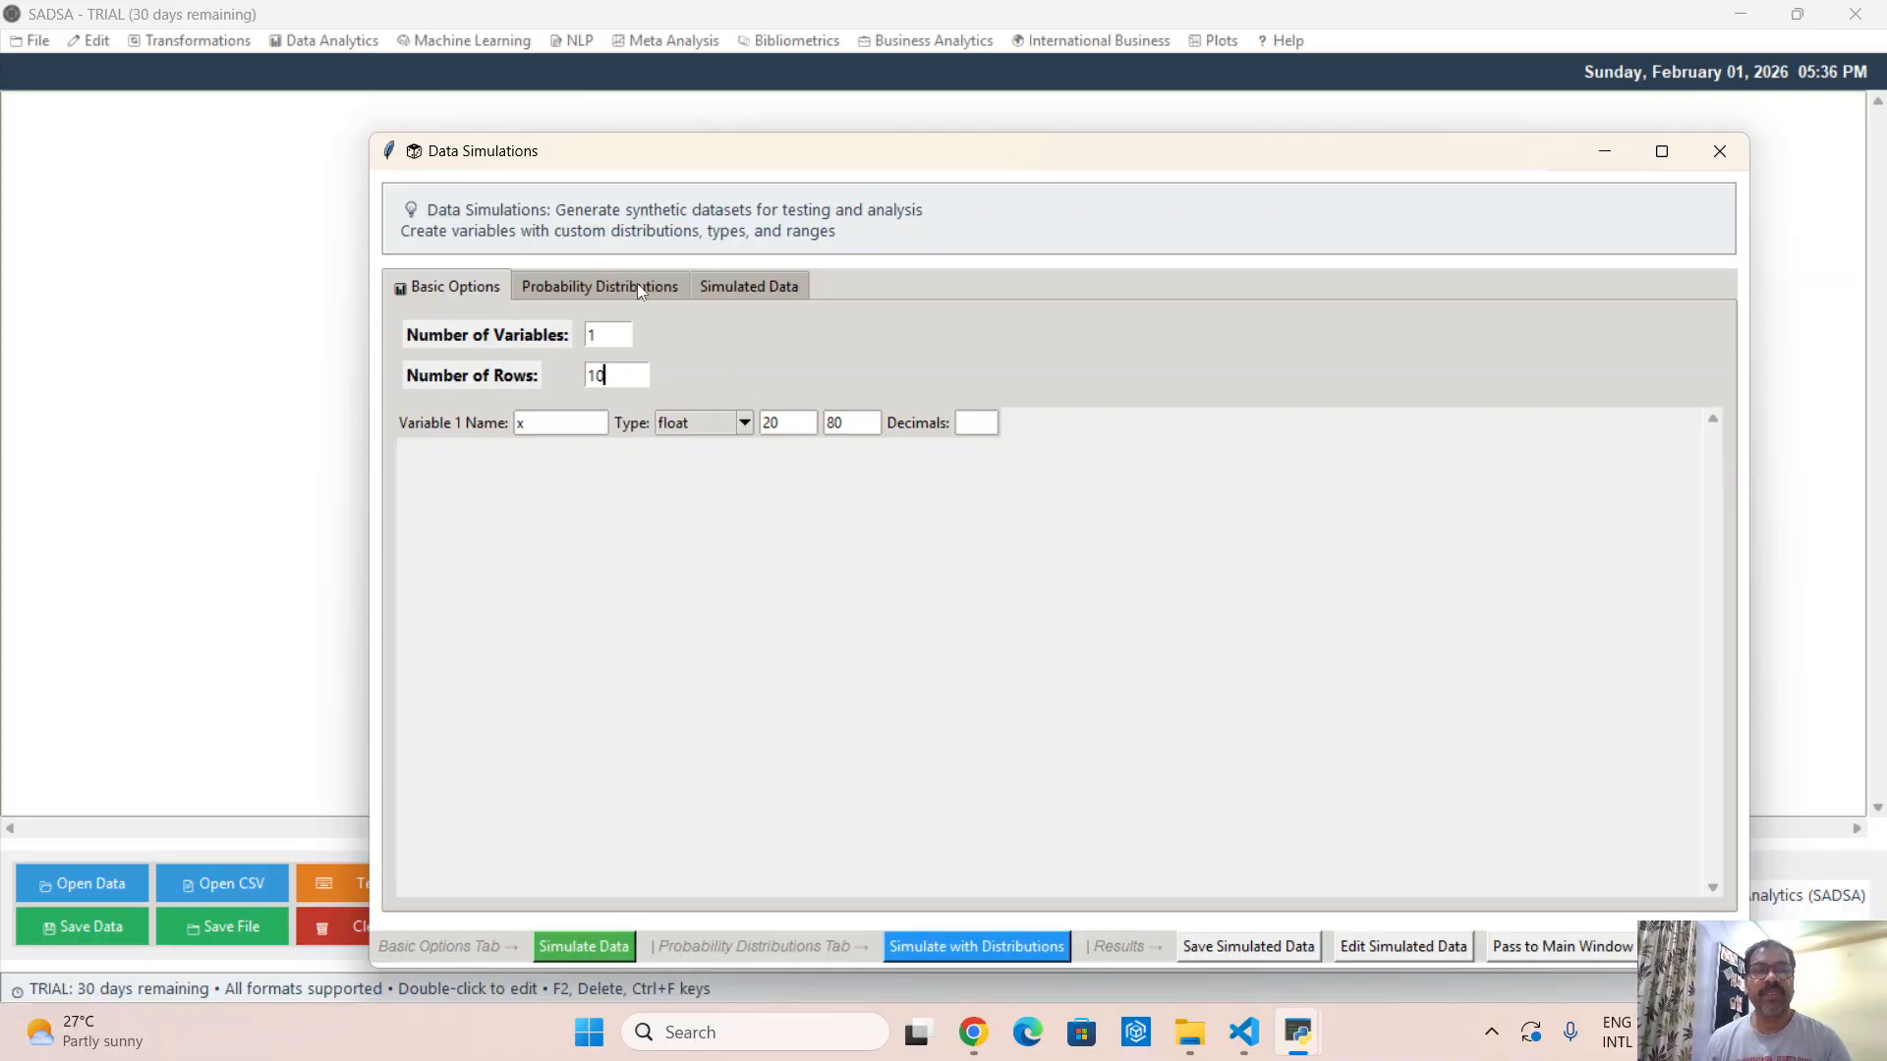
Switch Var1's probability distribution to Normal (Gaussian) and finally to Exponential
click(601, 288)
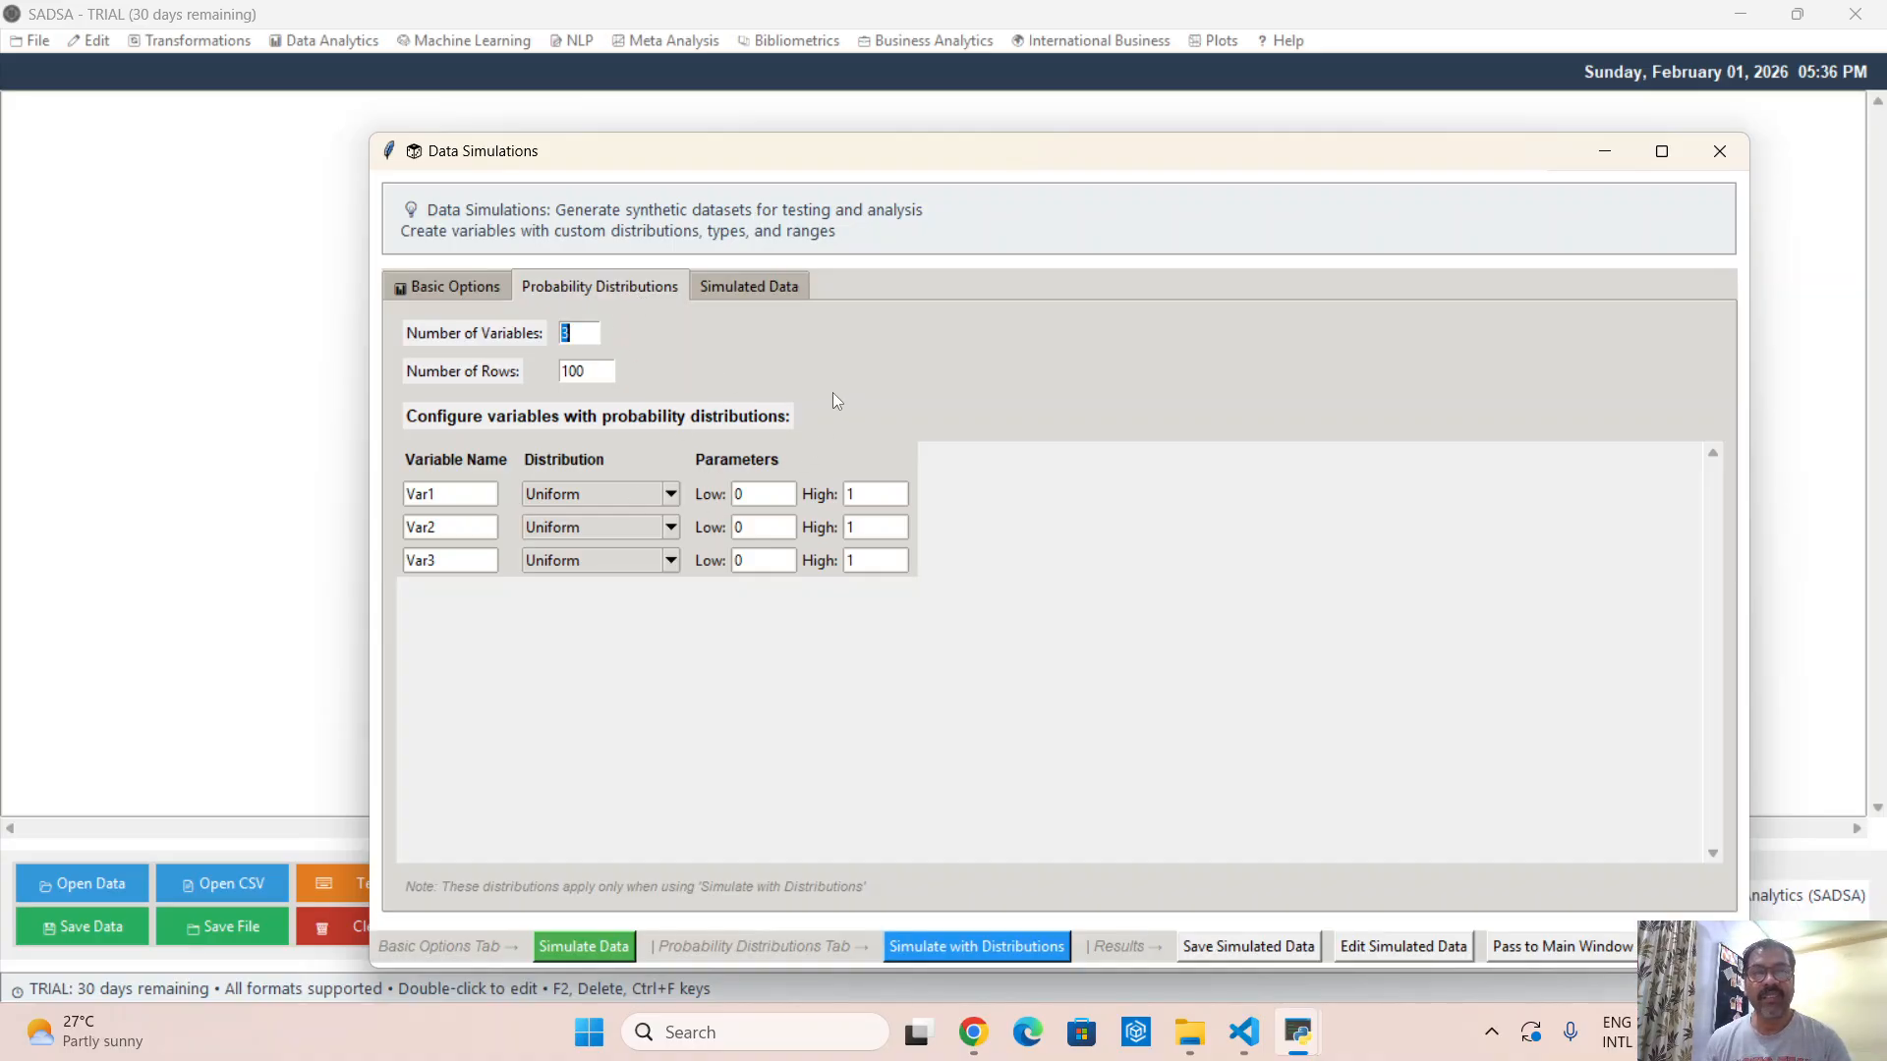
click(436, 283)
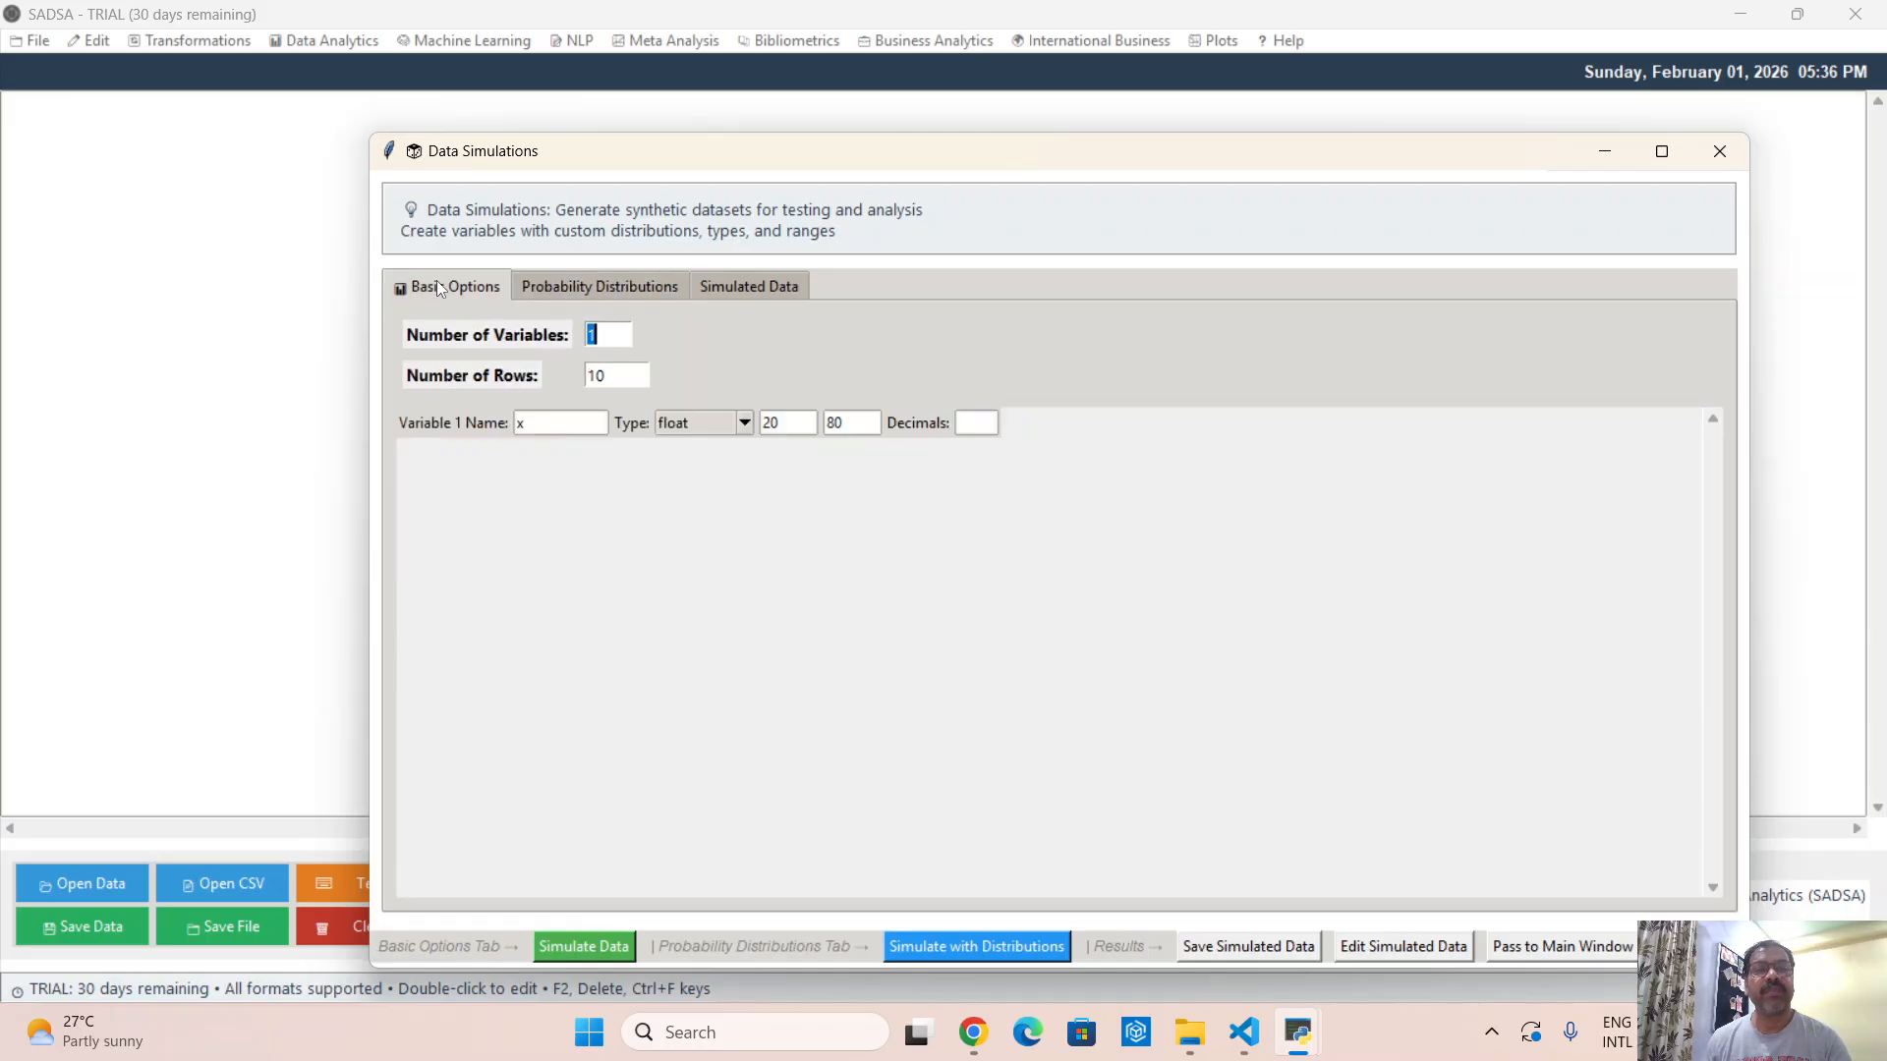
click(593, 287)
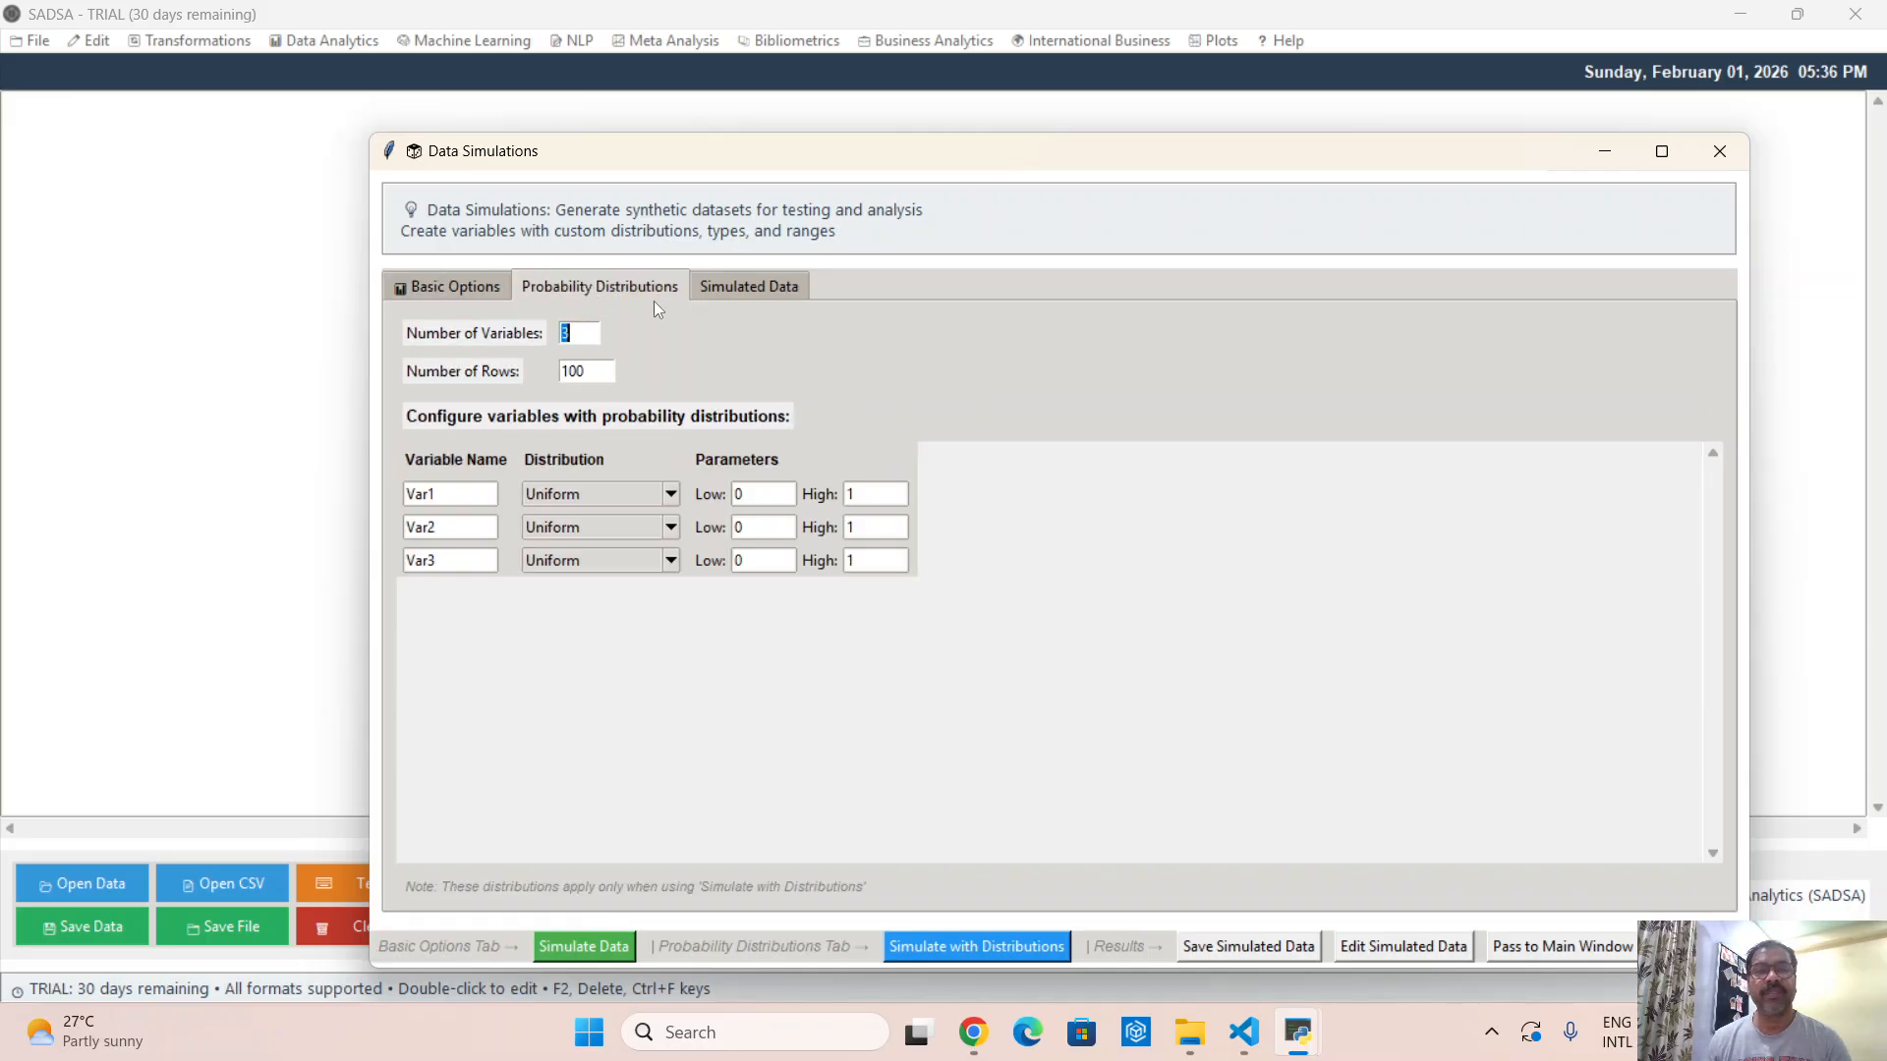
click(436, 293)
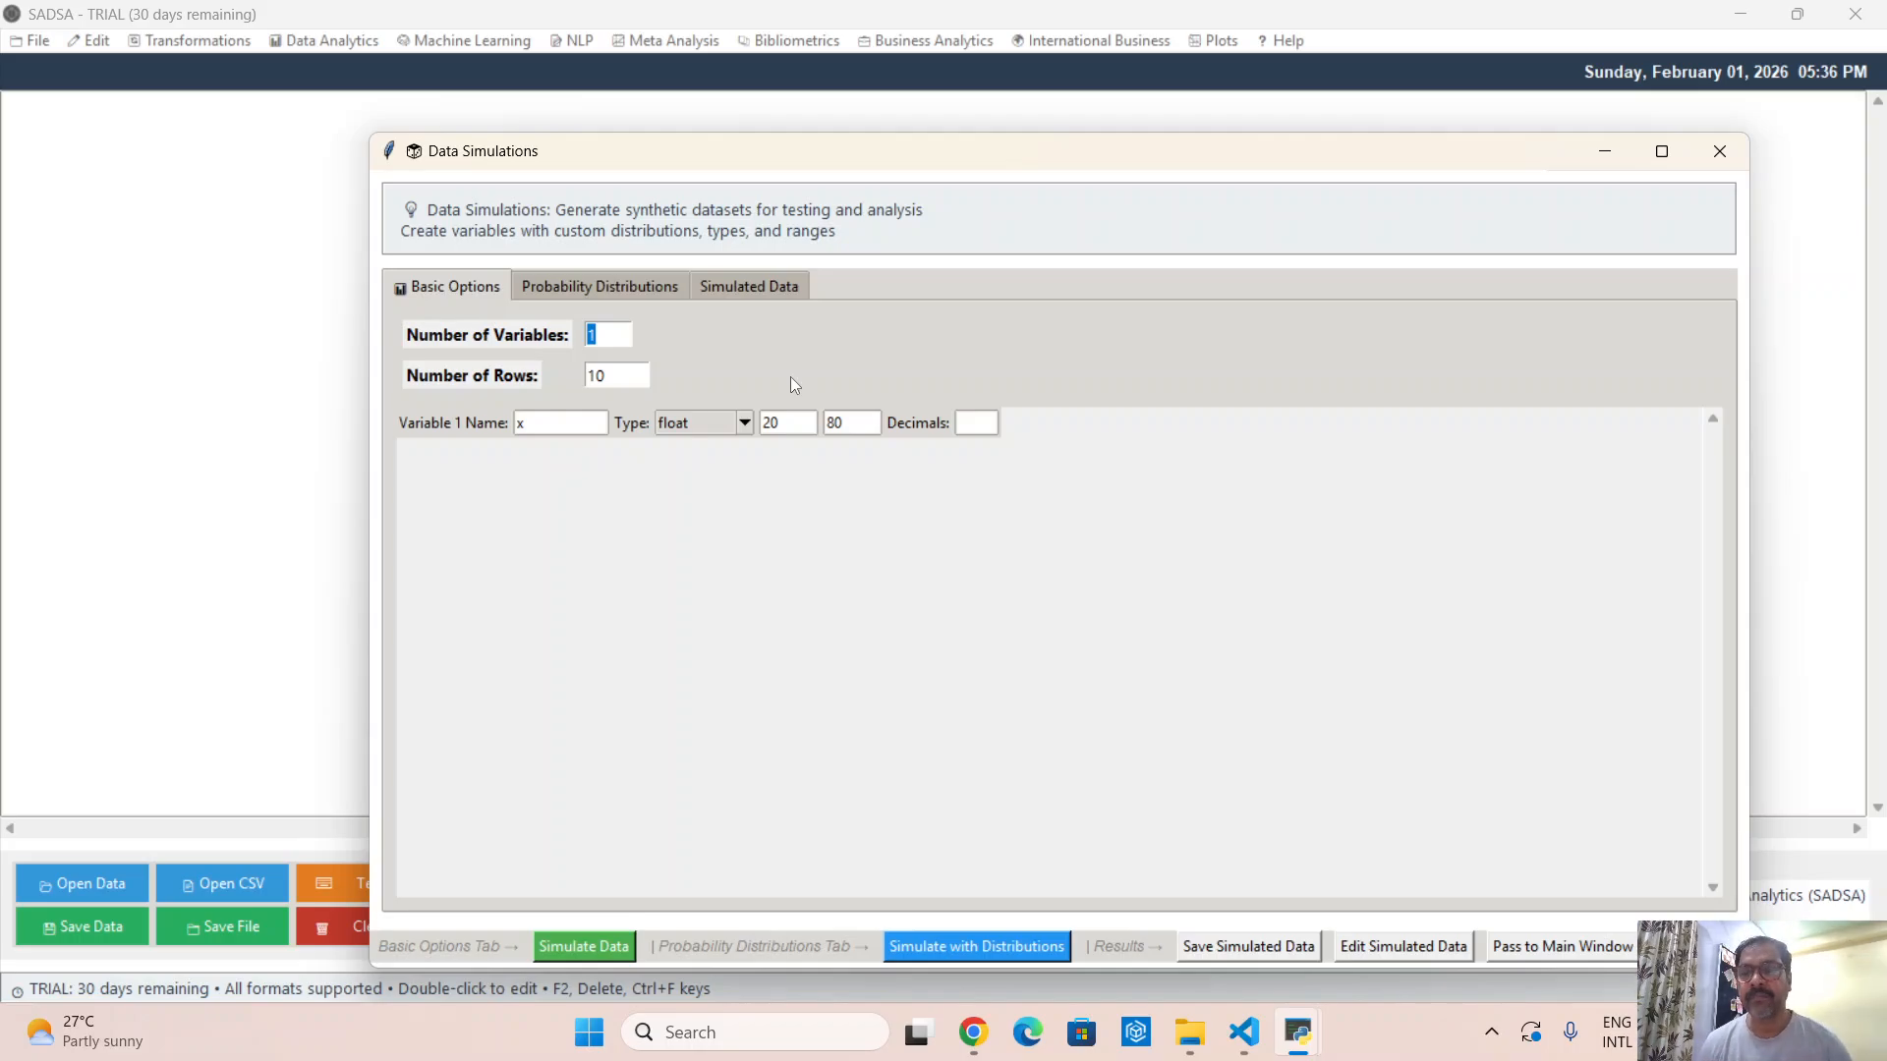
click(641, 287)
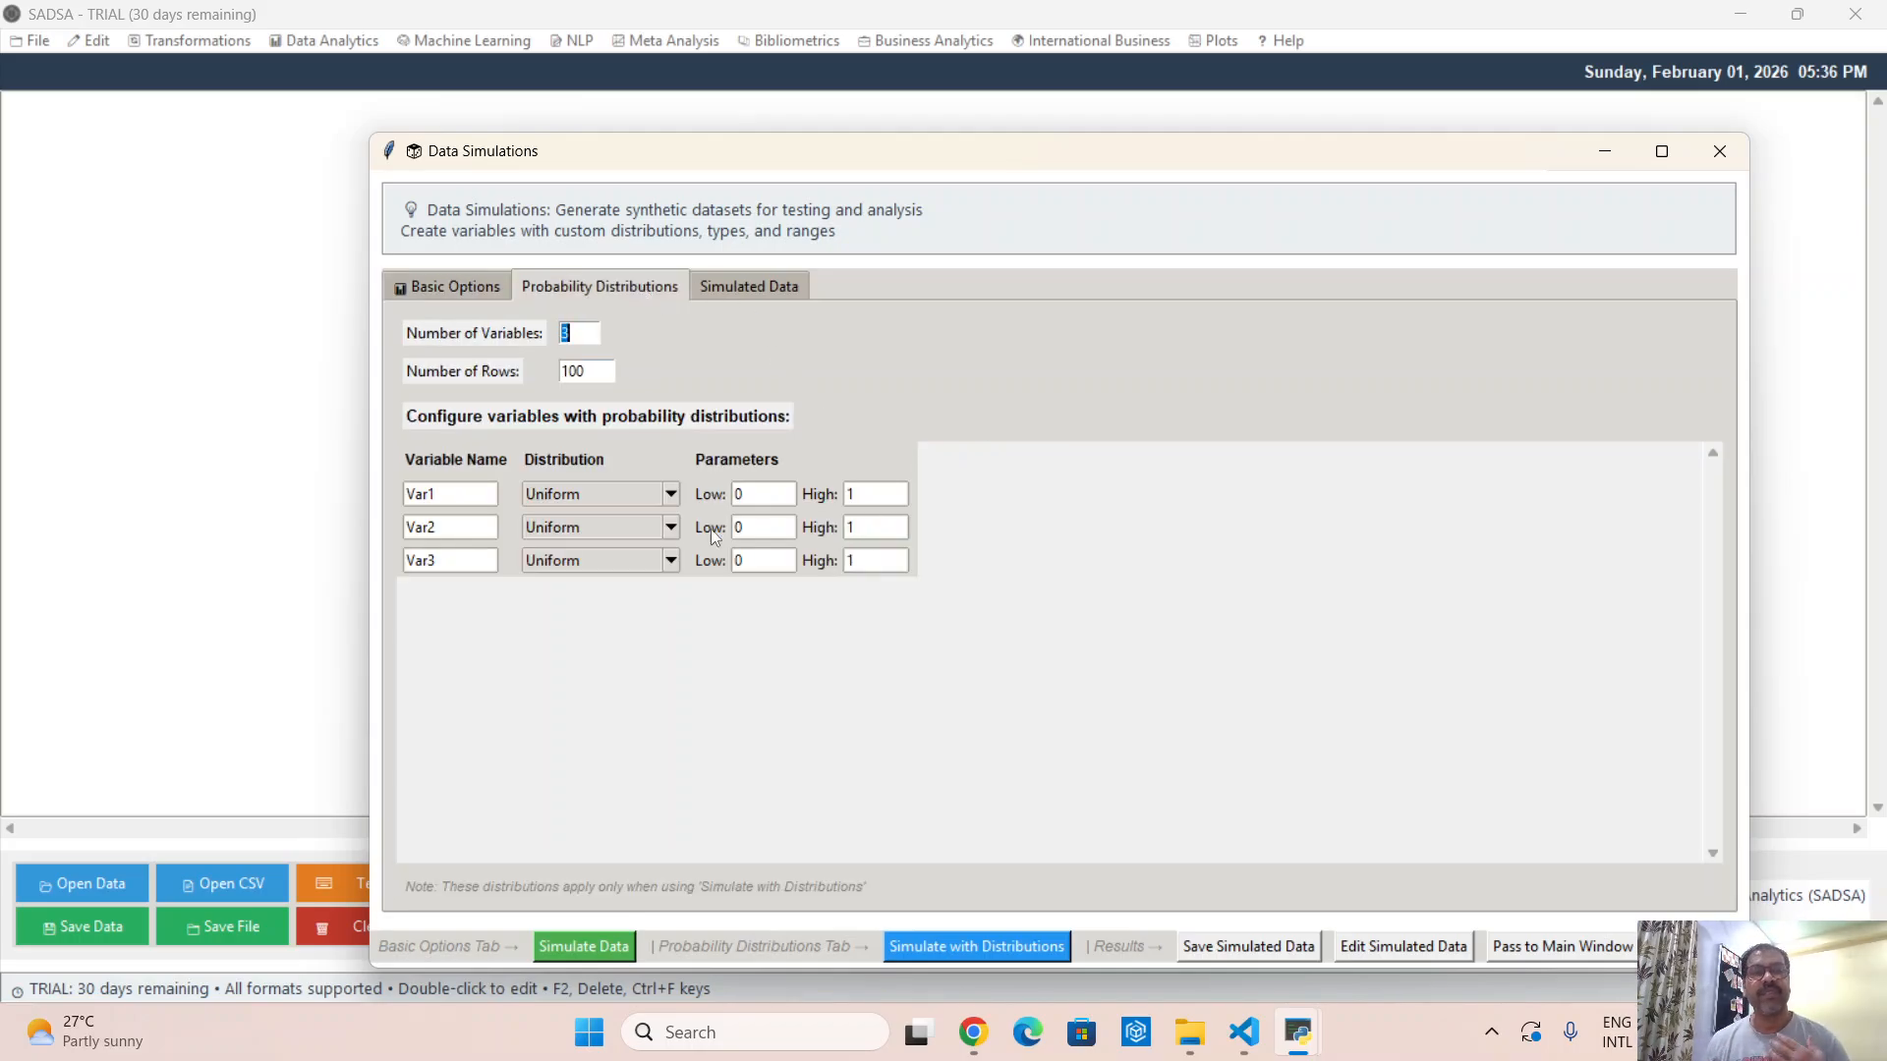
click(670, 494)
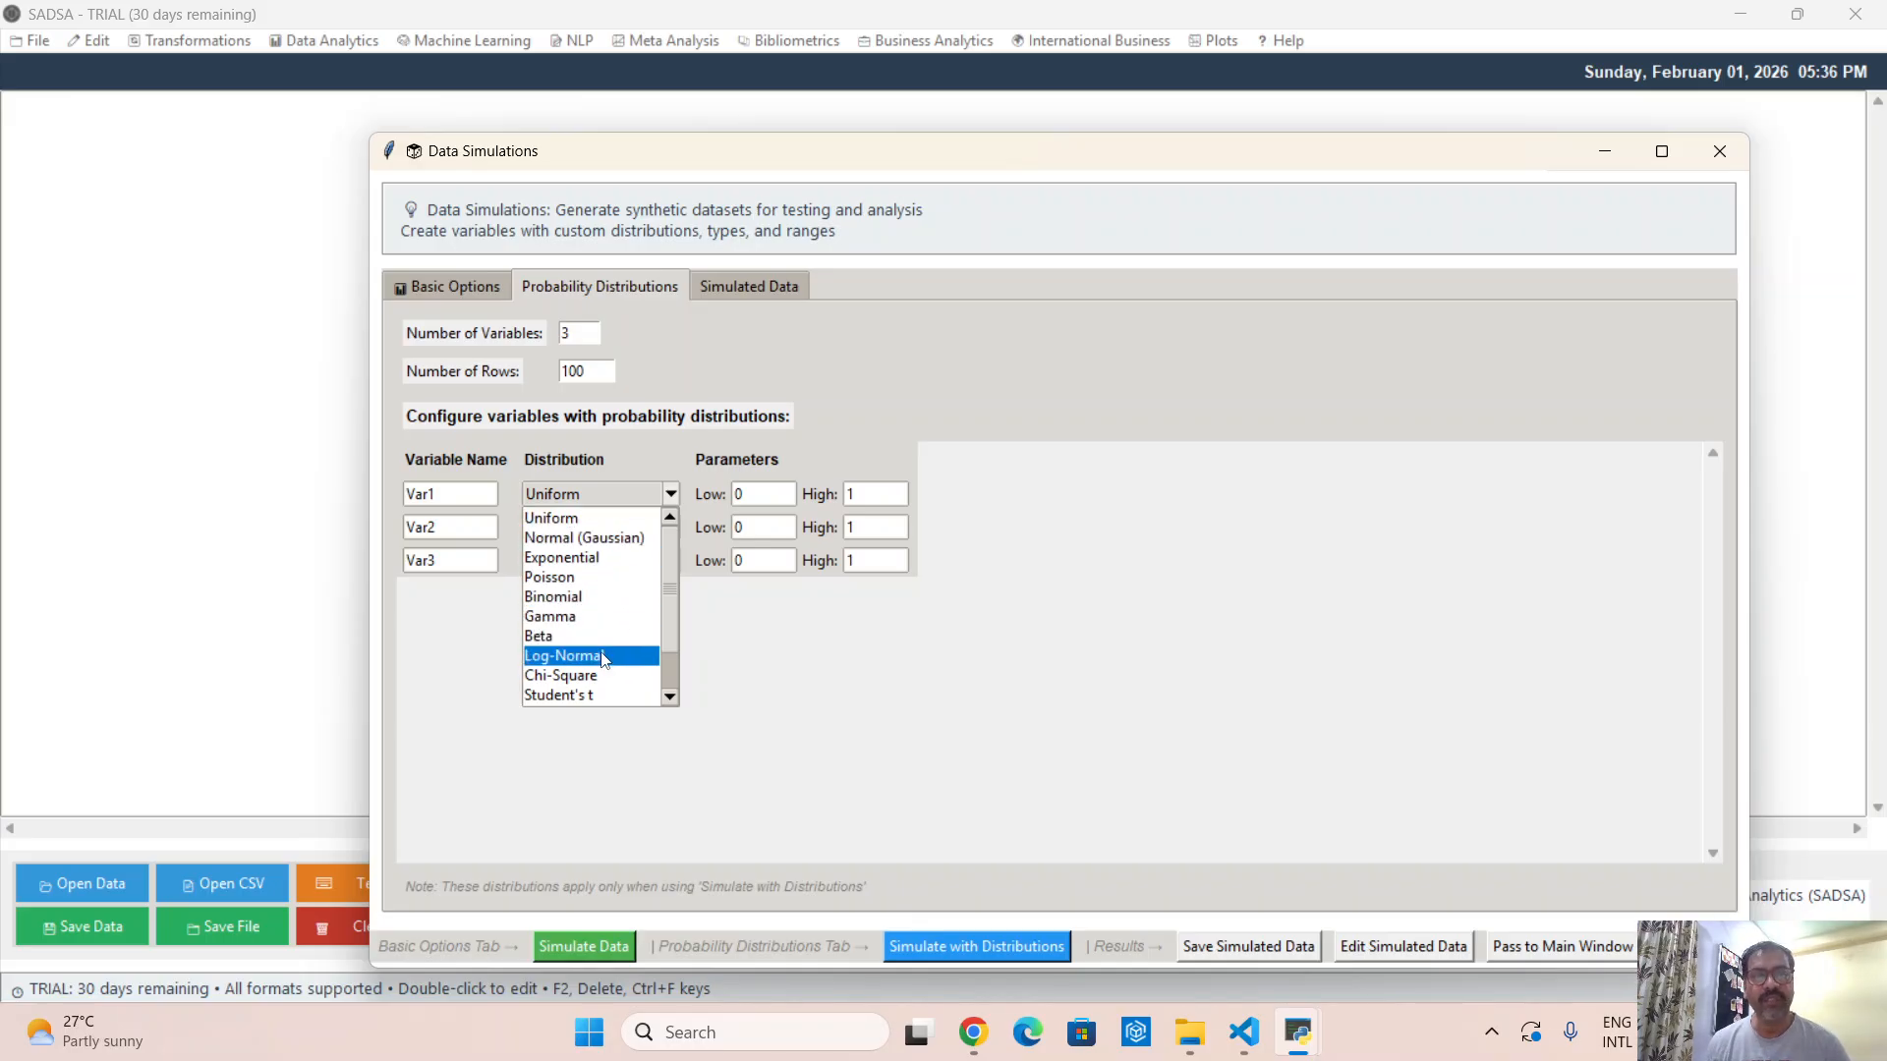
click(590, 515)
click(585, 492)
click(581, 535)
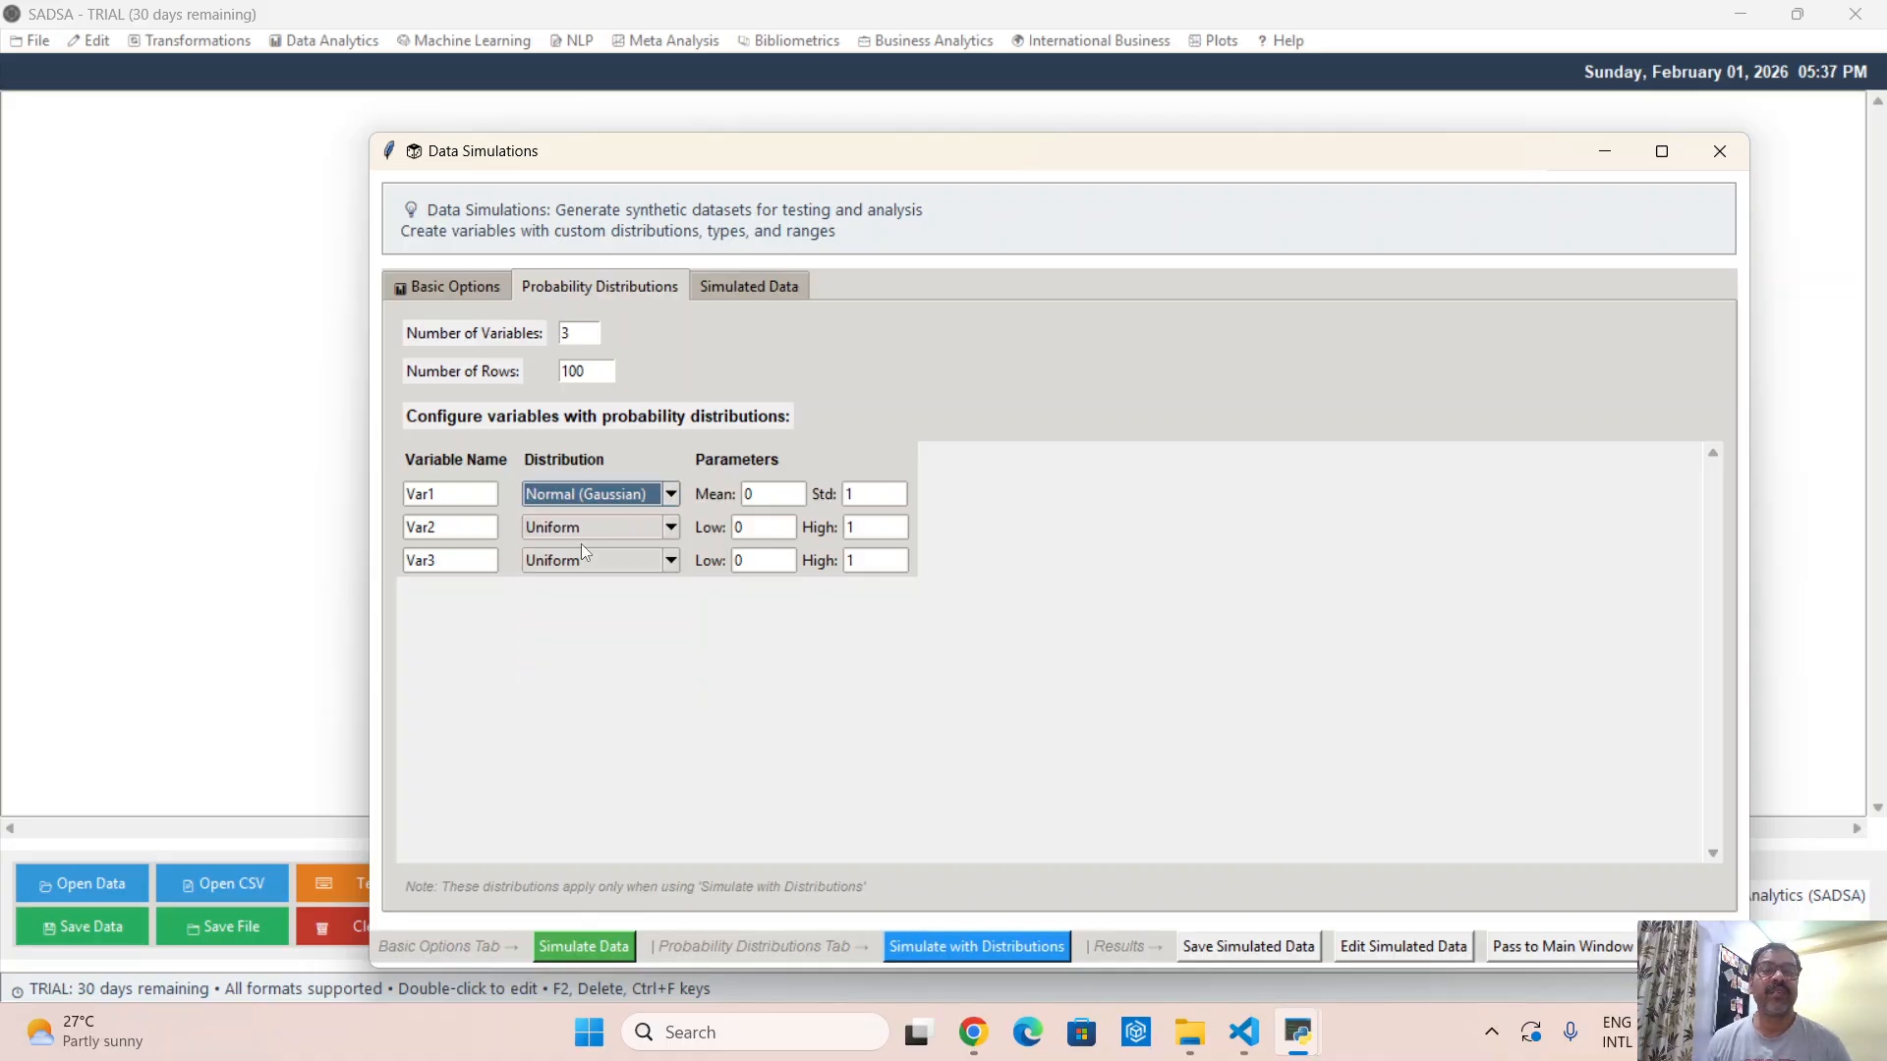
click(578, 512)
click(576, 558)
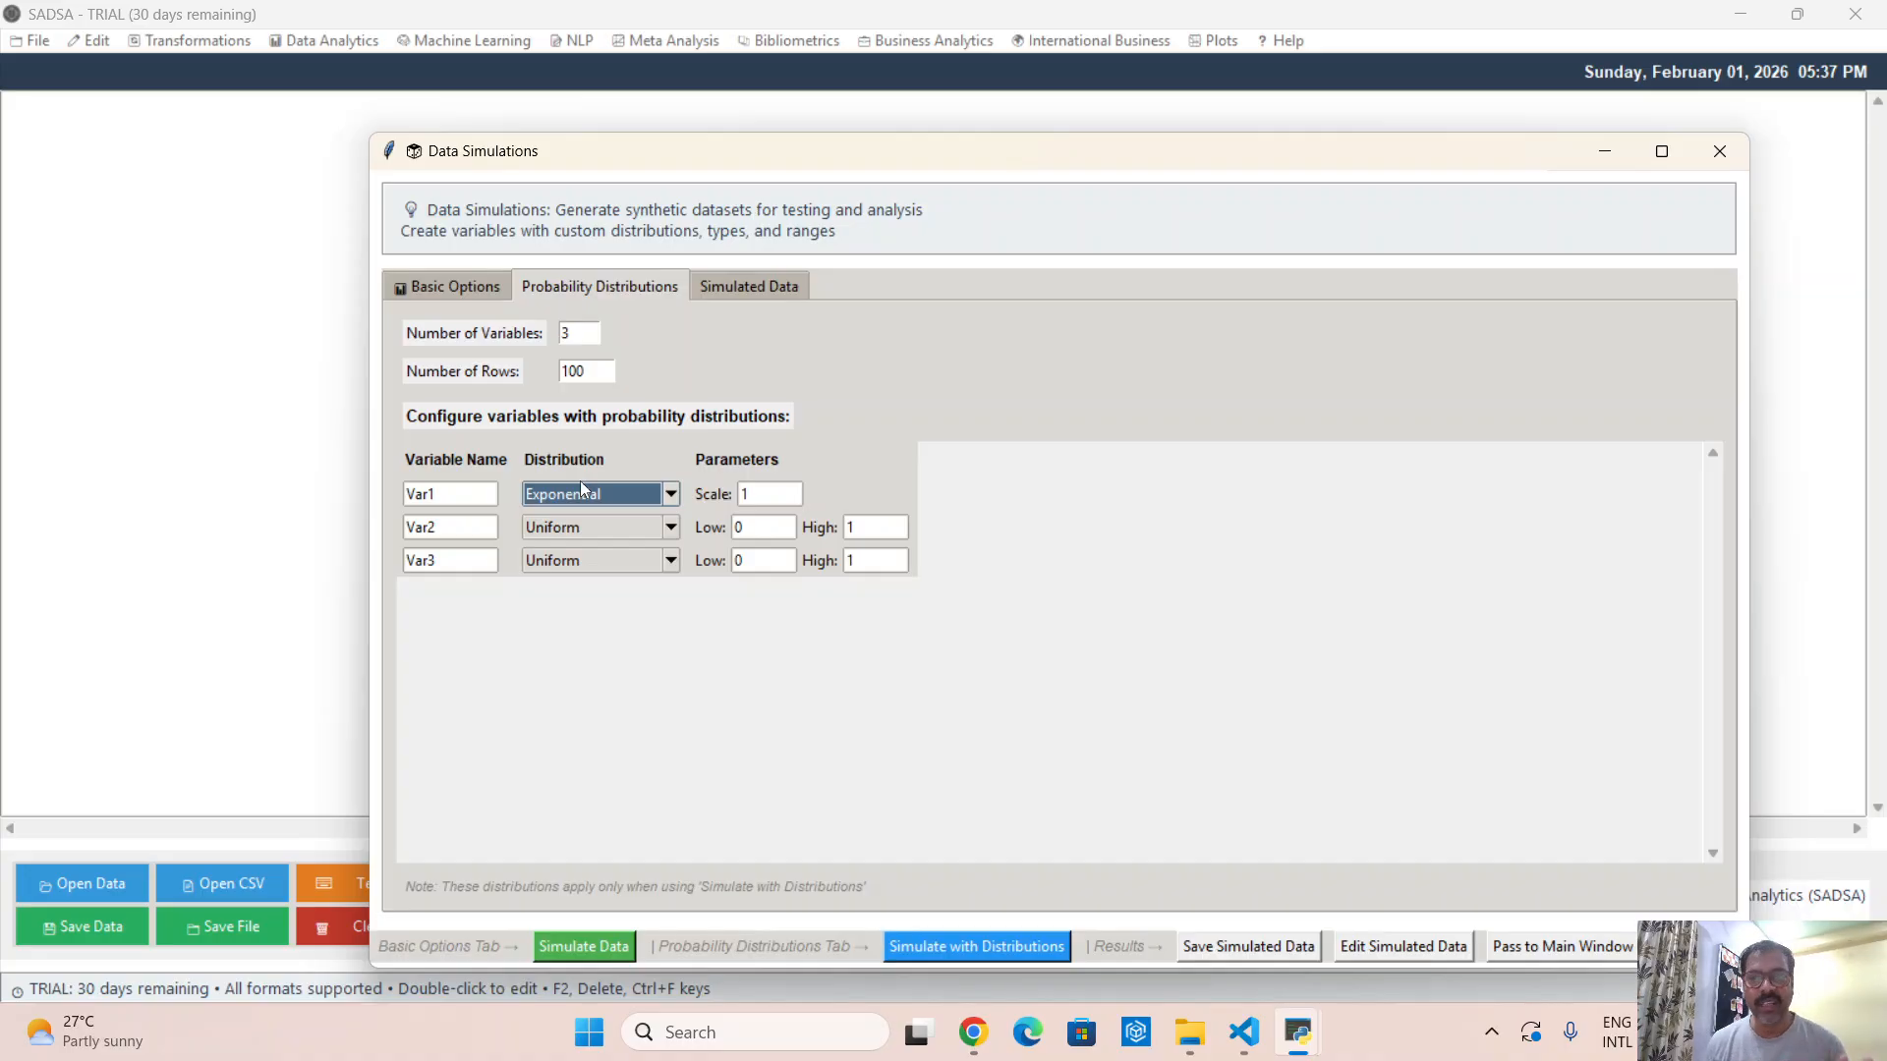
Simulate the data for variable x from the basic options and dismiss the confirmation
click(478, 289)
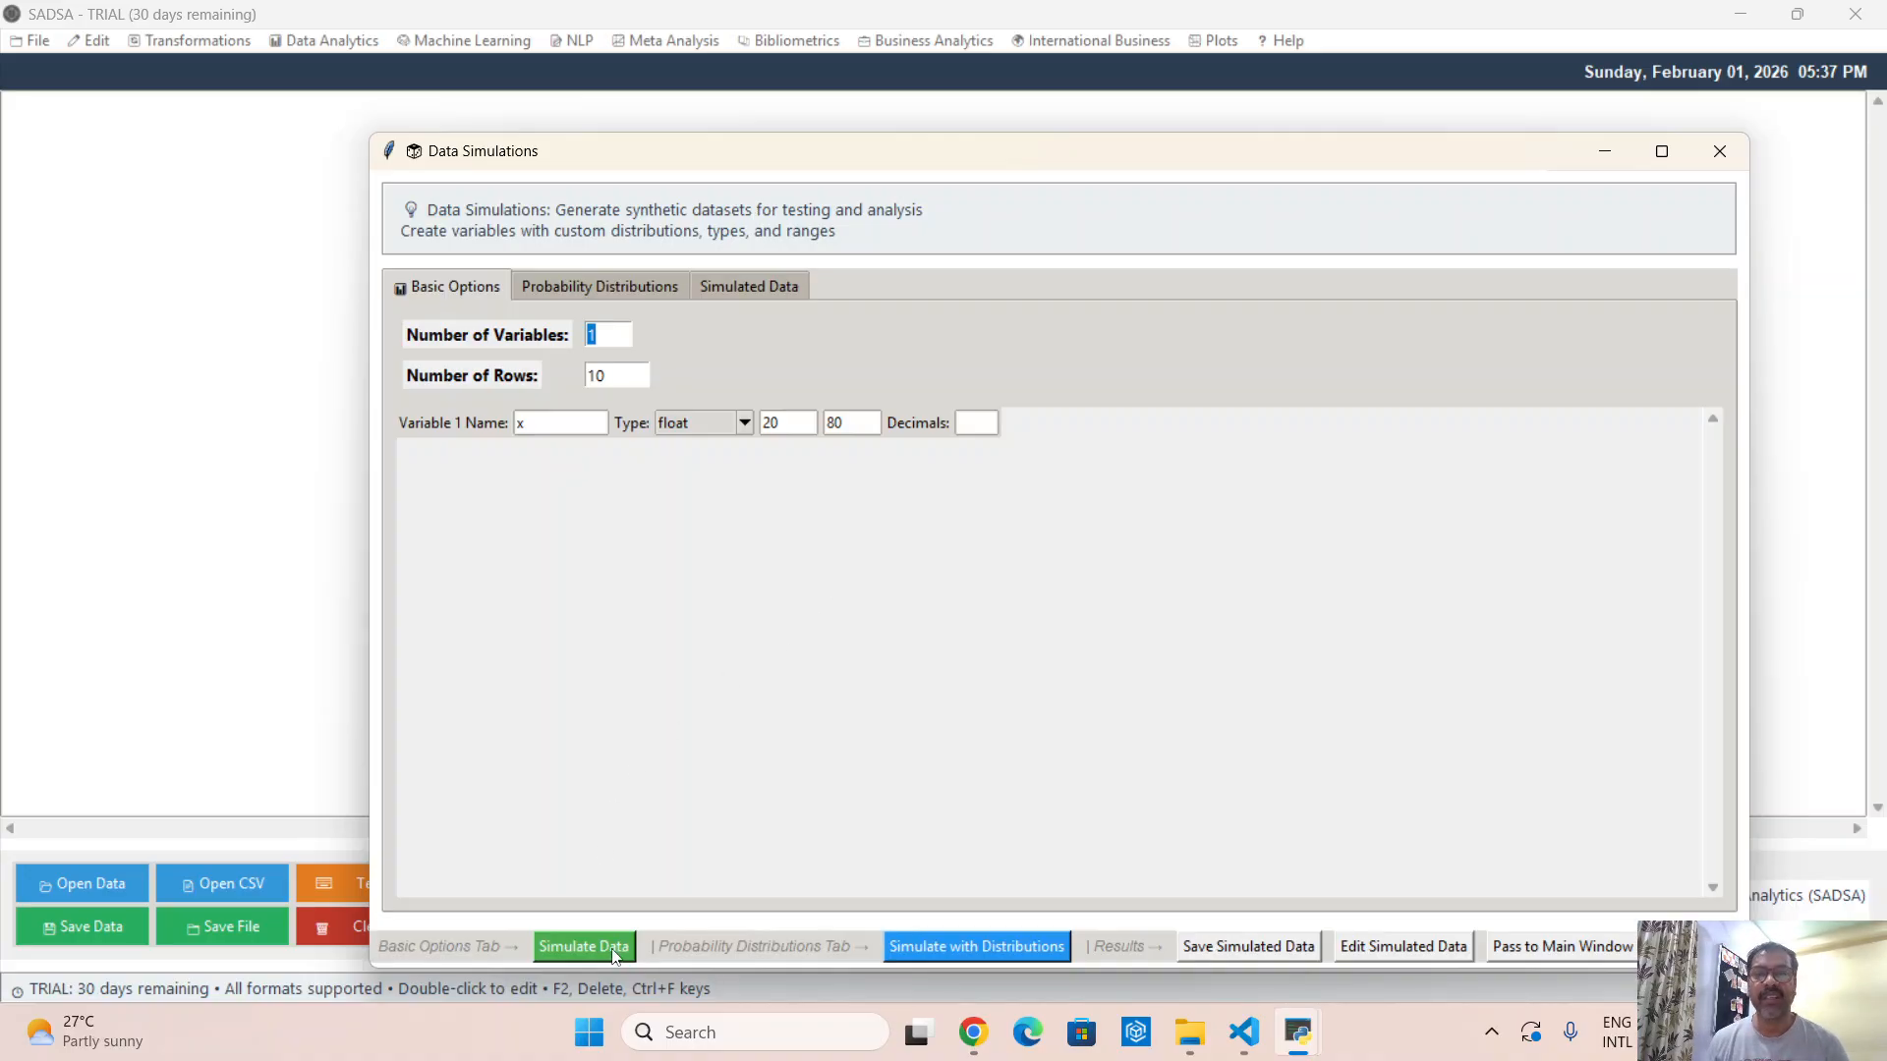
click(630, 287)
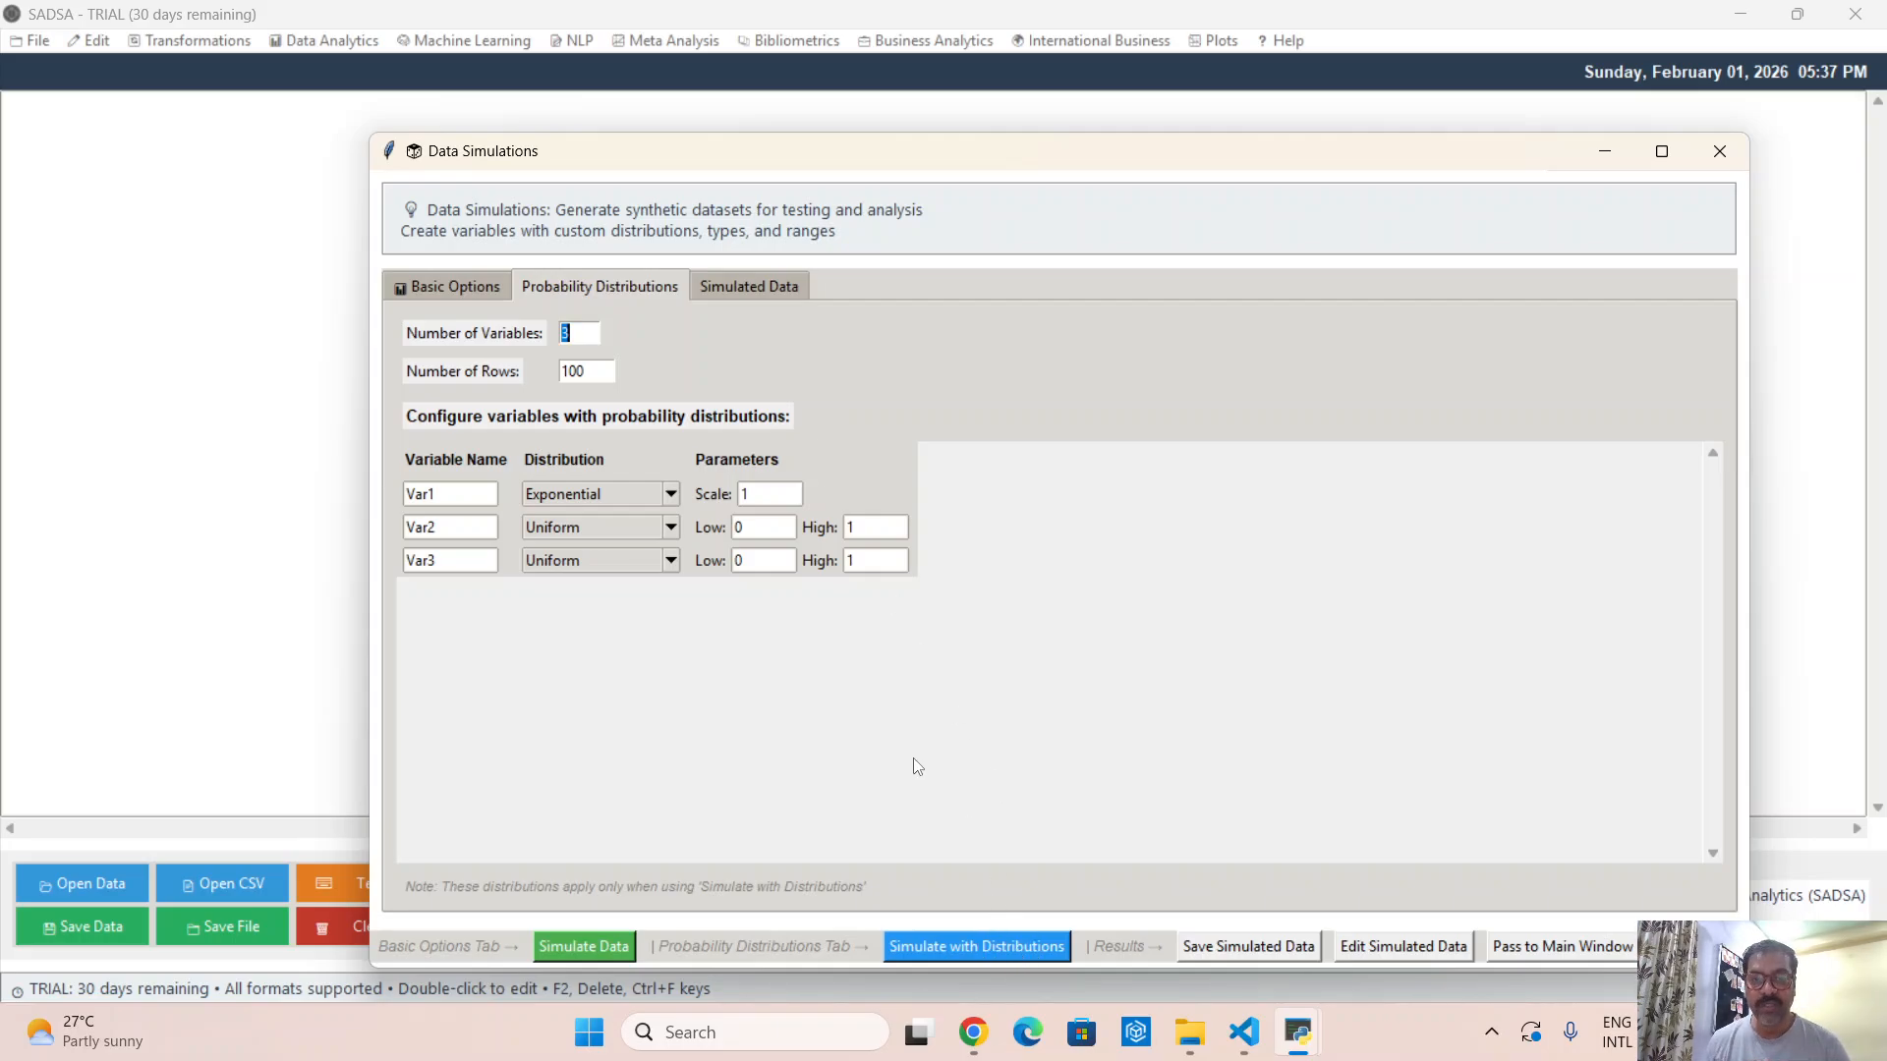
click(453, 293)
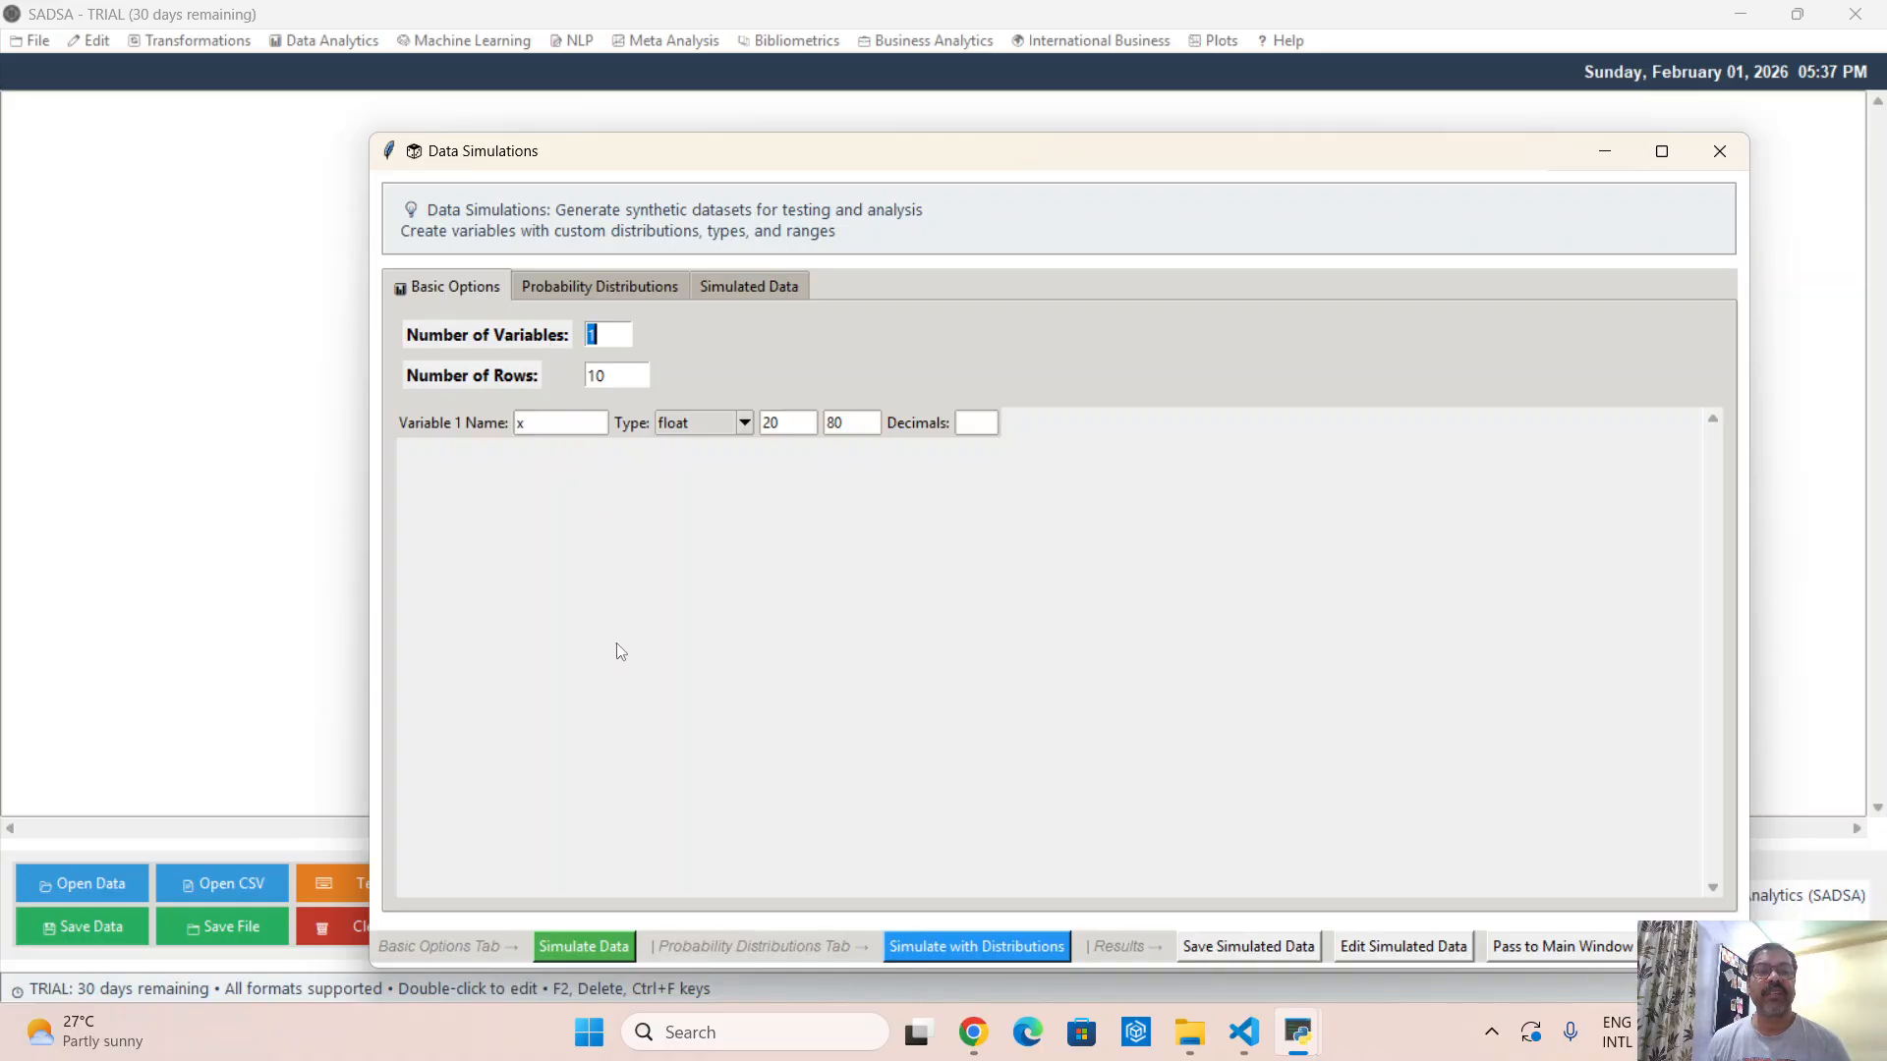
click(587, 949)
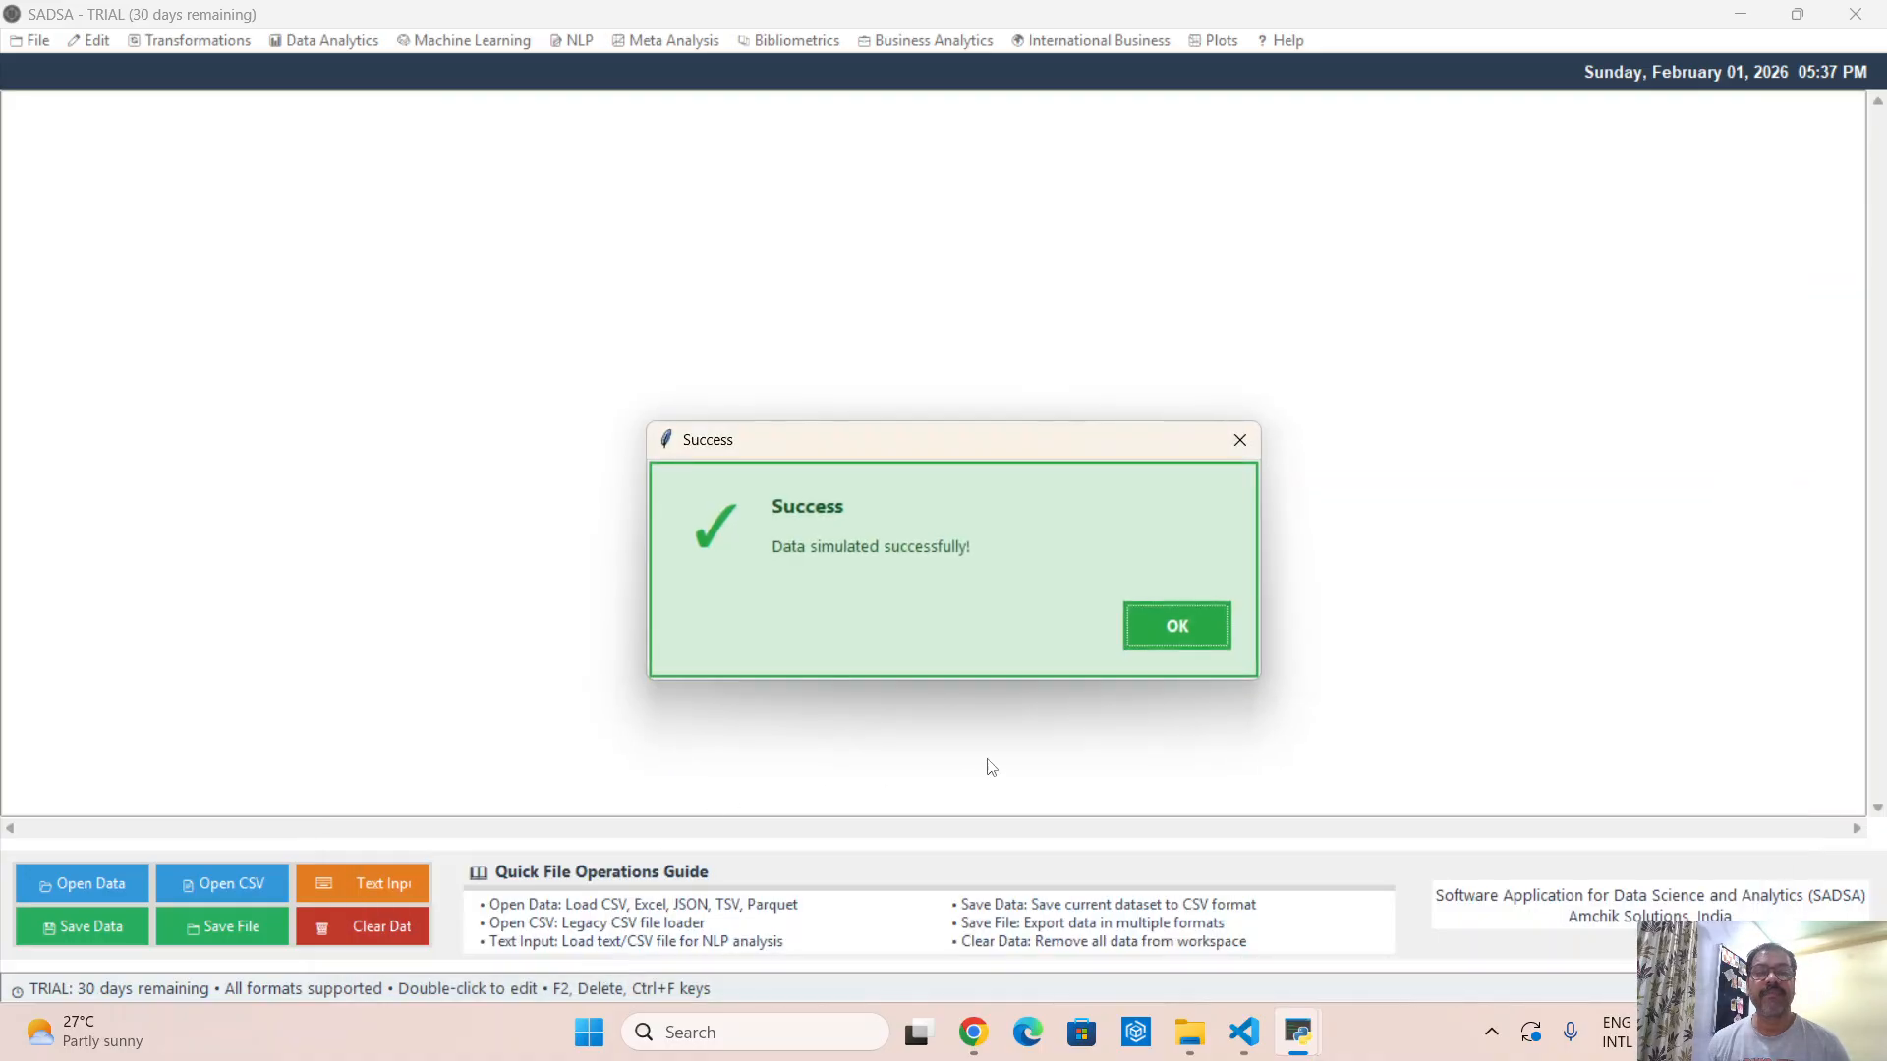
click(1214, 626)
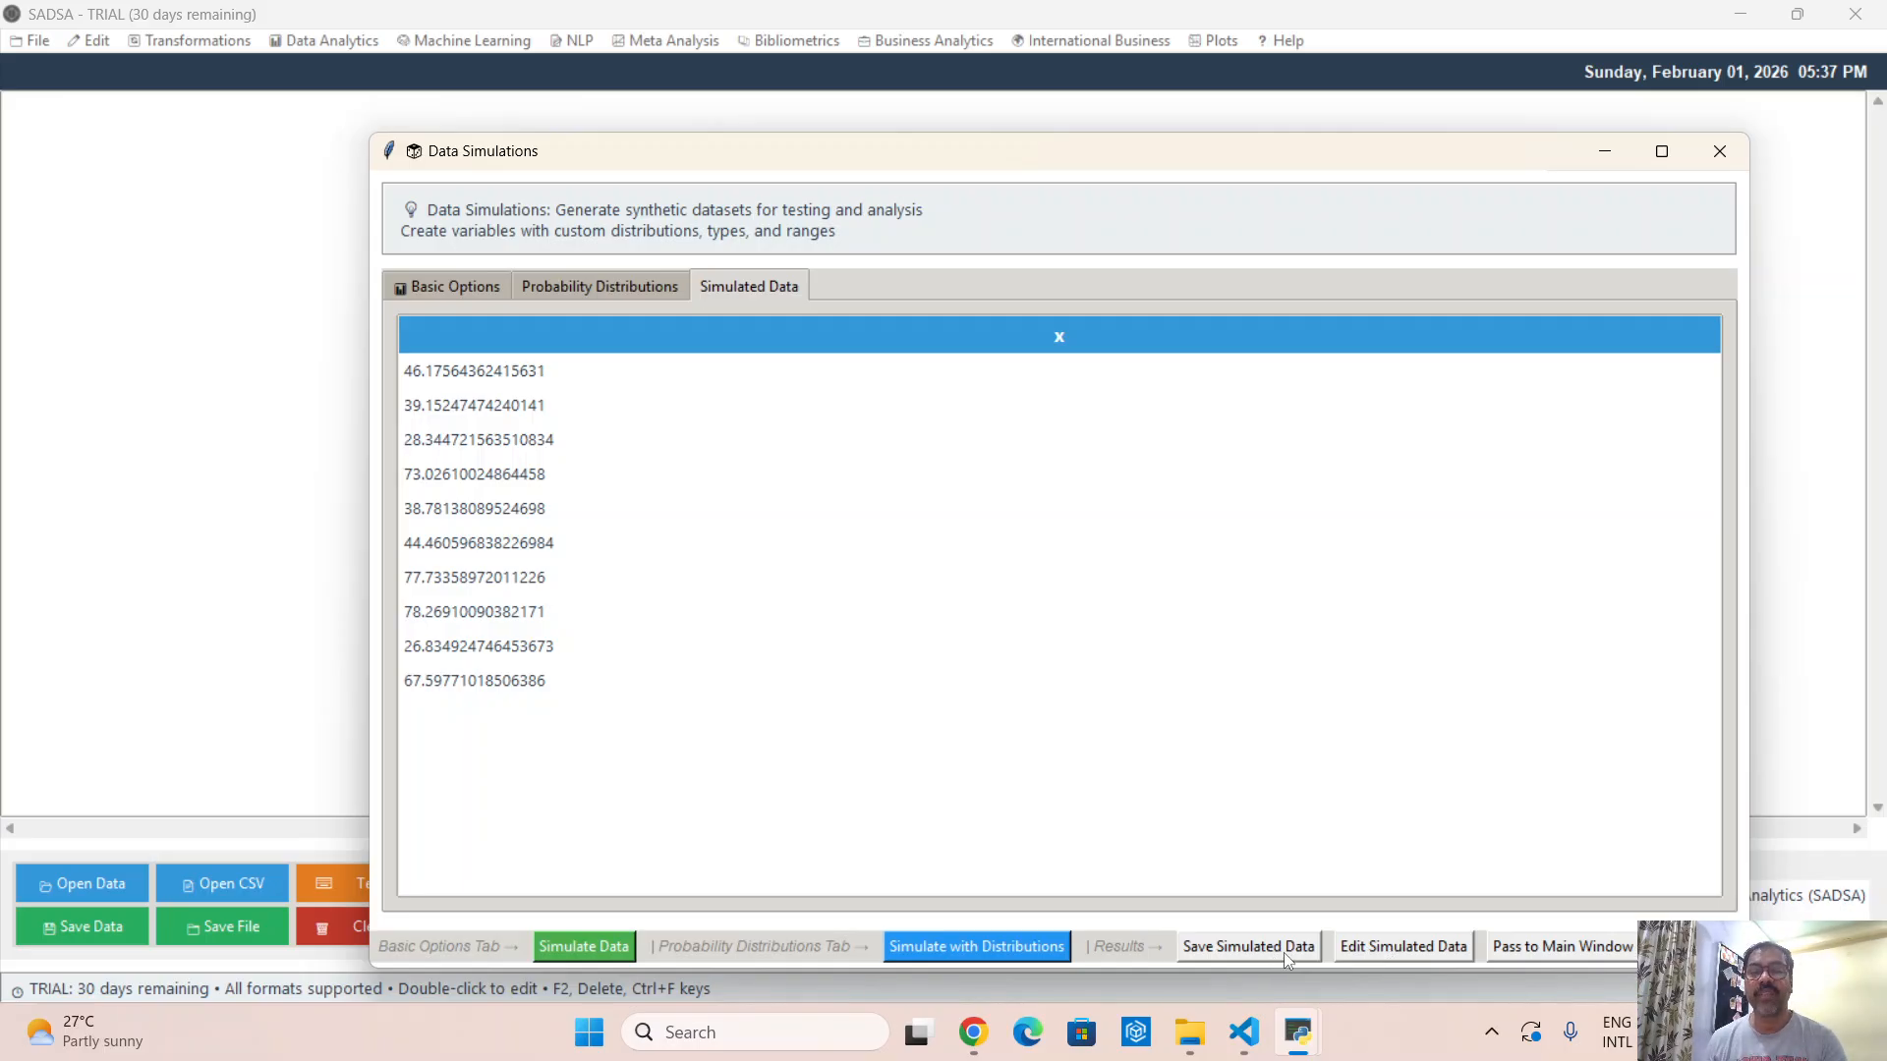
Try changing the first simulated x value to 1.234, and close the data editor without saving the edits
click(1393, 948)
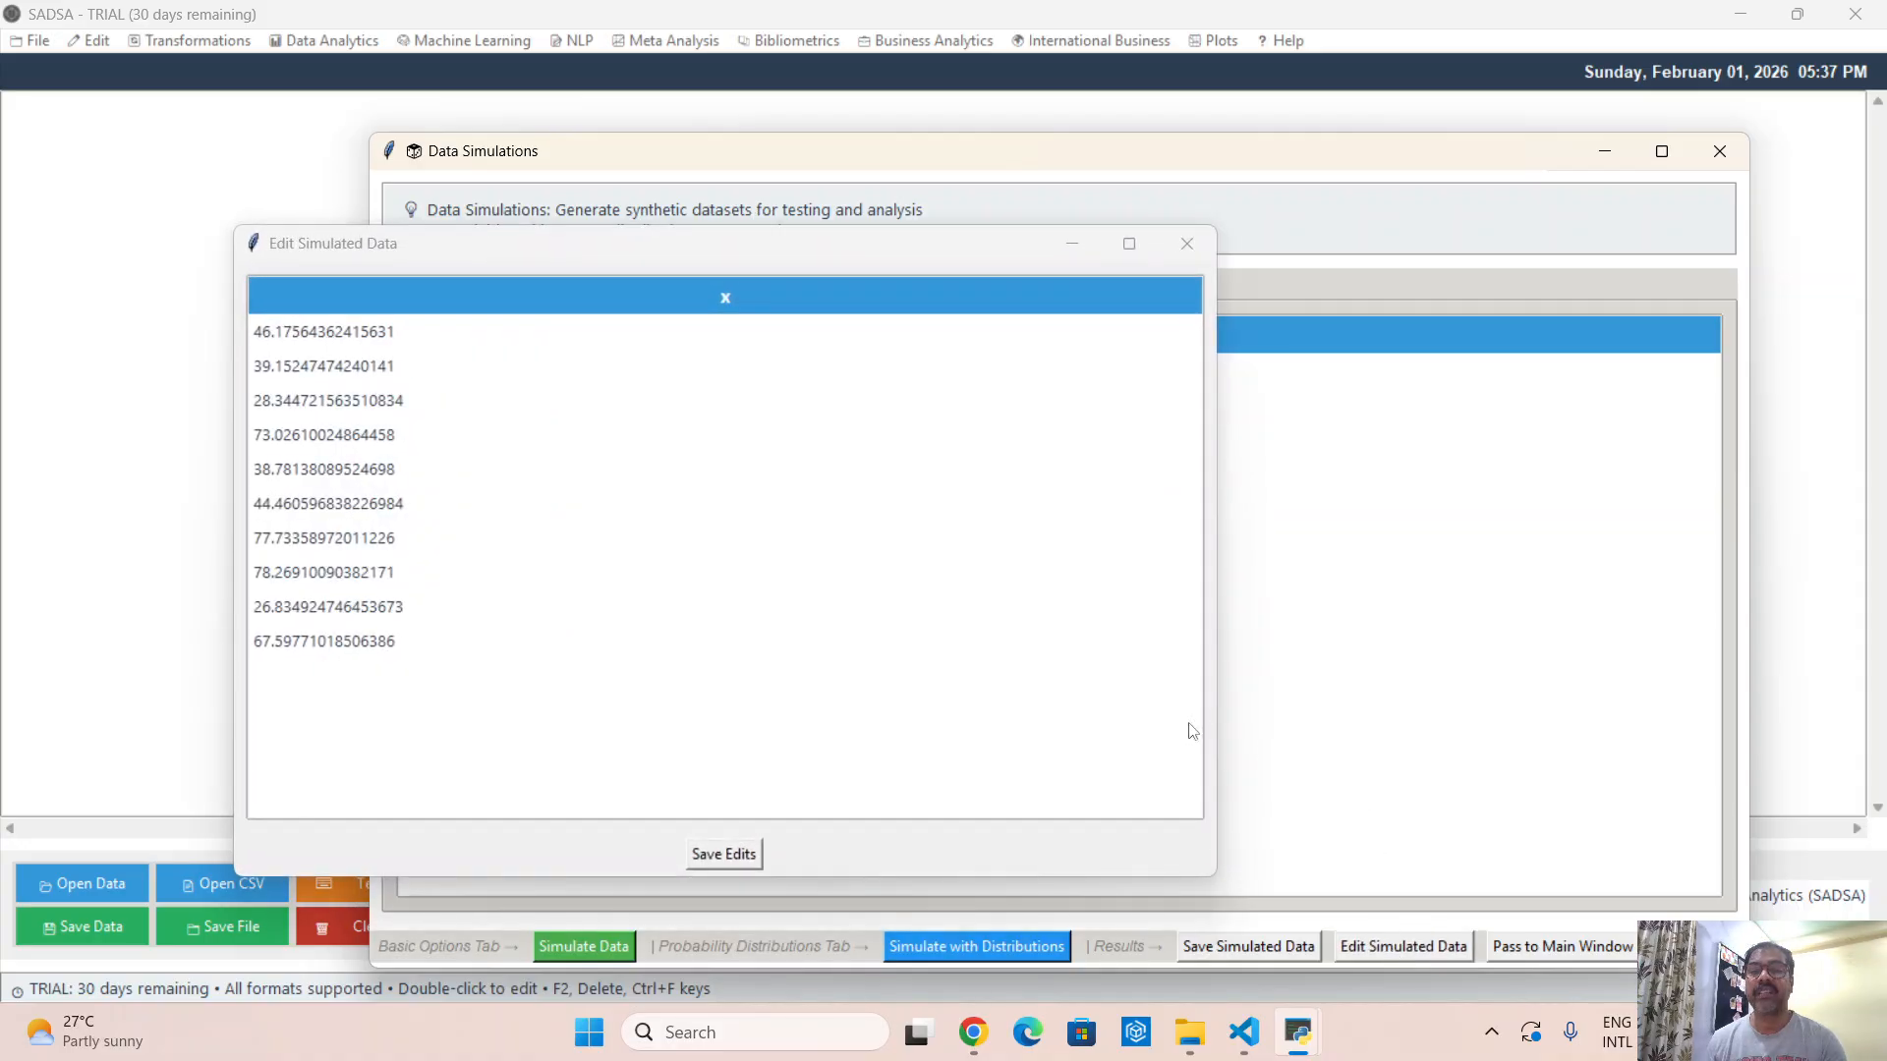
double_click(344, 332)
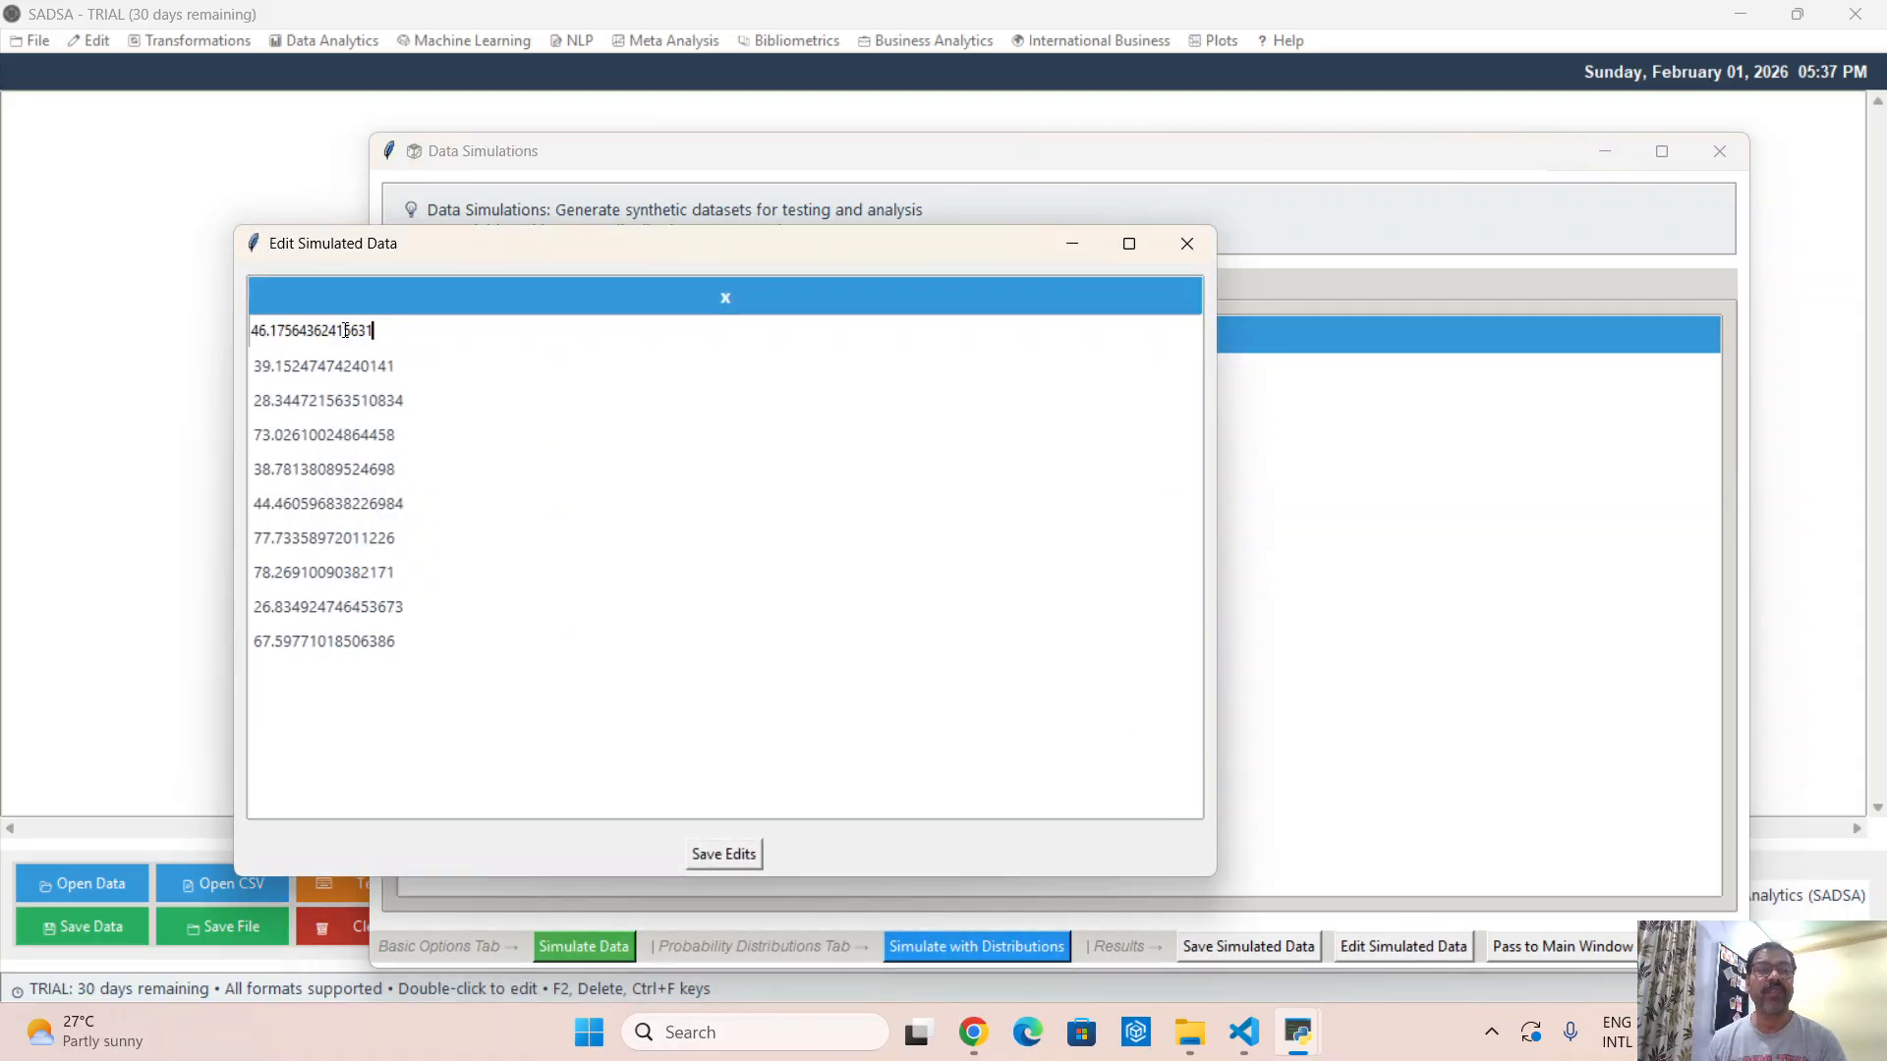
key(ctrl+a)
text(1.234)
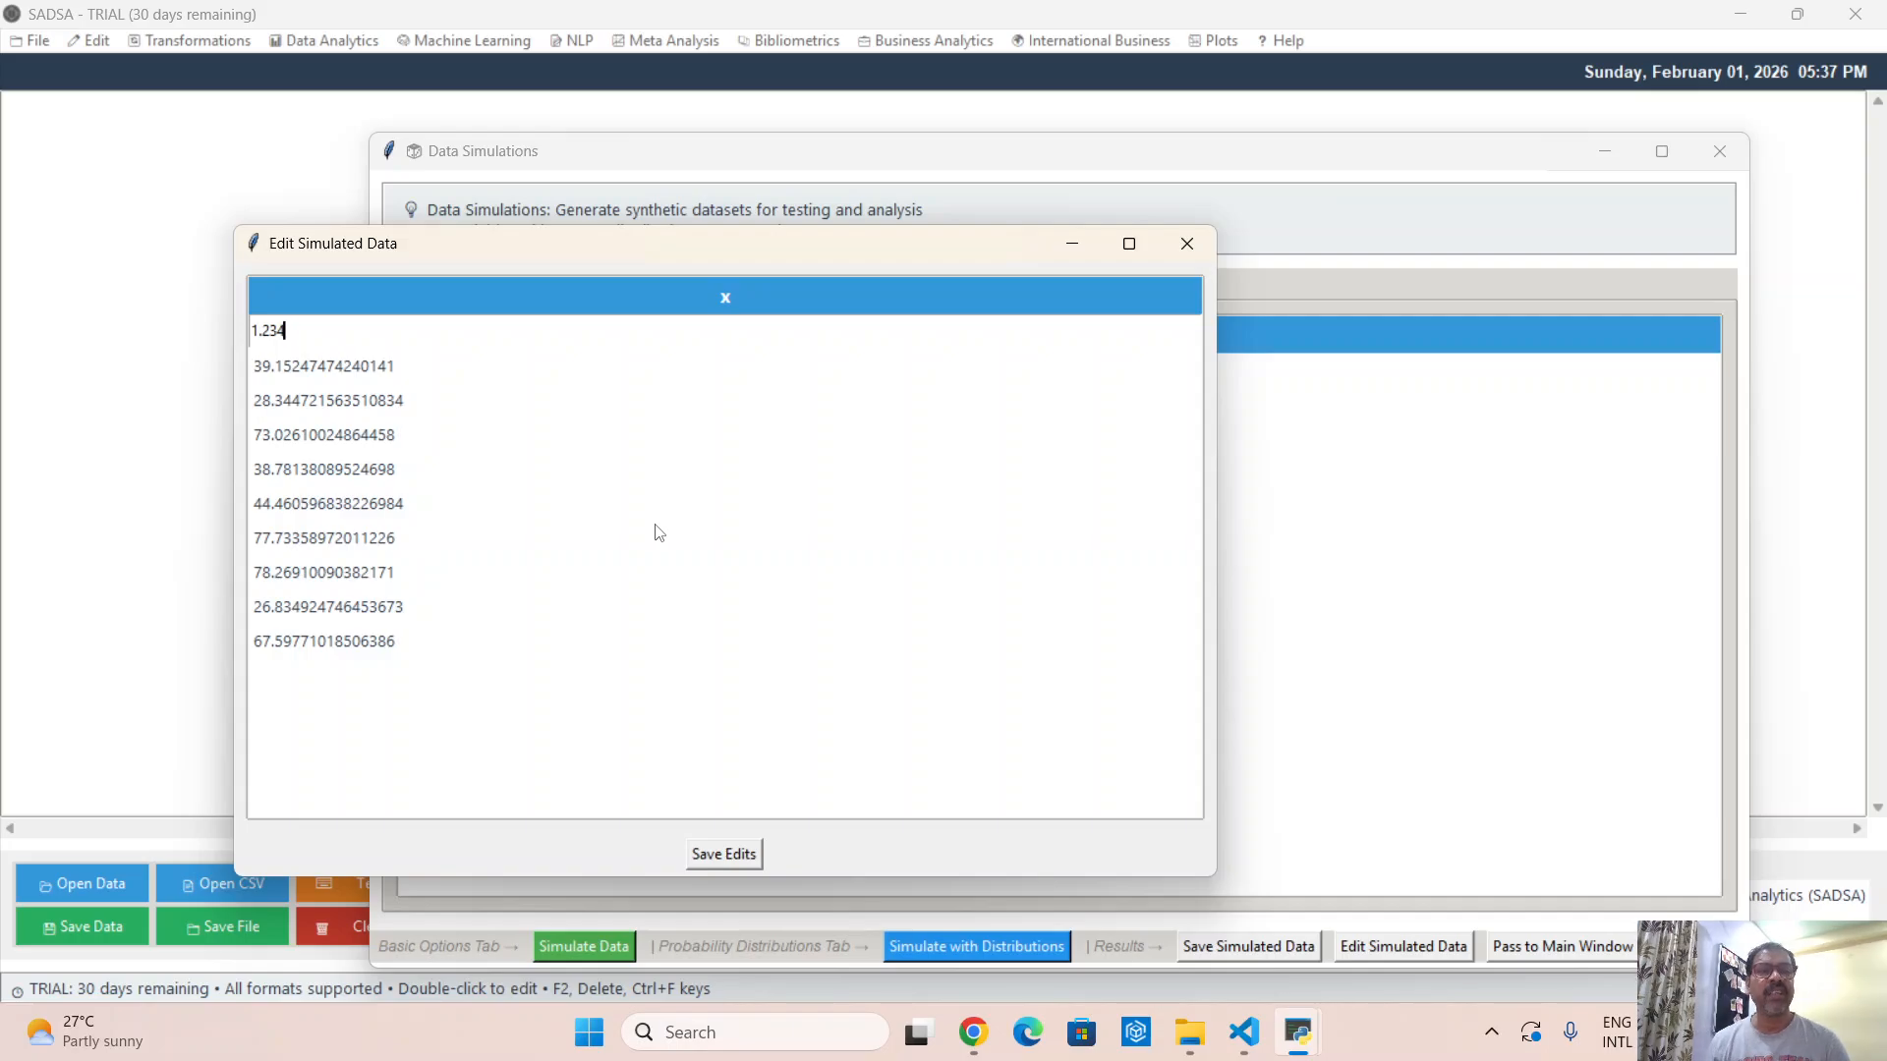
key(Return)
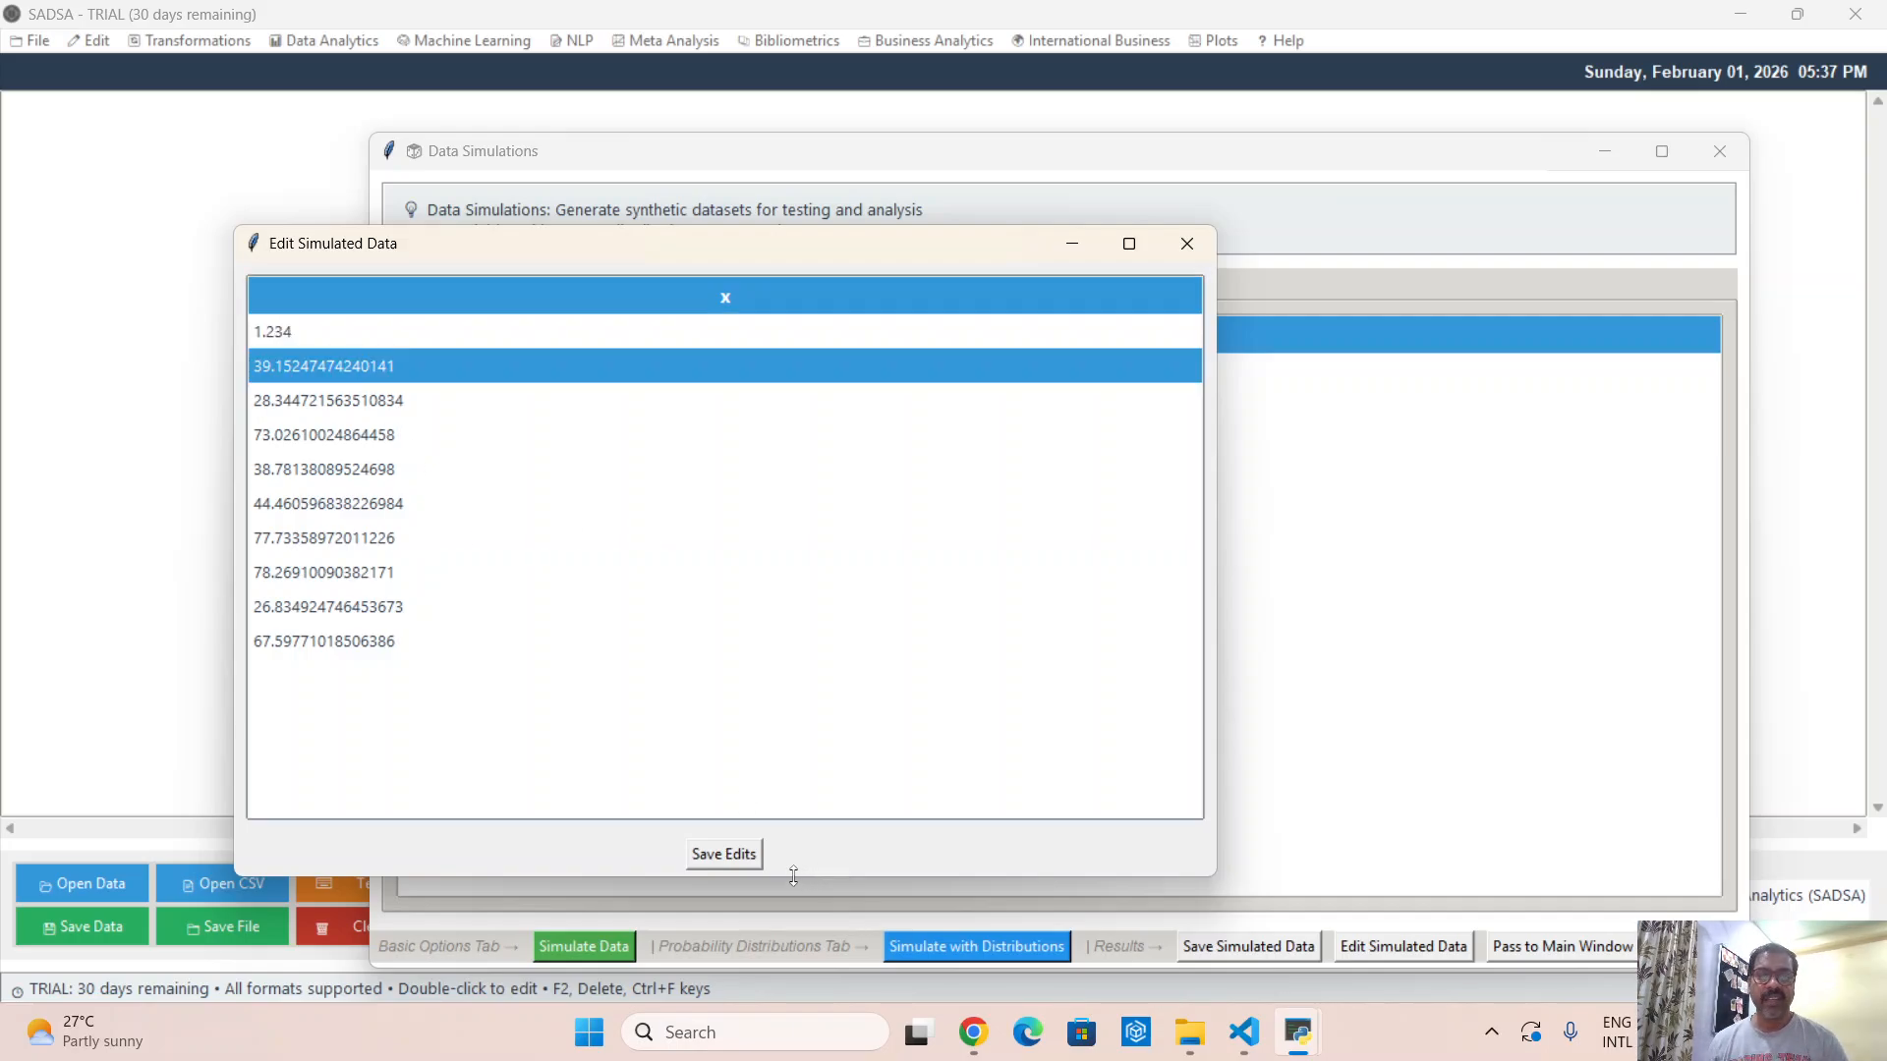
click(1191, 246)
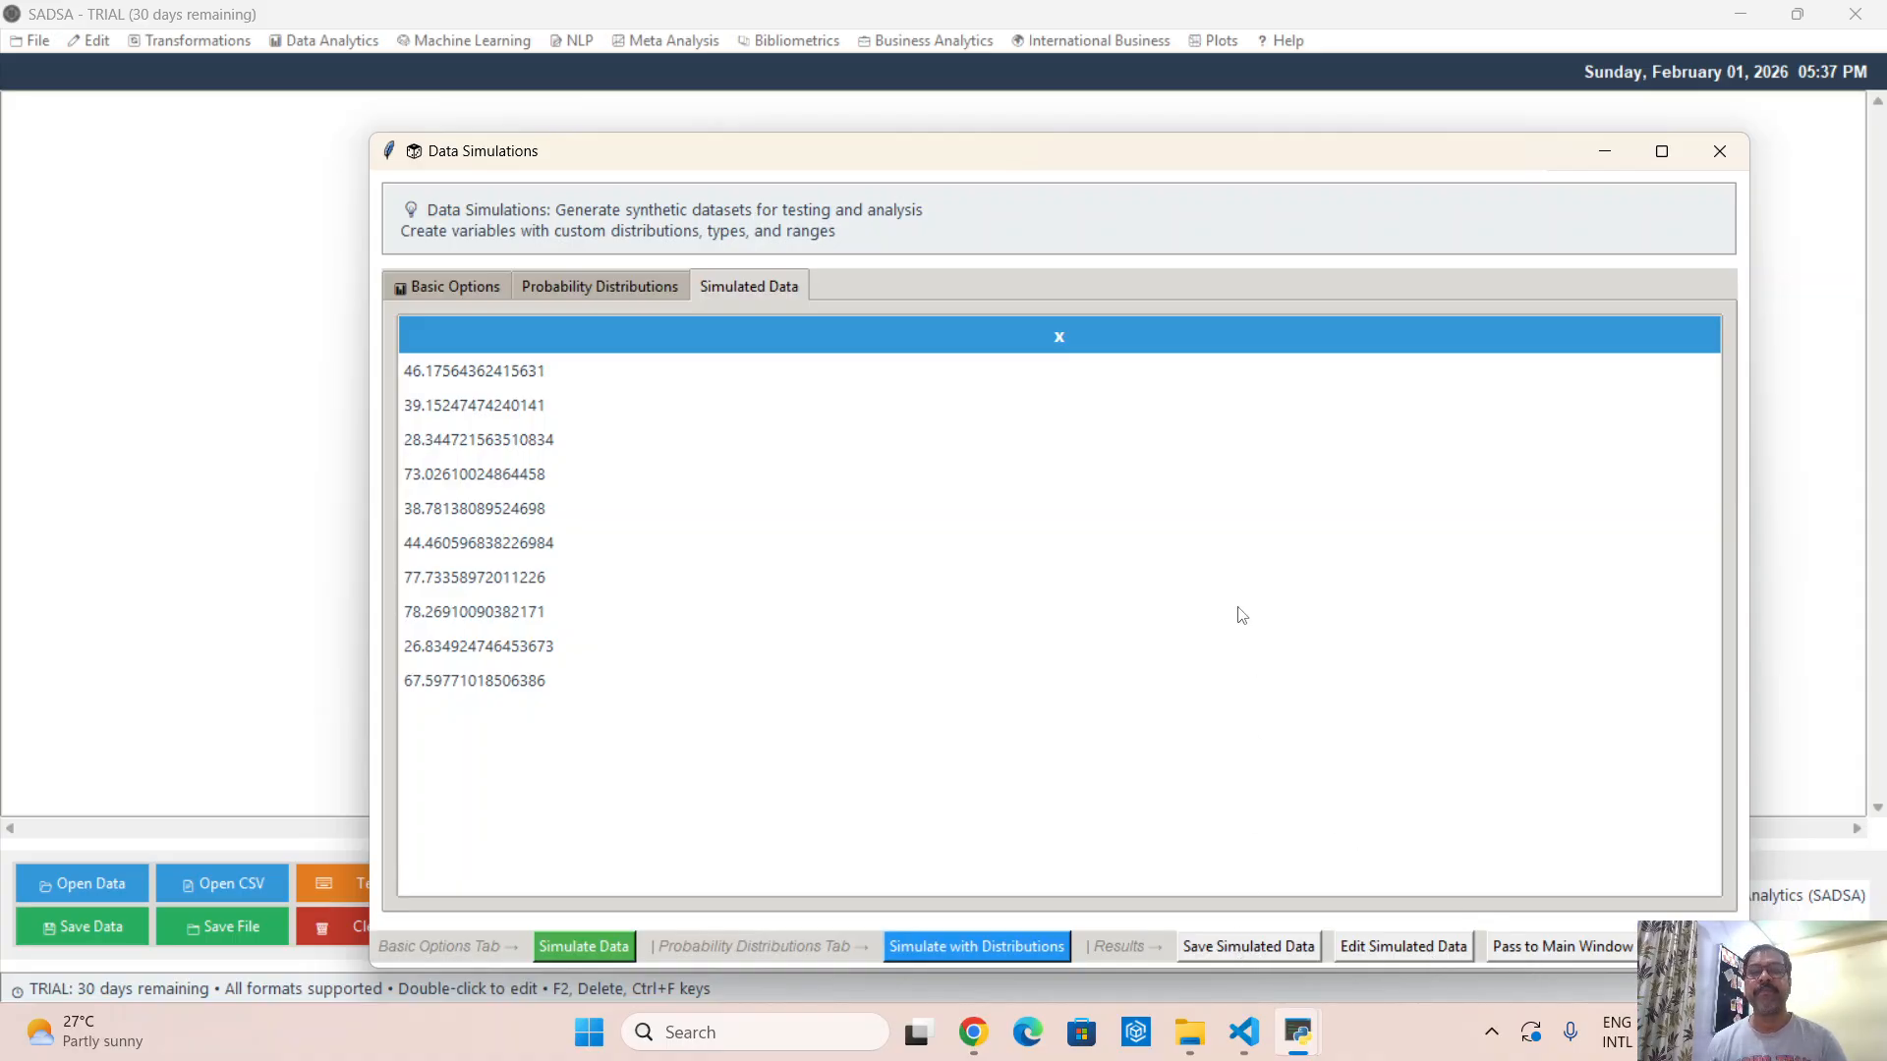
Pass the simulated data to the main window
click(1561, 948)
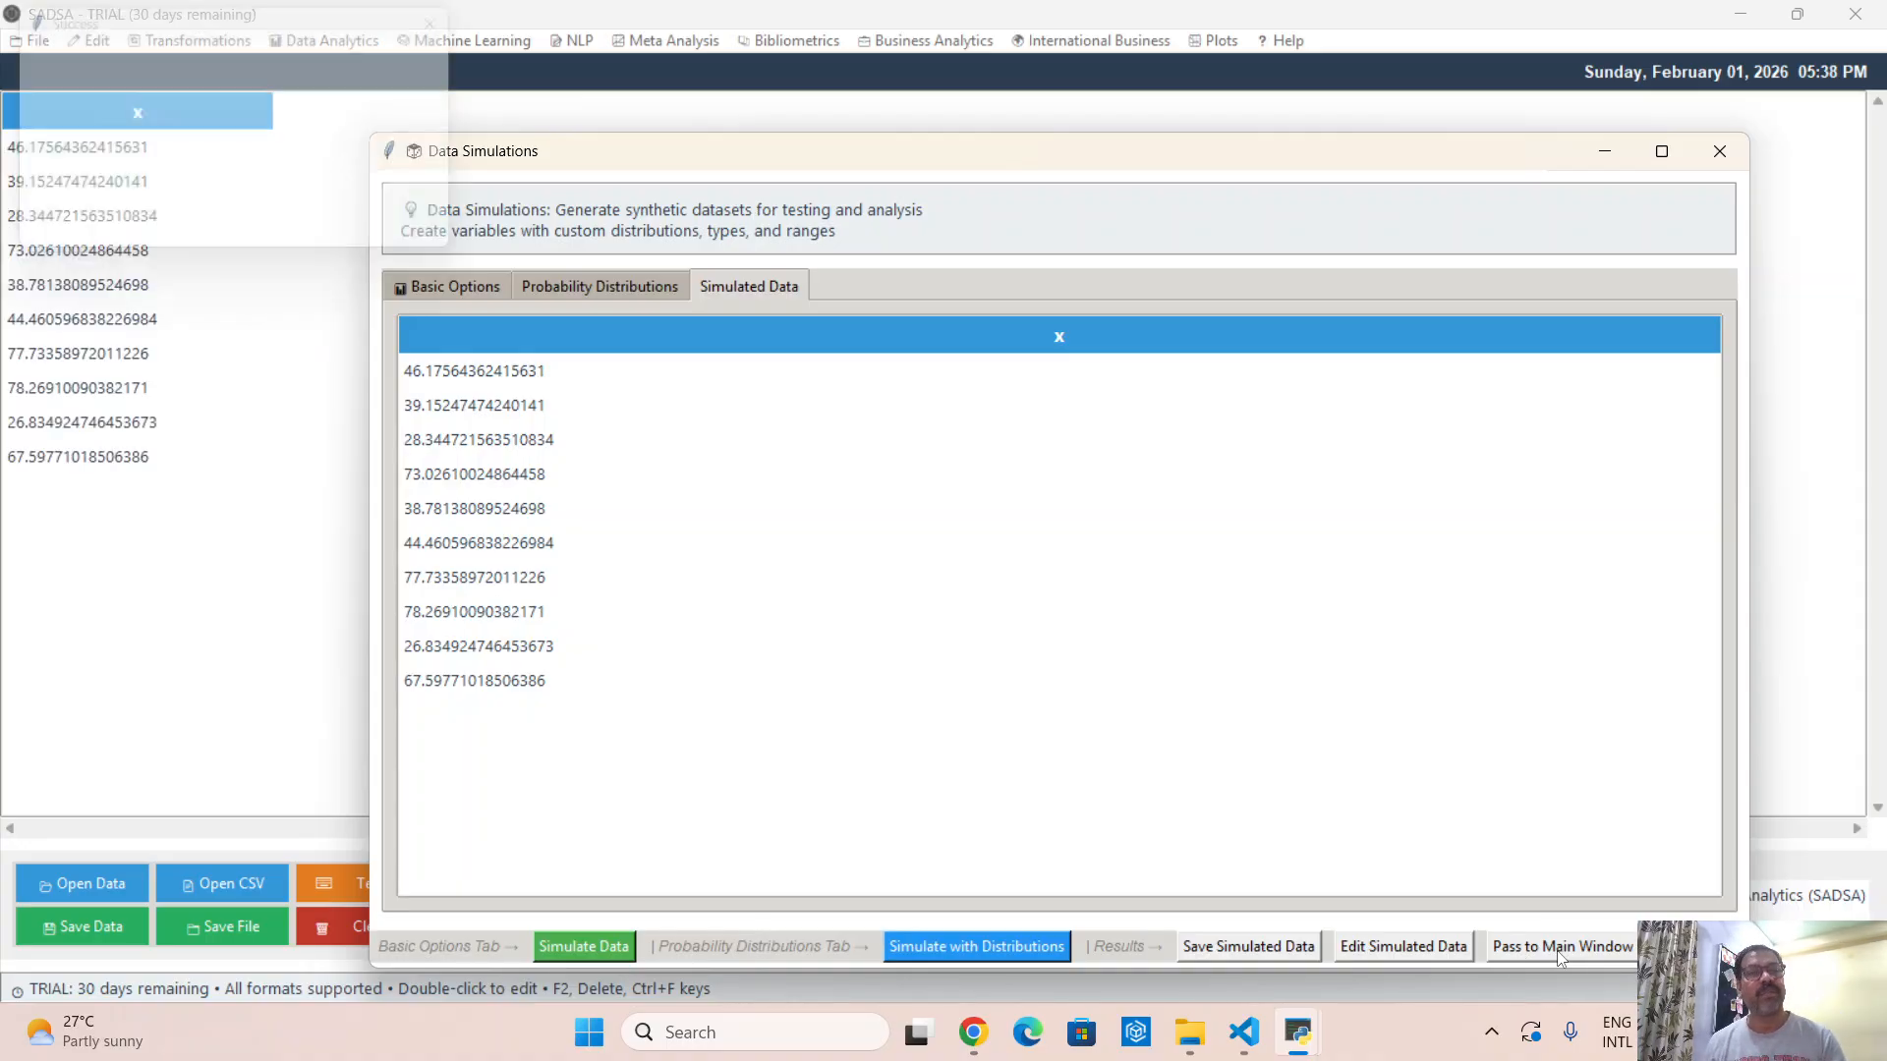
Dismiss the data-transfer confirmation and compute a new variable with the formula round(x, 1)
click(531, 202)
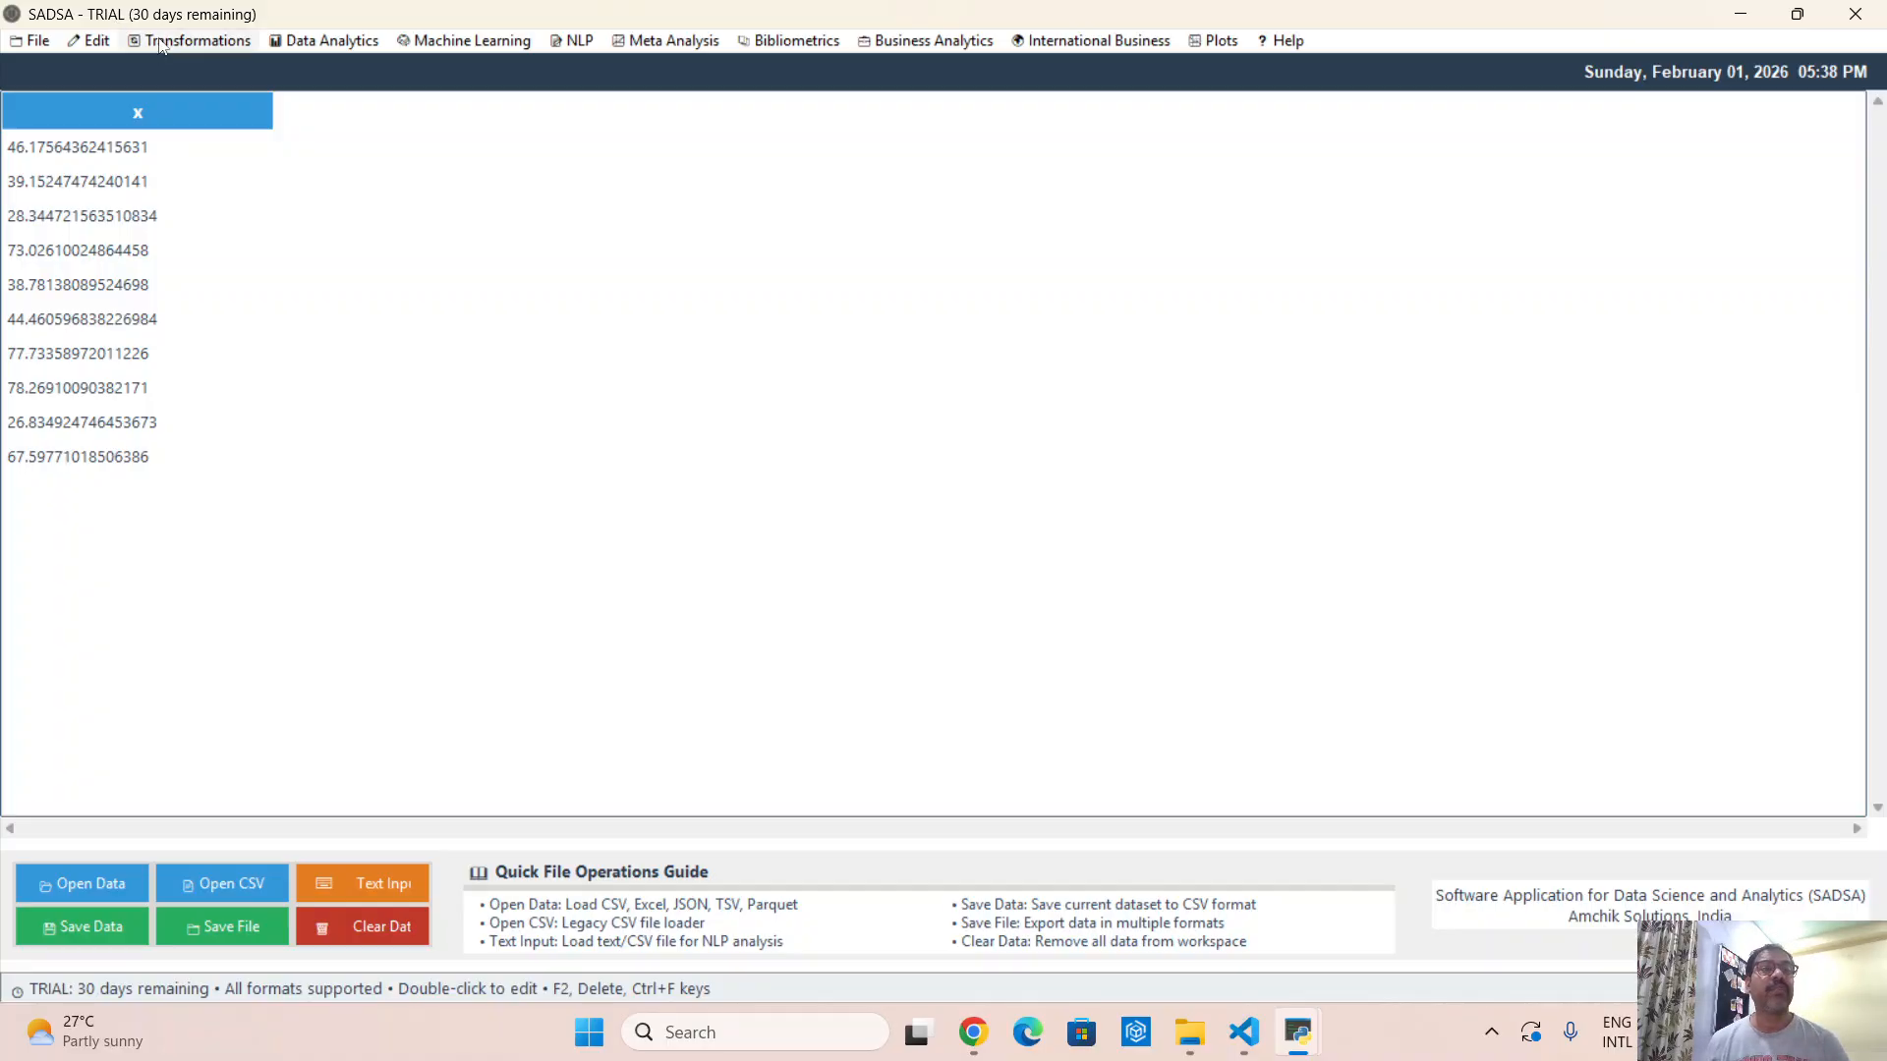
click(110, 44)
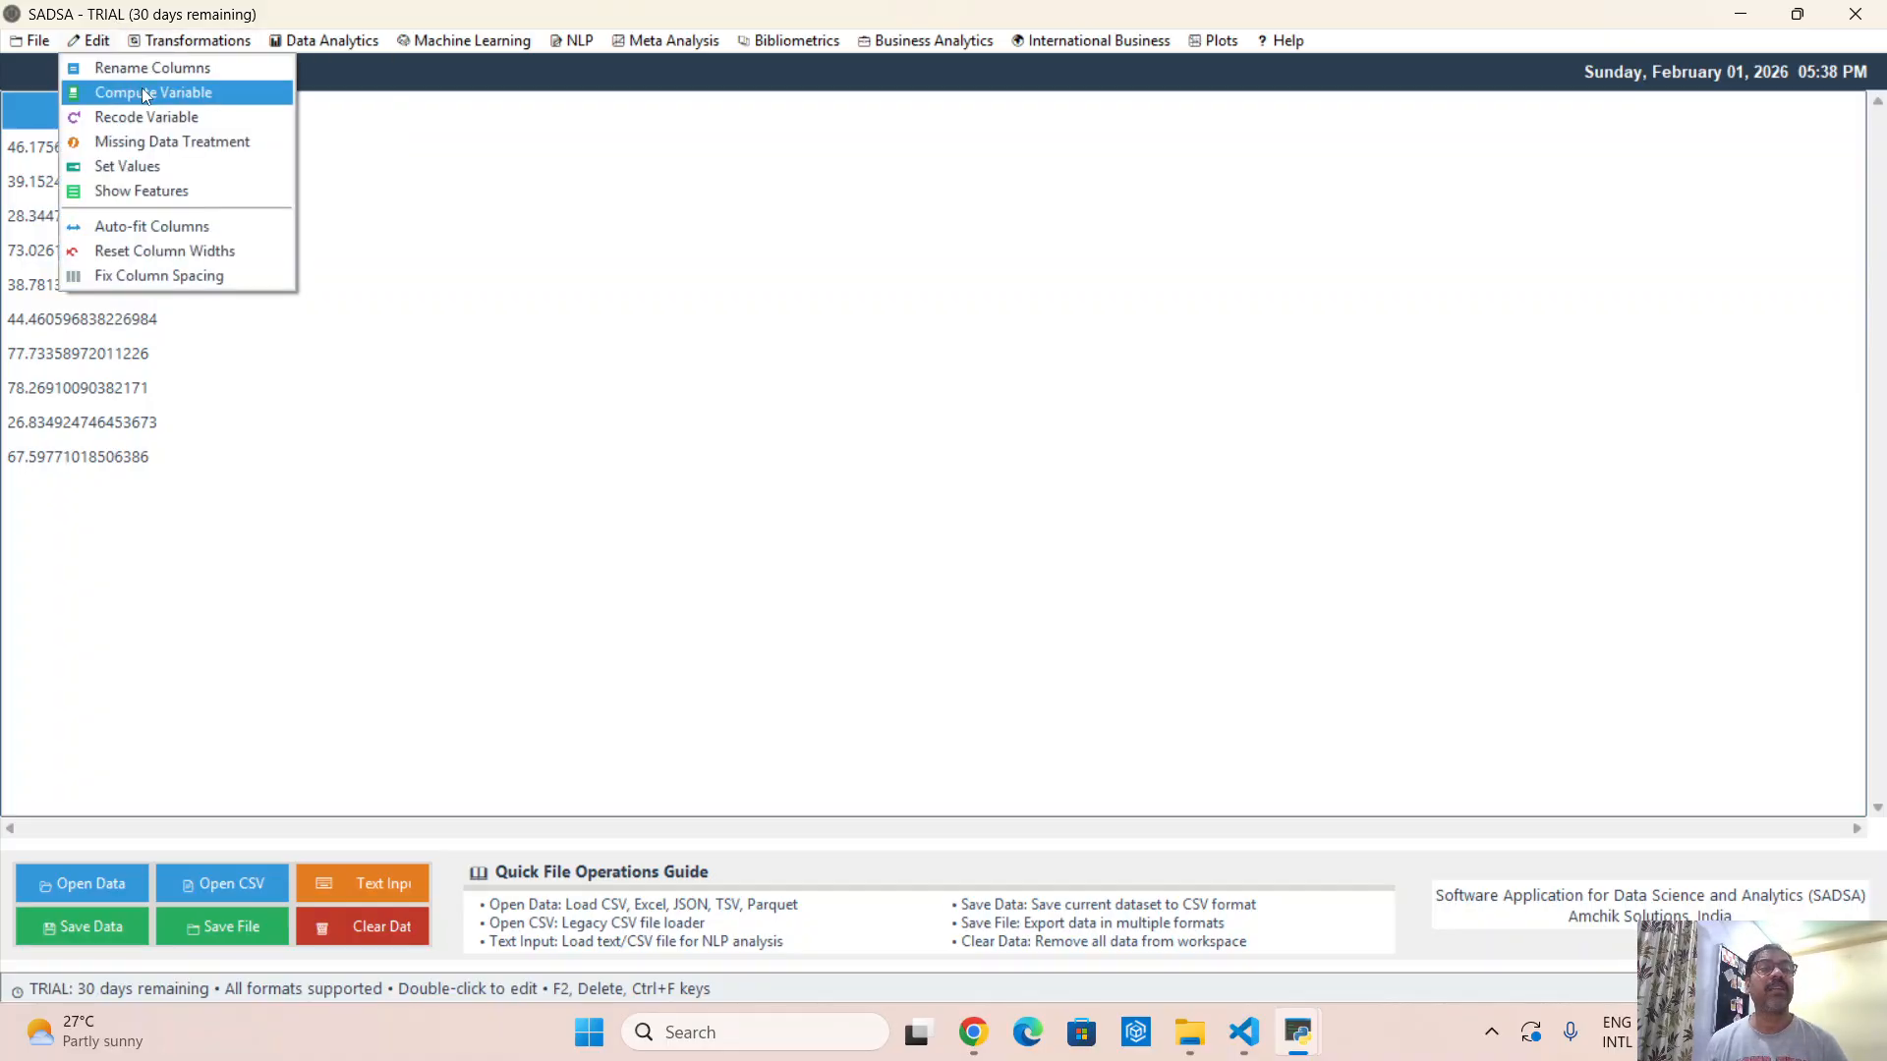
click(146, 93)
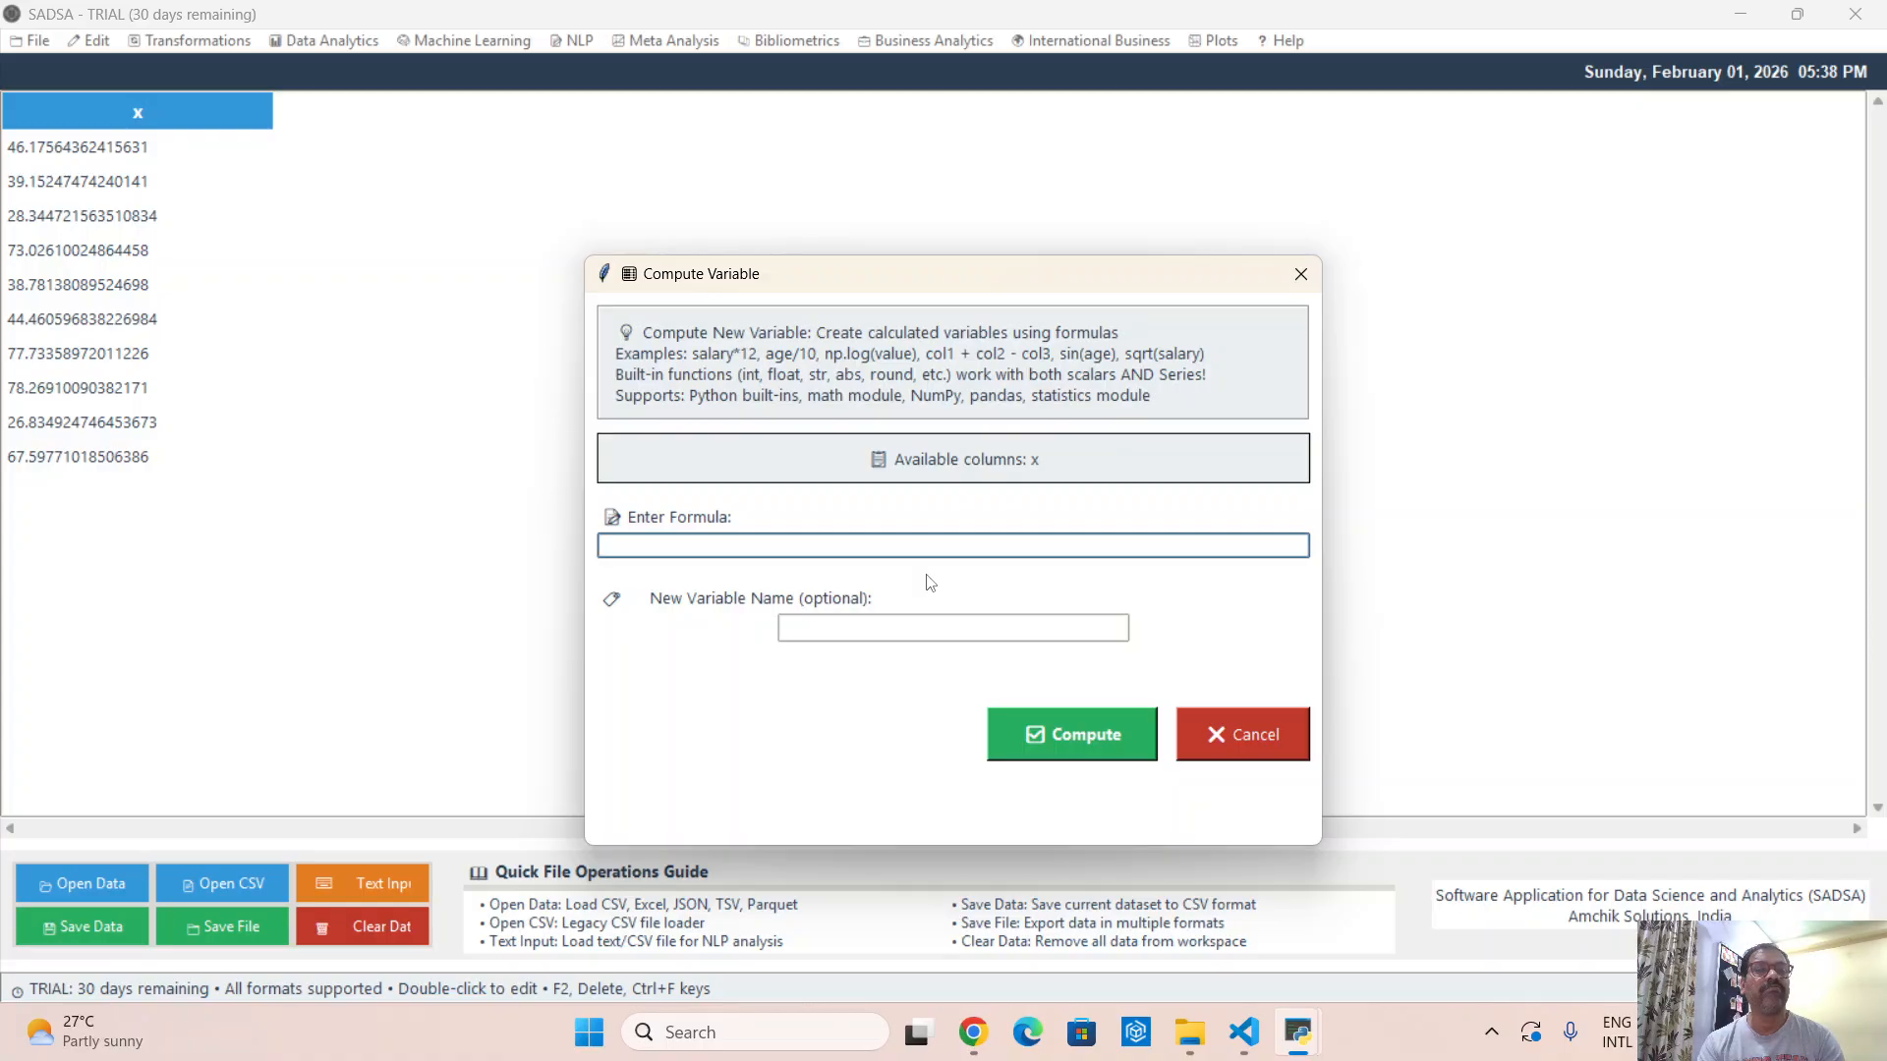
text(round(x)
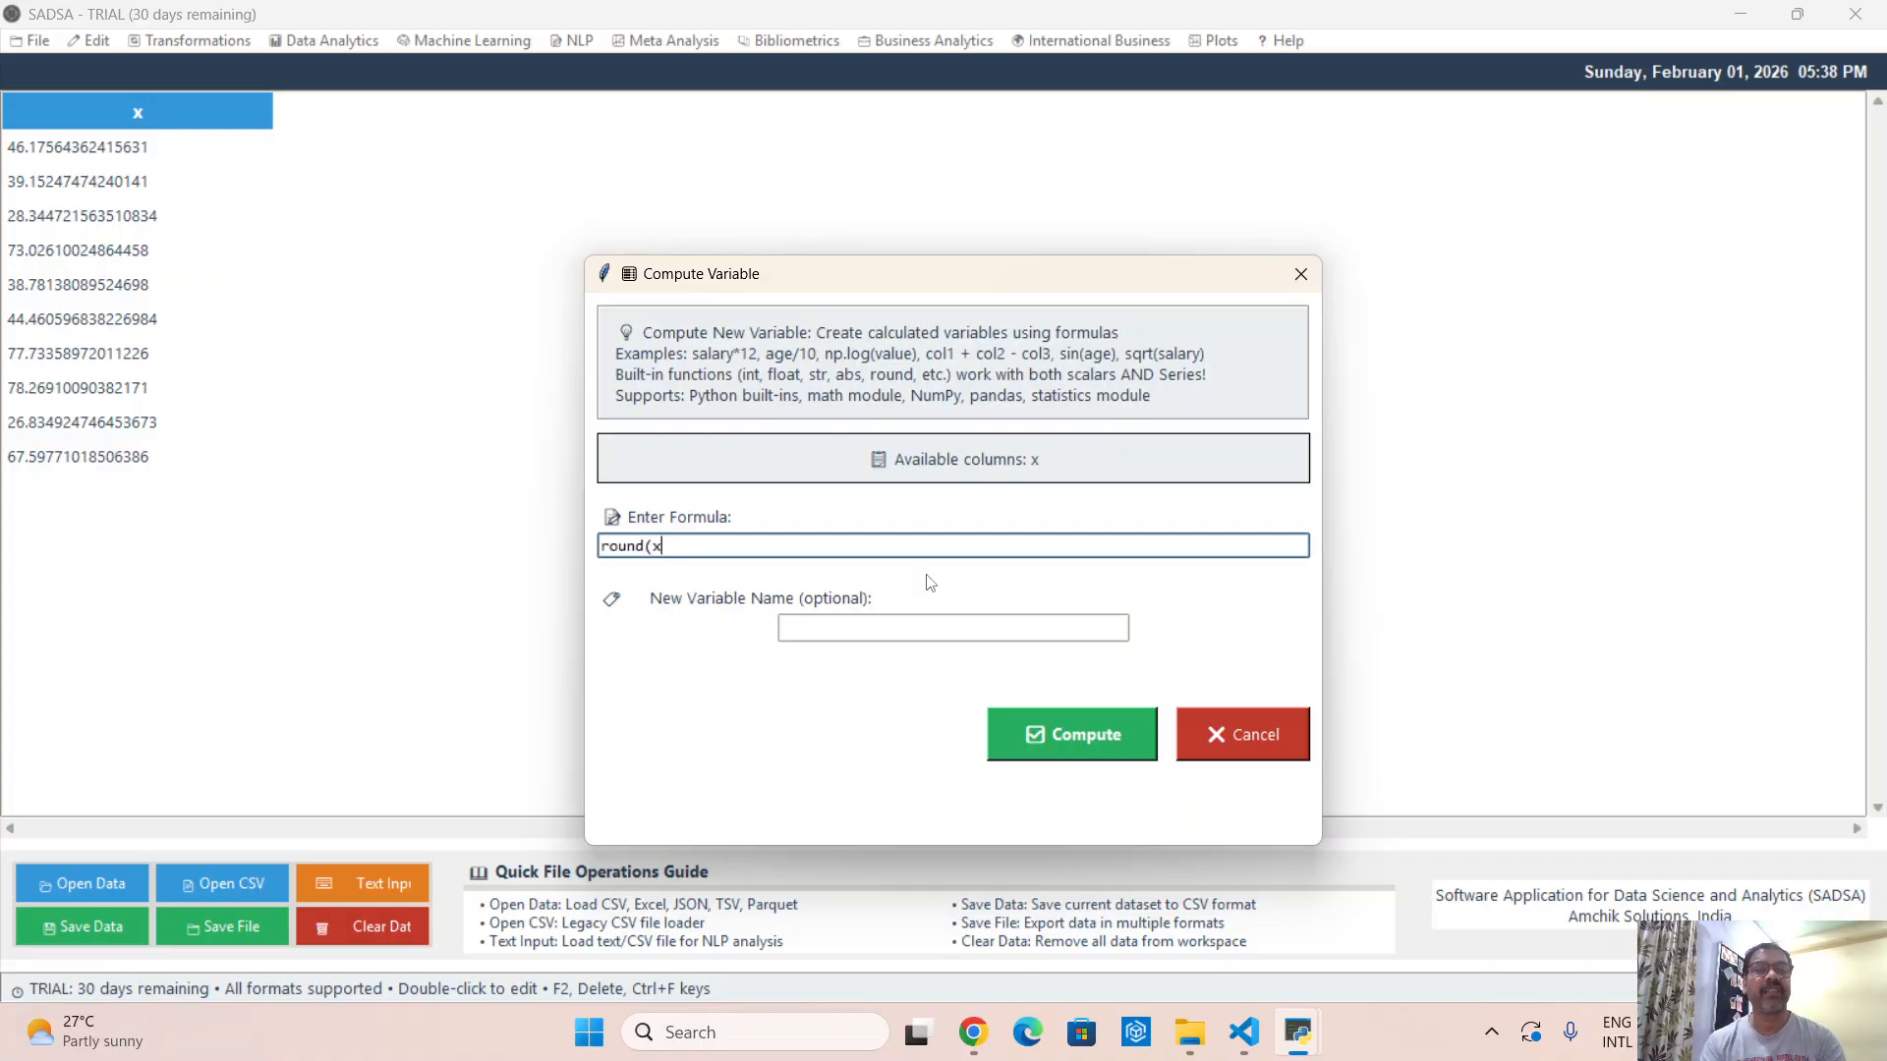
text(, 1))
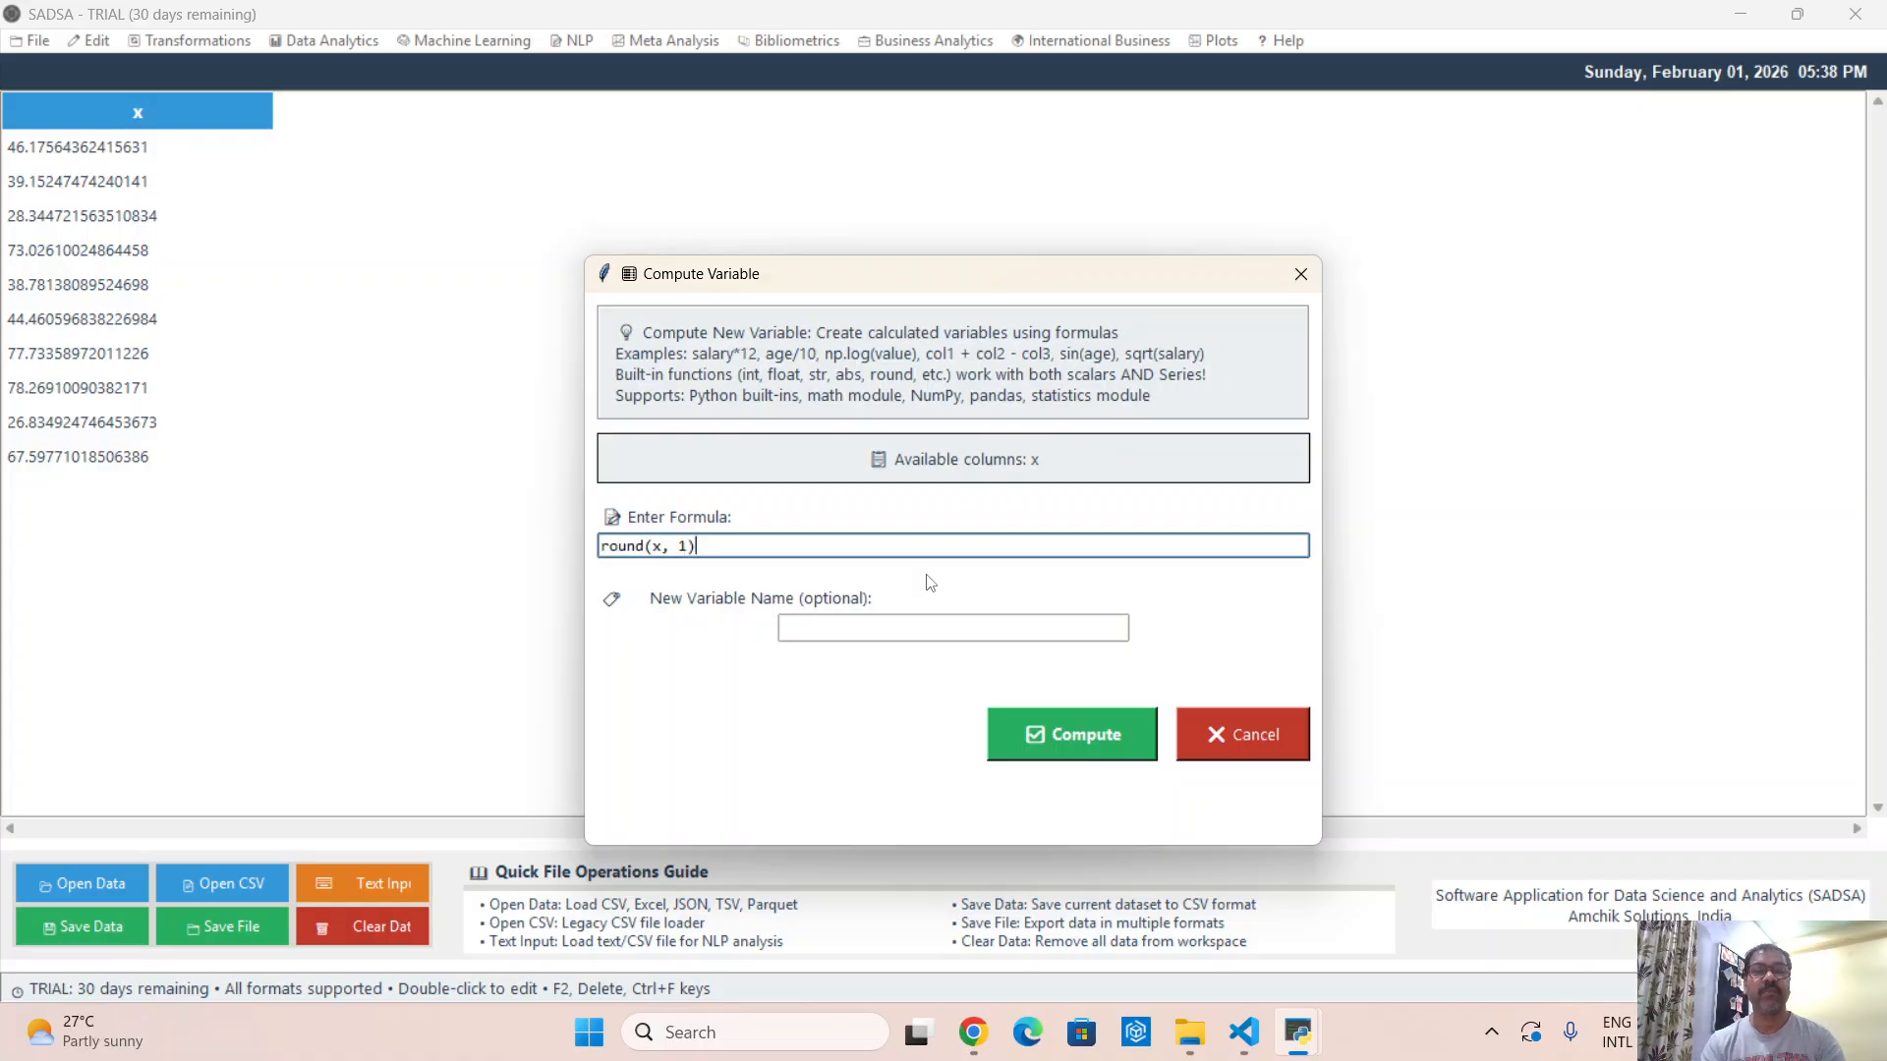
click(1086, 737)
click(537, 201)
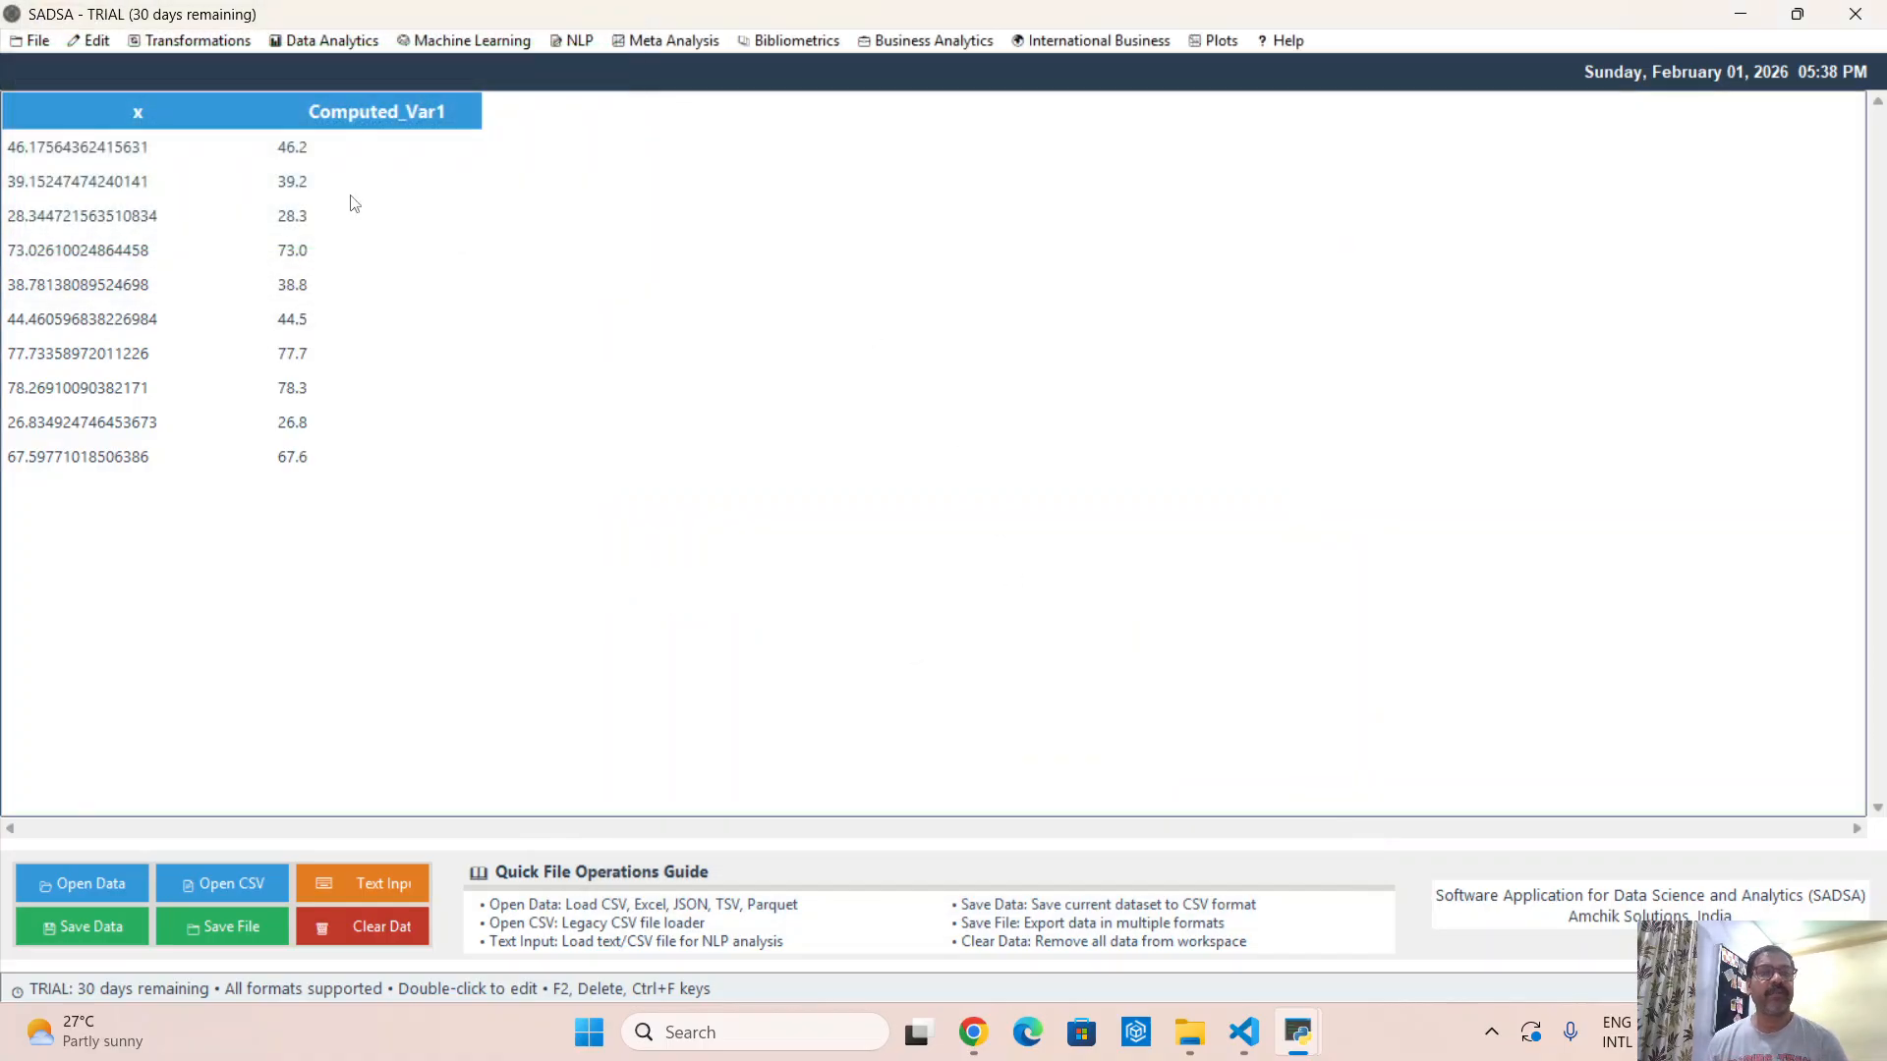
Try to compute another variable with the formula int(x)
click(98, 41)
click(114, 94)
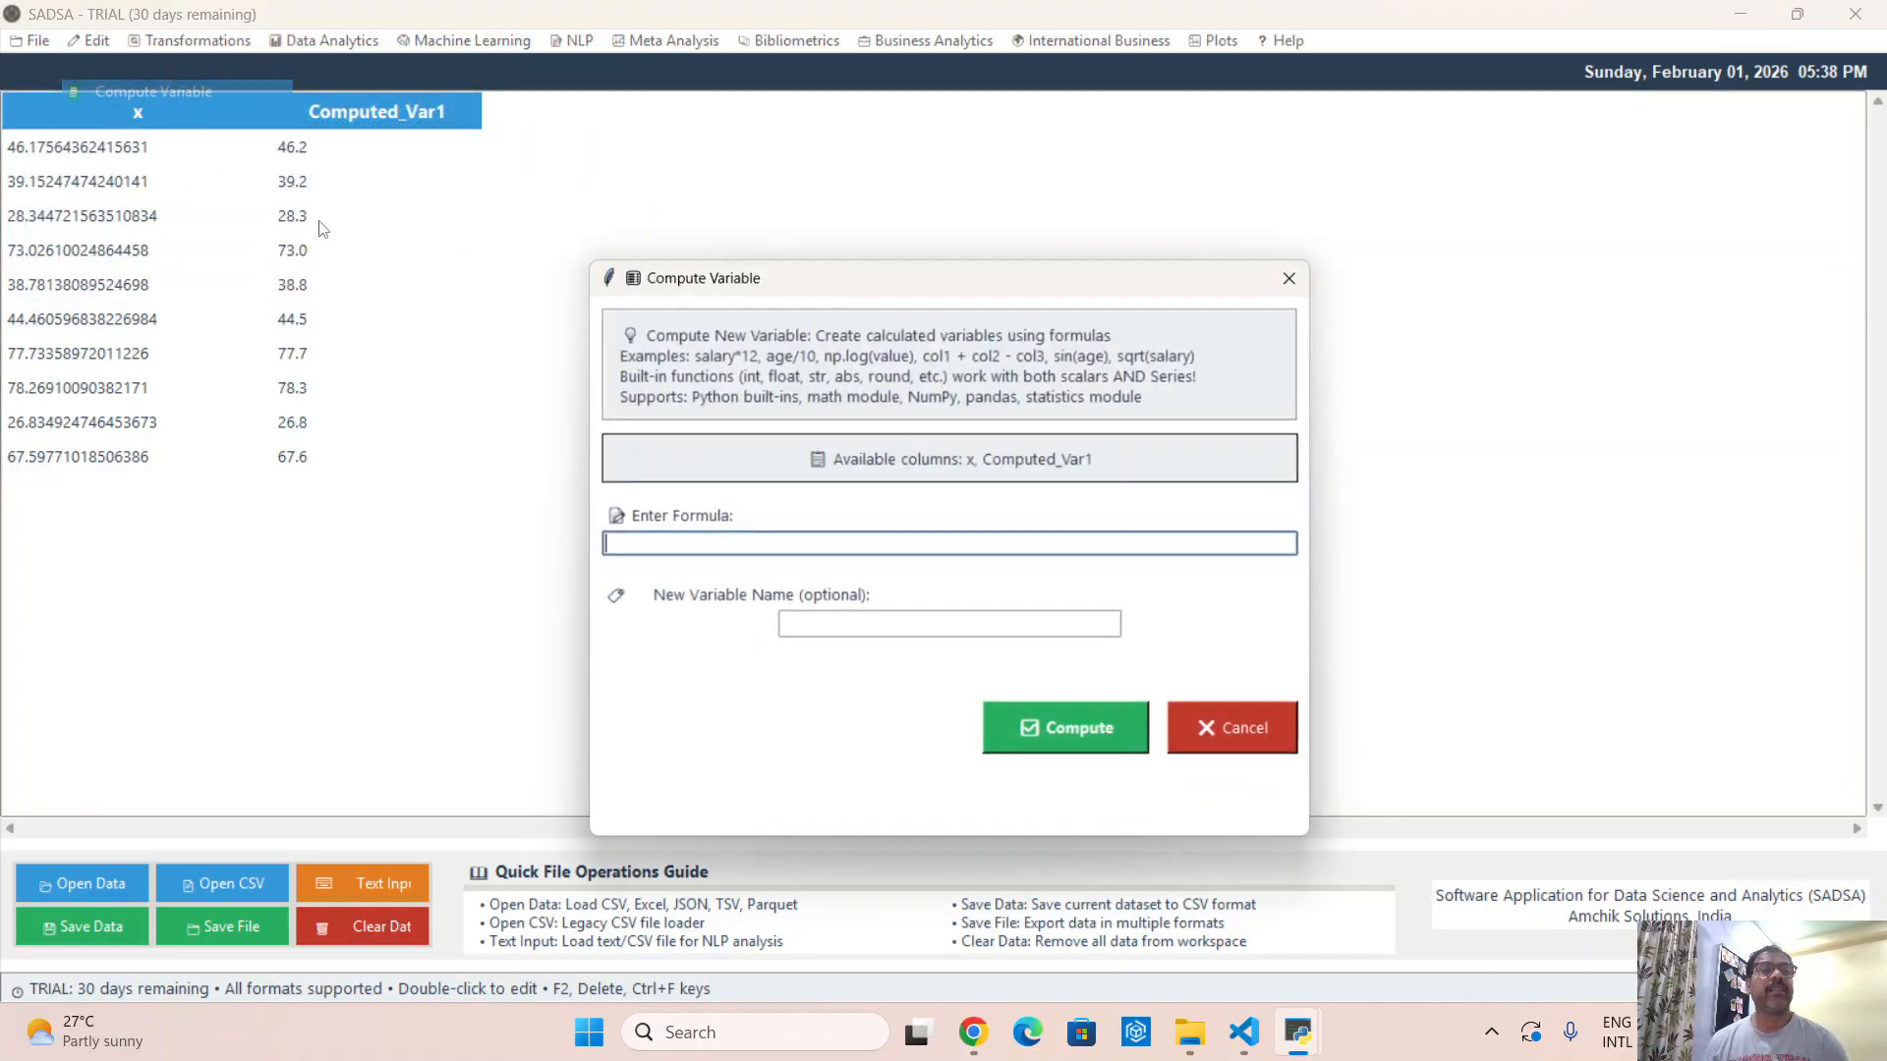
text(int)
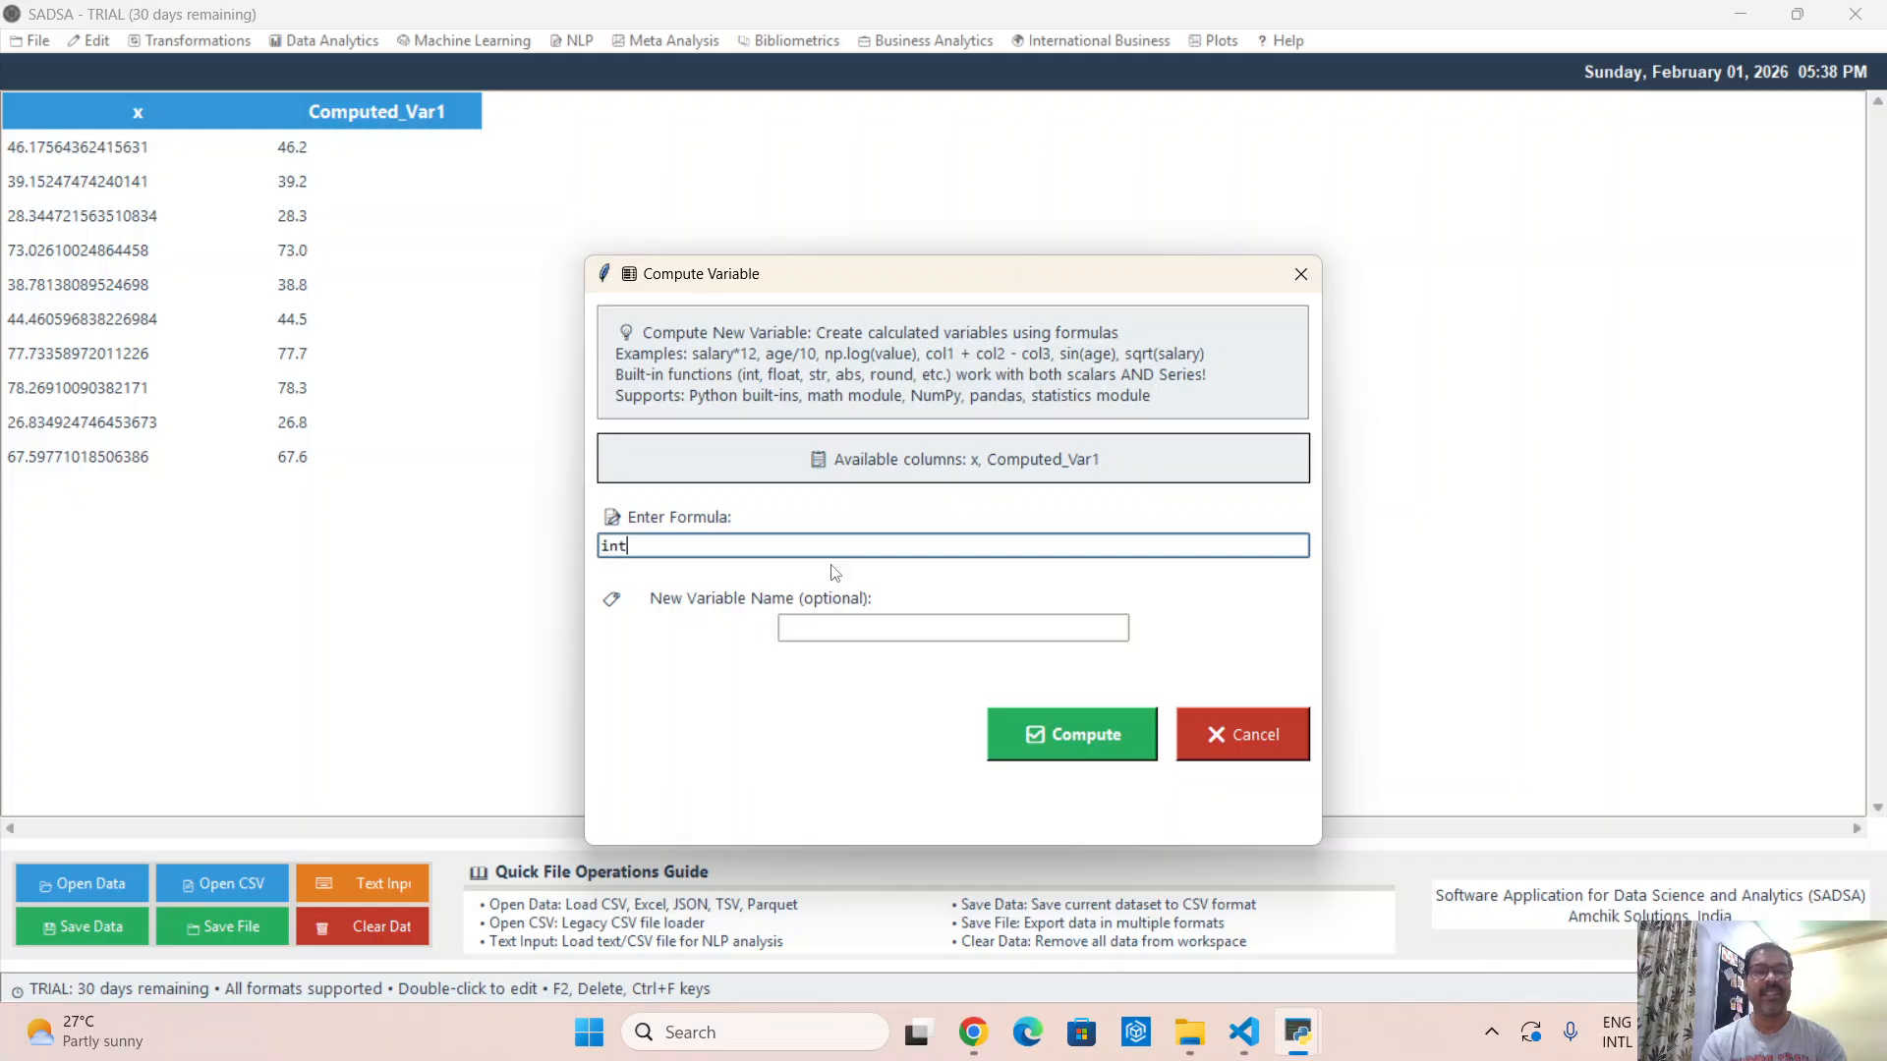
text((x))
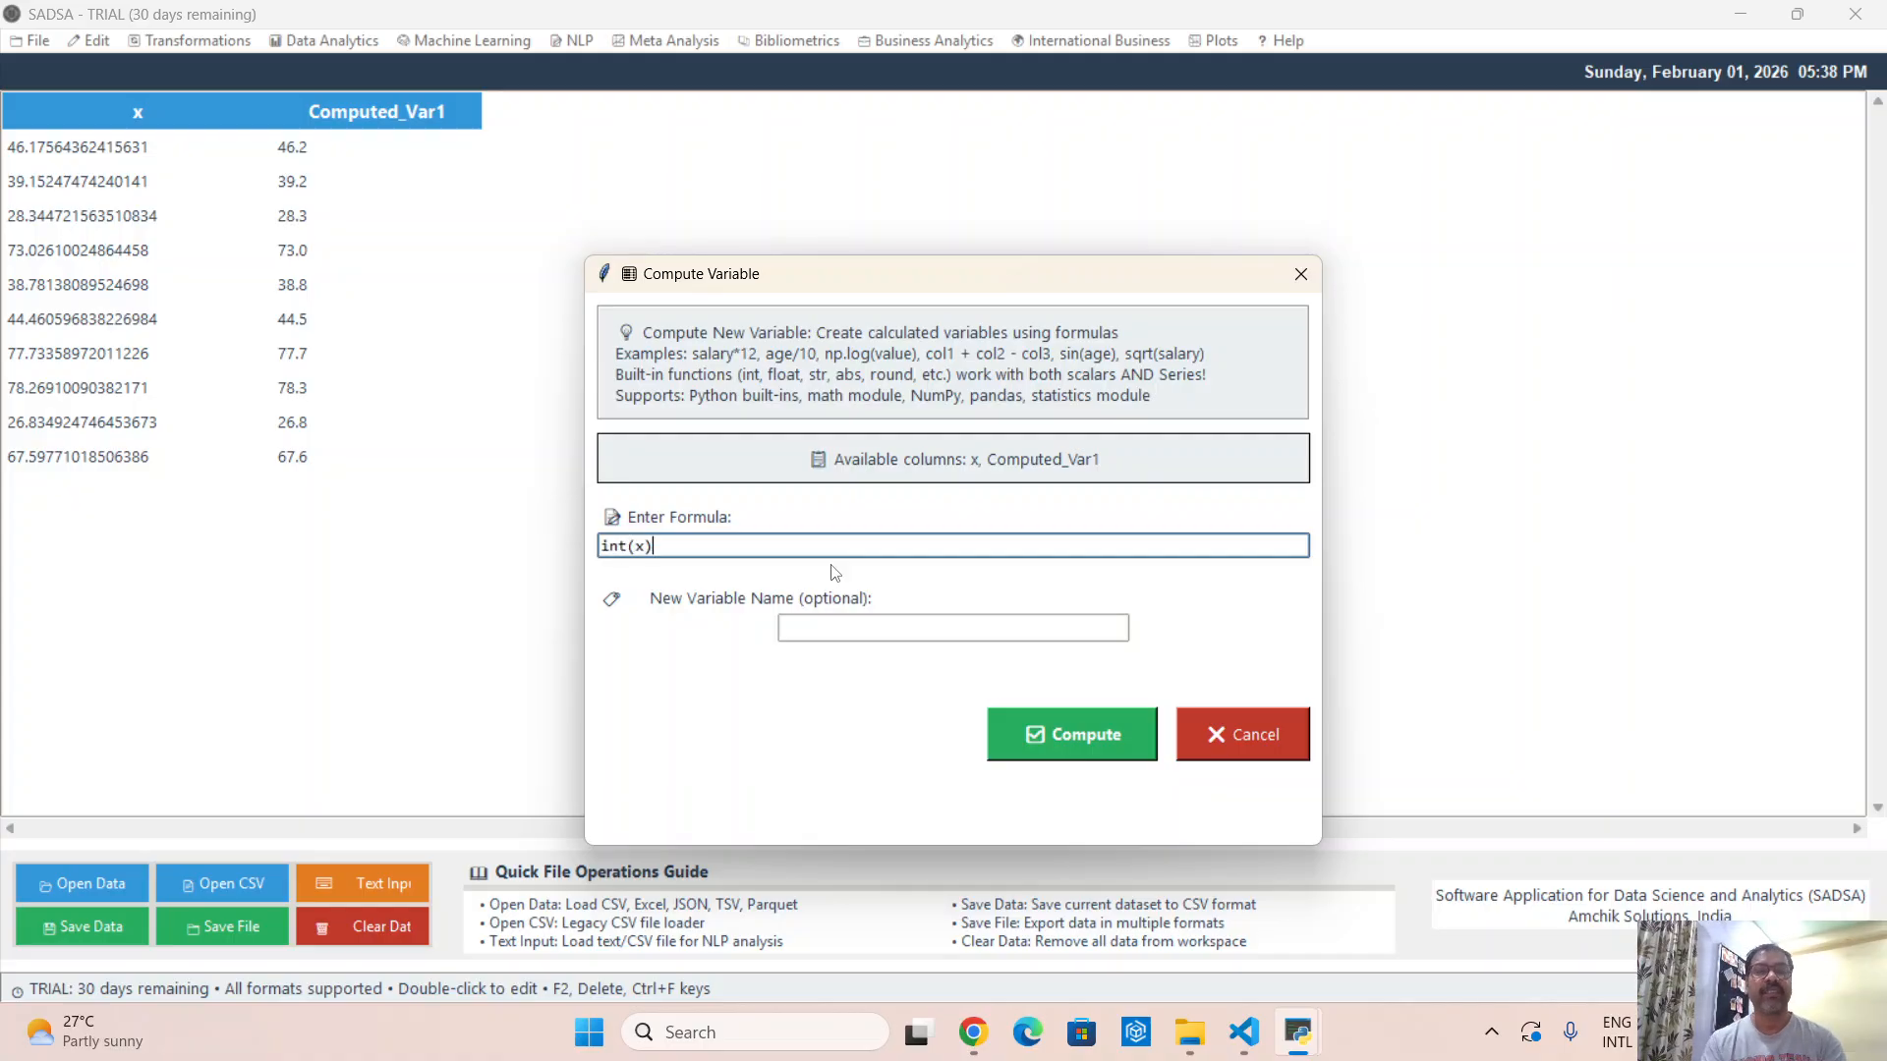
click(1101, 747)
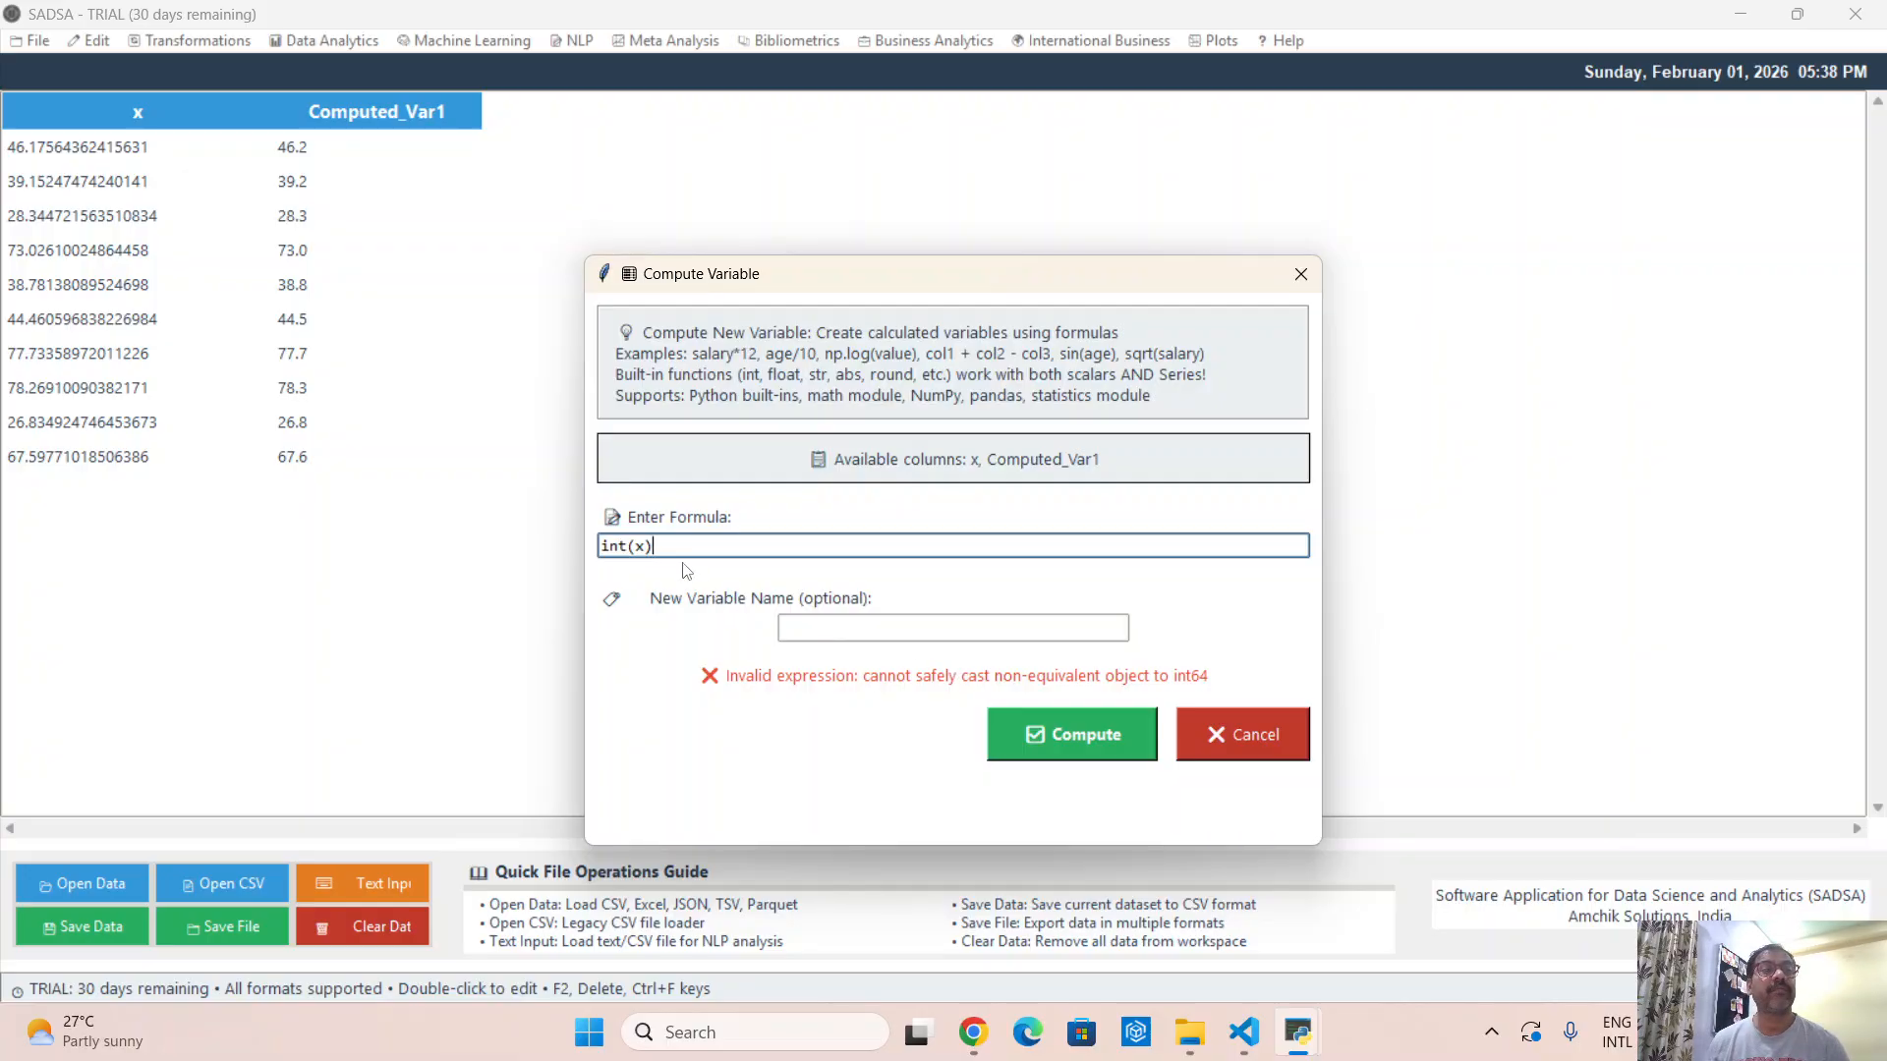
Replace the formula with round(x), compute the new variable and dismiss the confirmation
drag(672, 546, 463, 554)
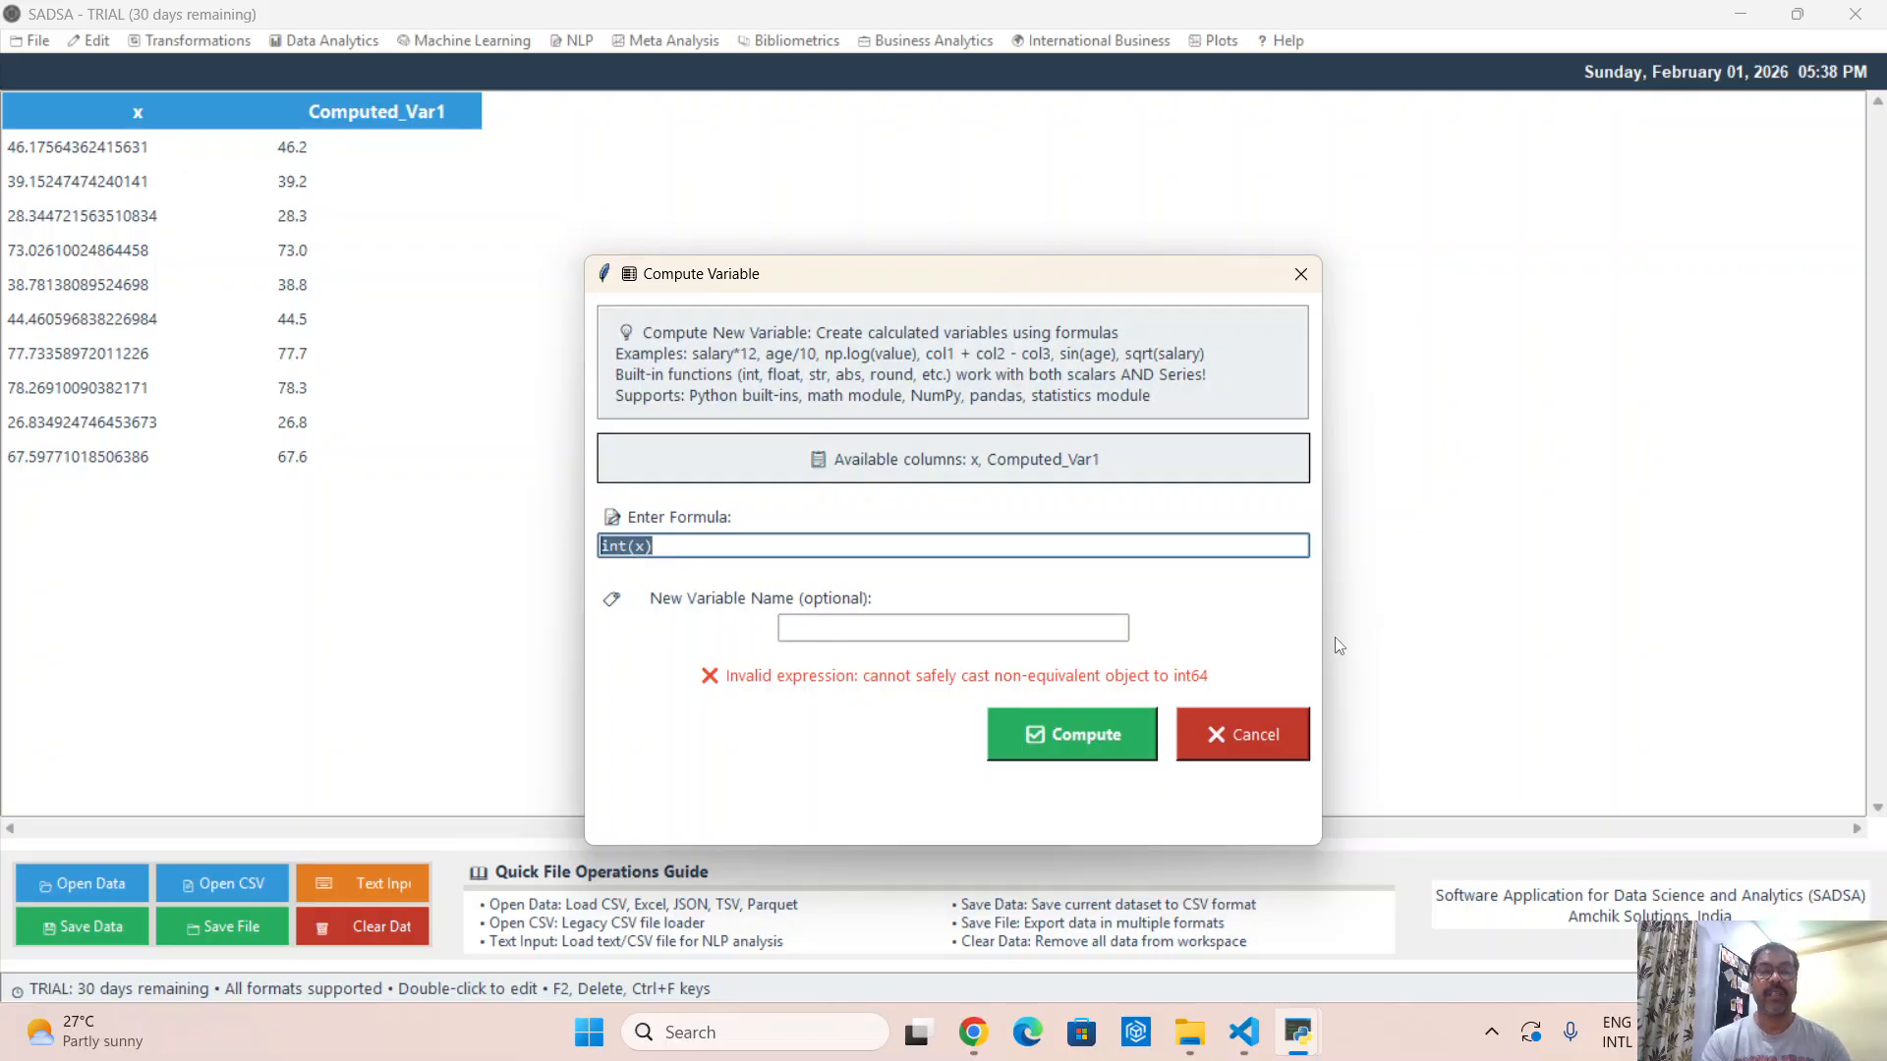
text(round(x))
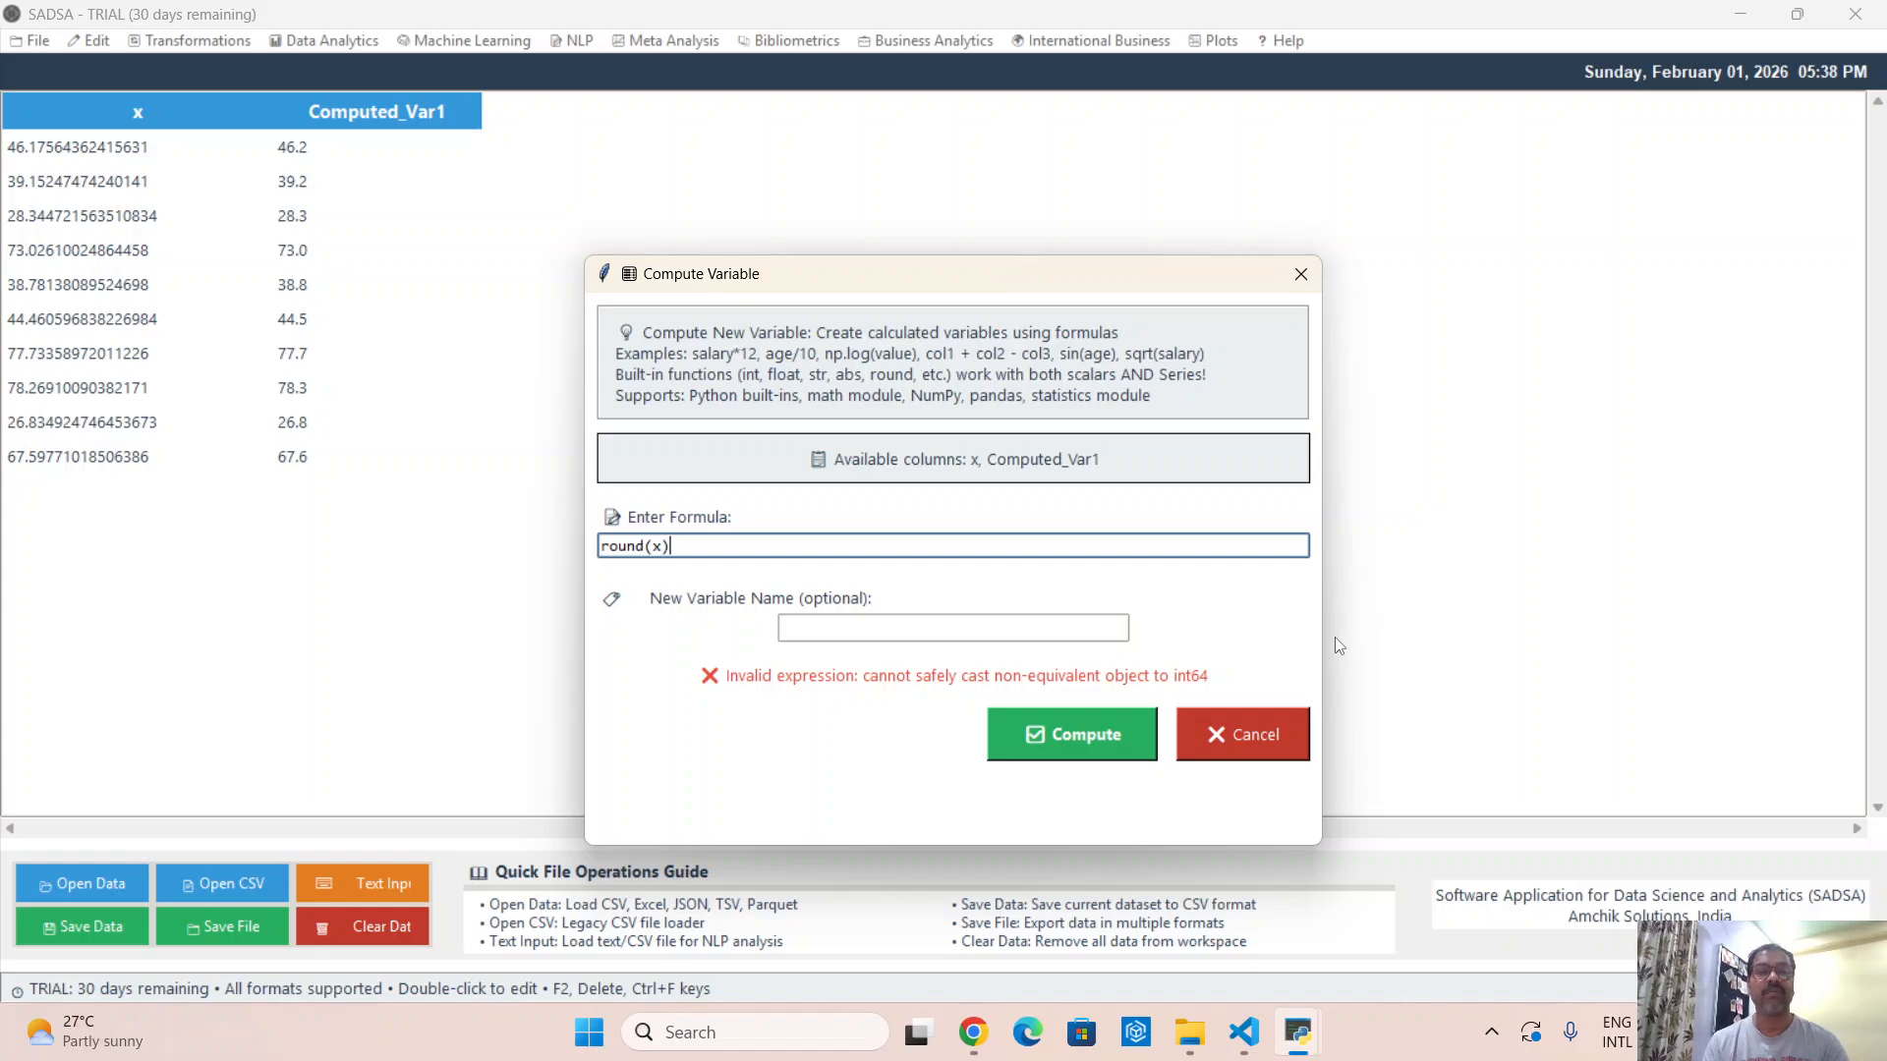
click(1086, 749)
click(556, 209)
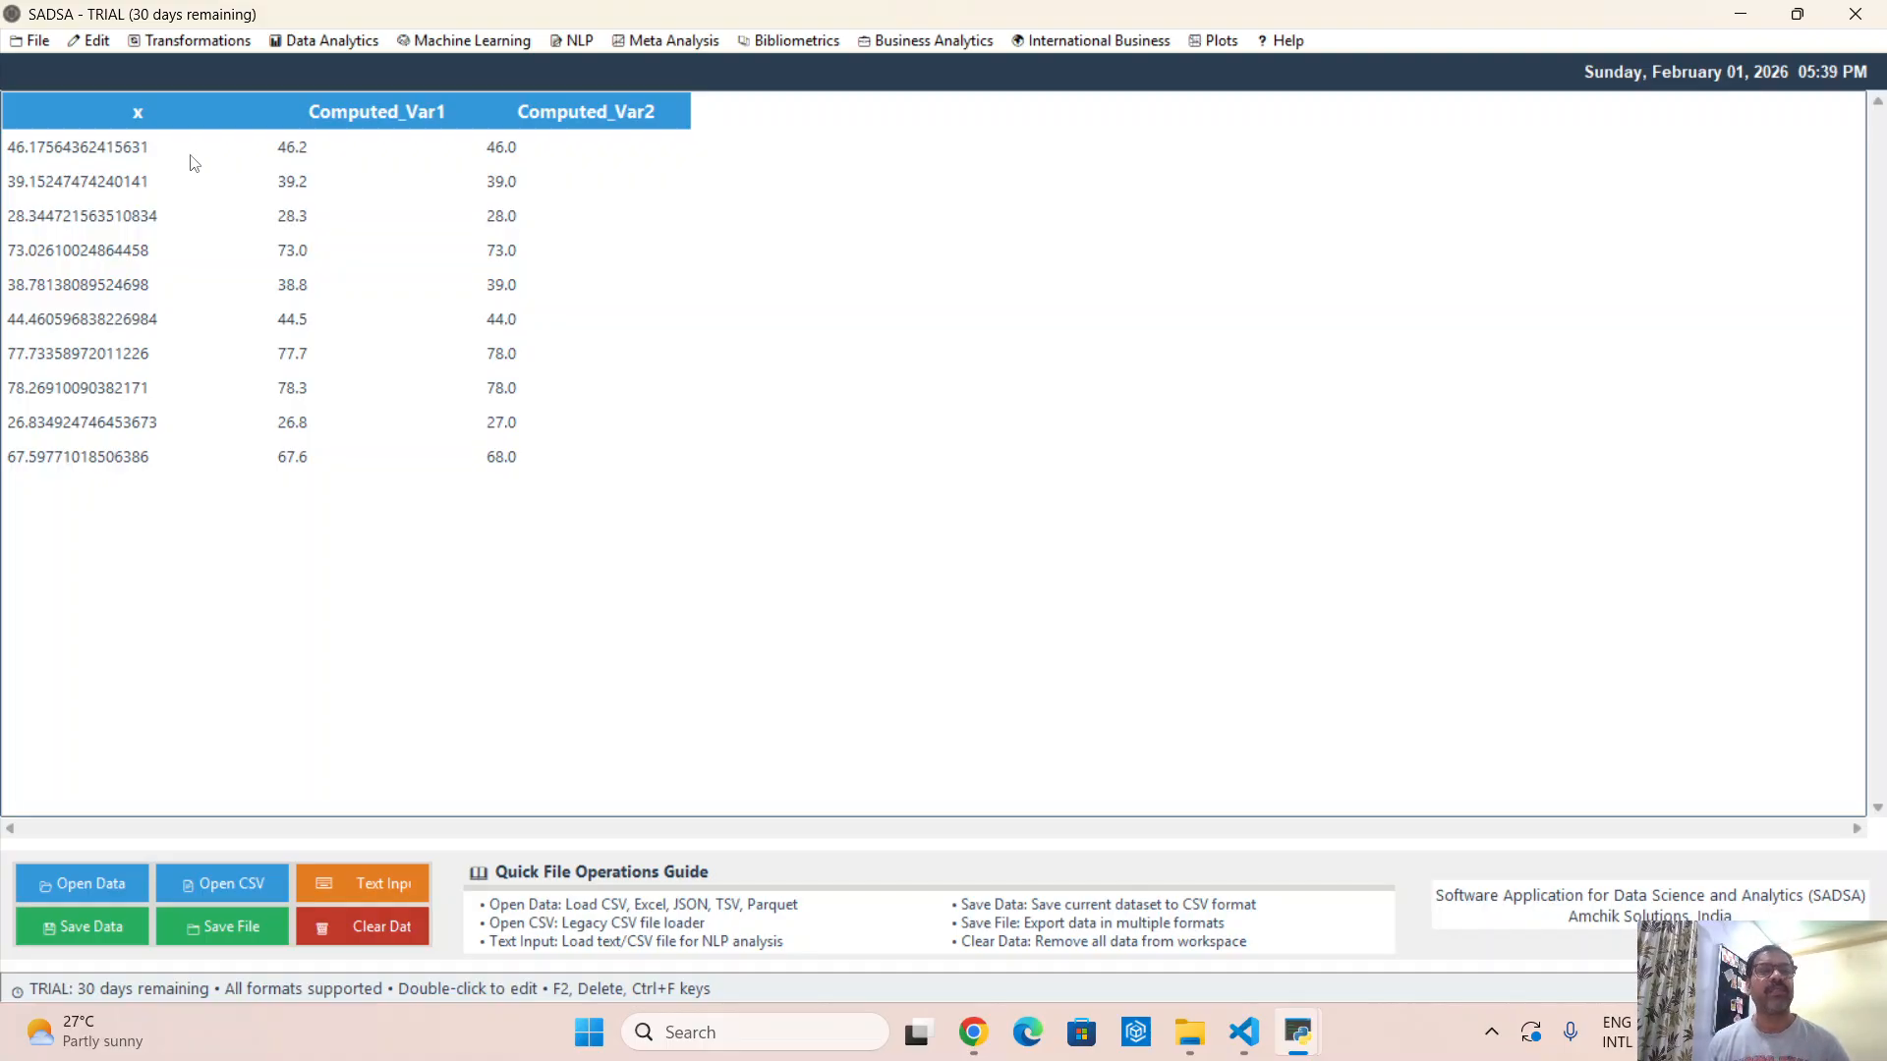
Start another computed variable and enter x * 0.5 as the beginning of its formula
click(102, 42)
click(128, 93)
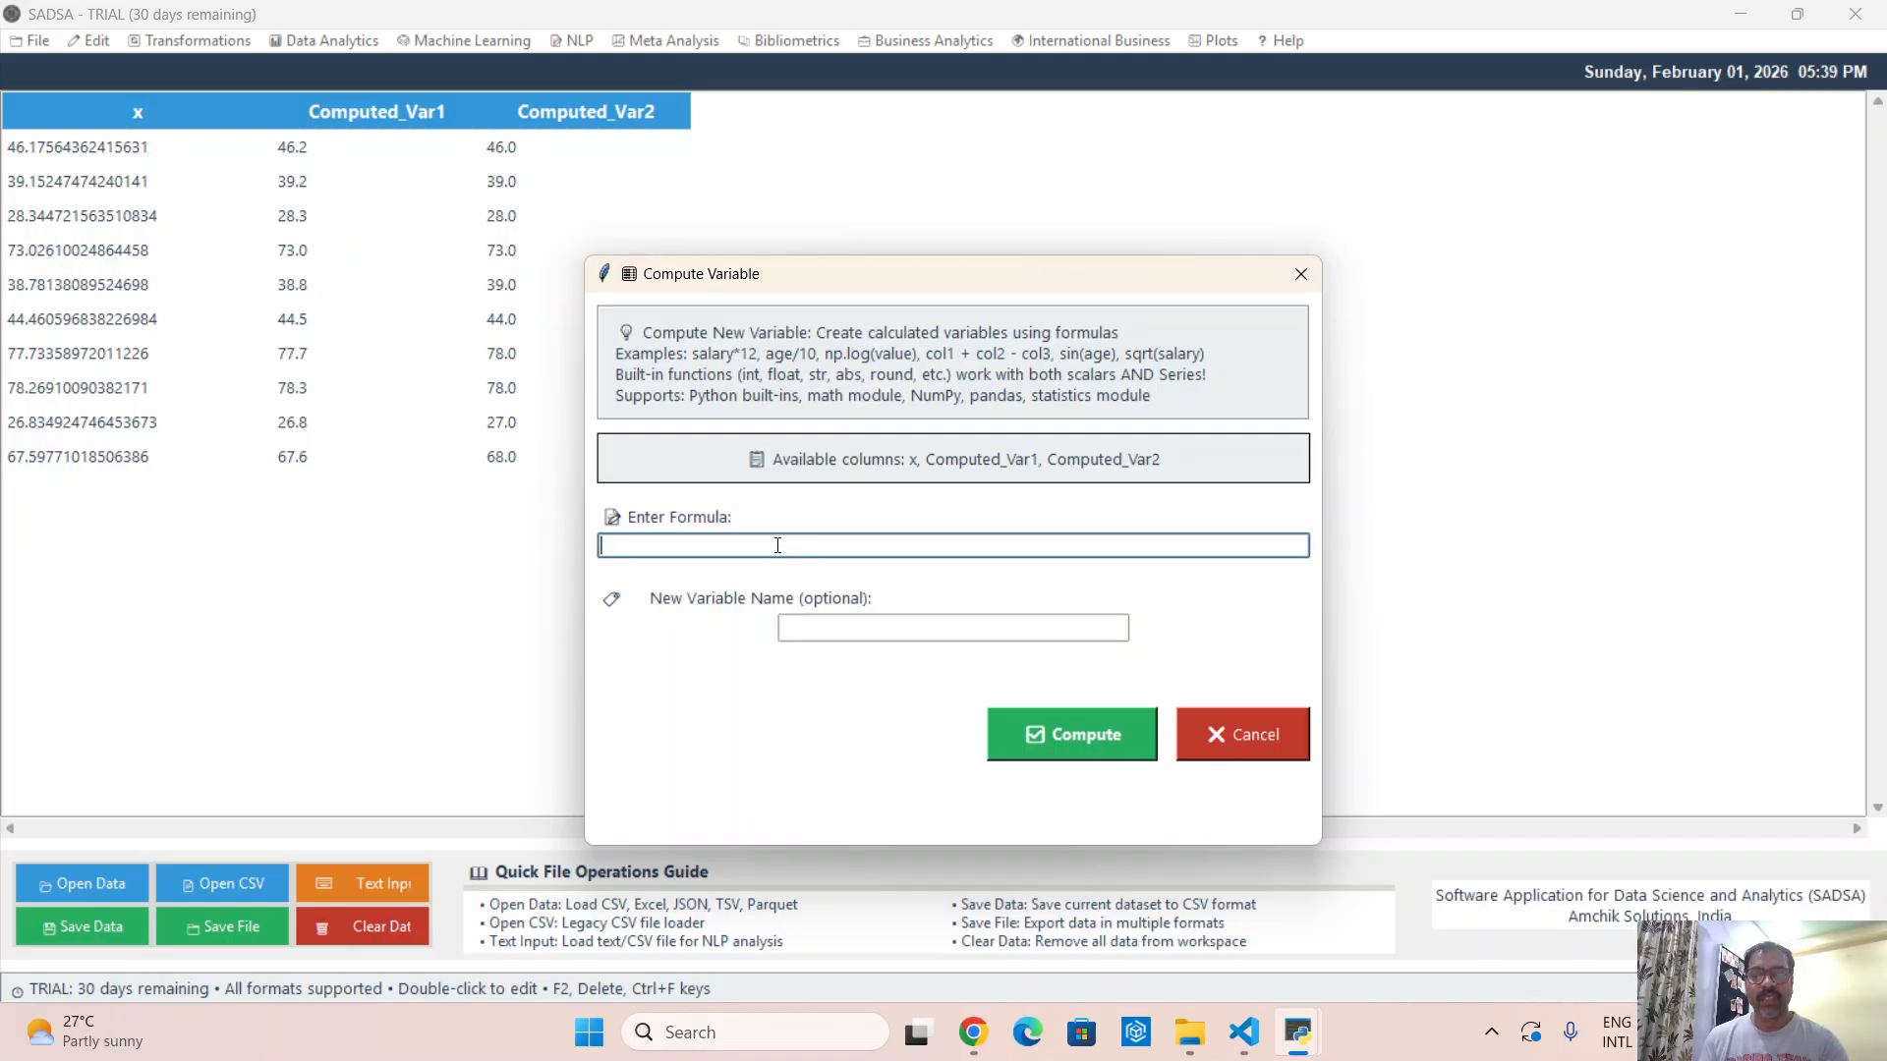
text(x)
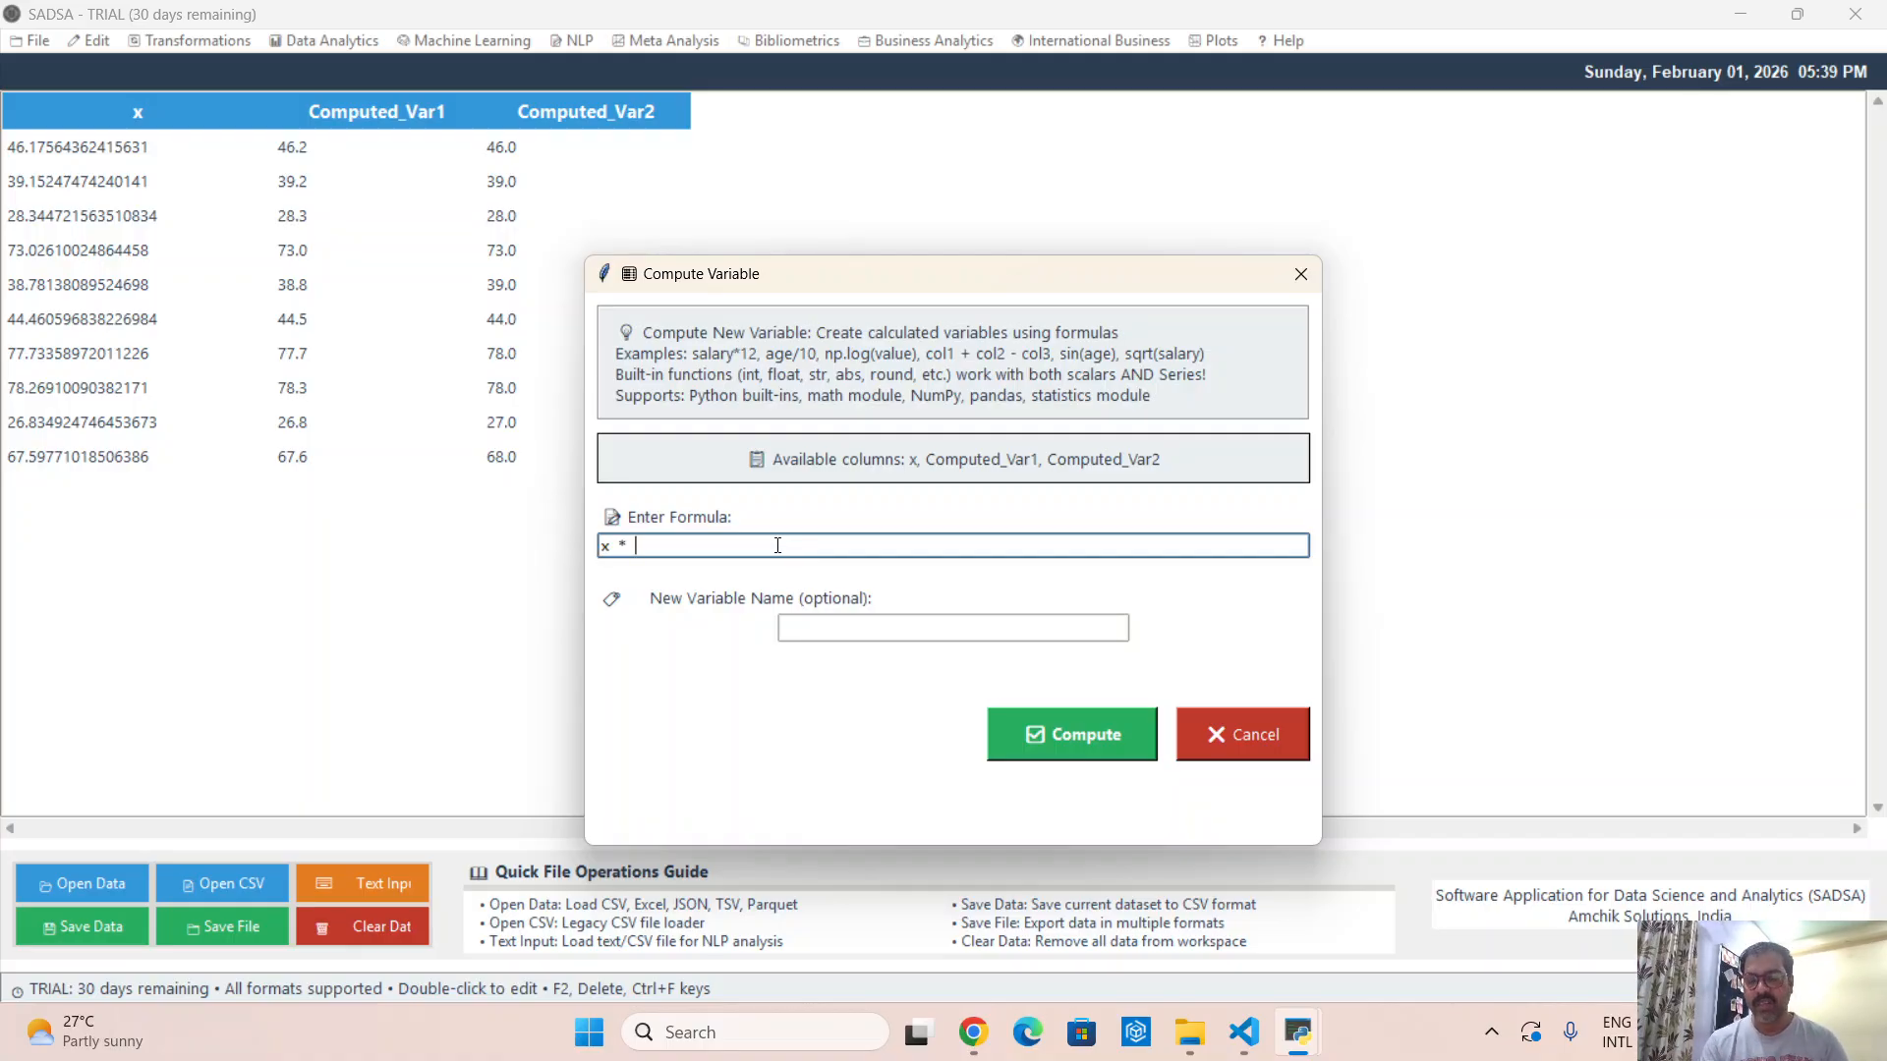
text( * 1.5)
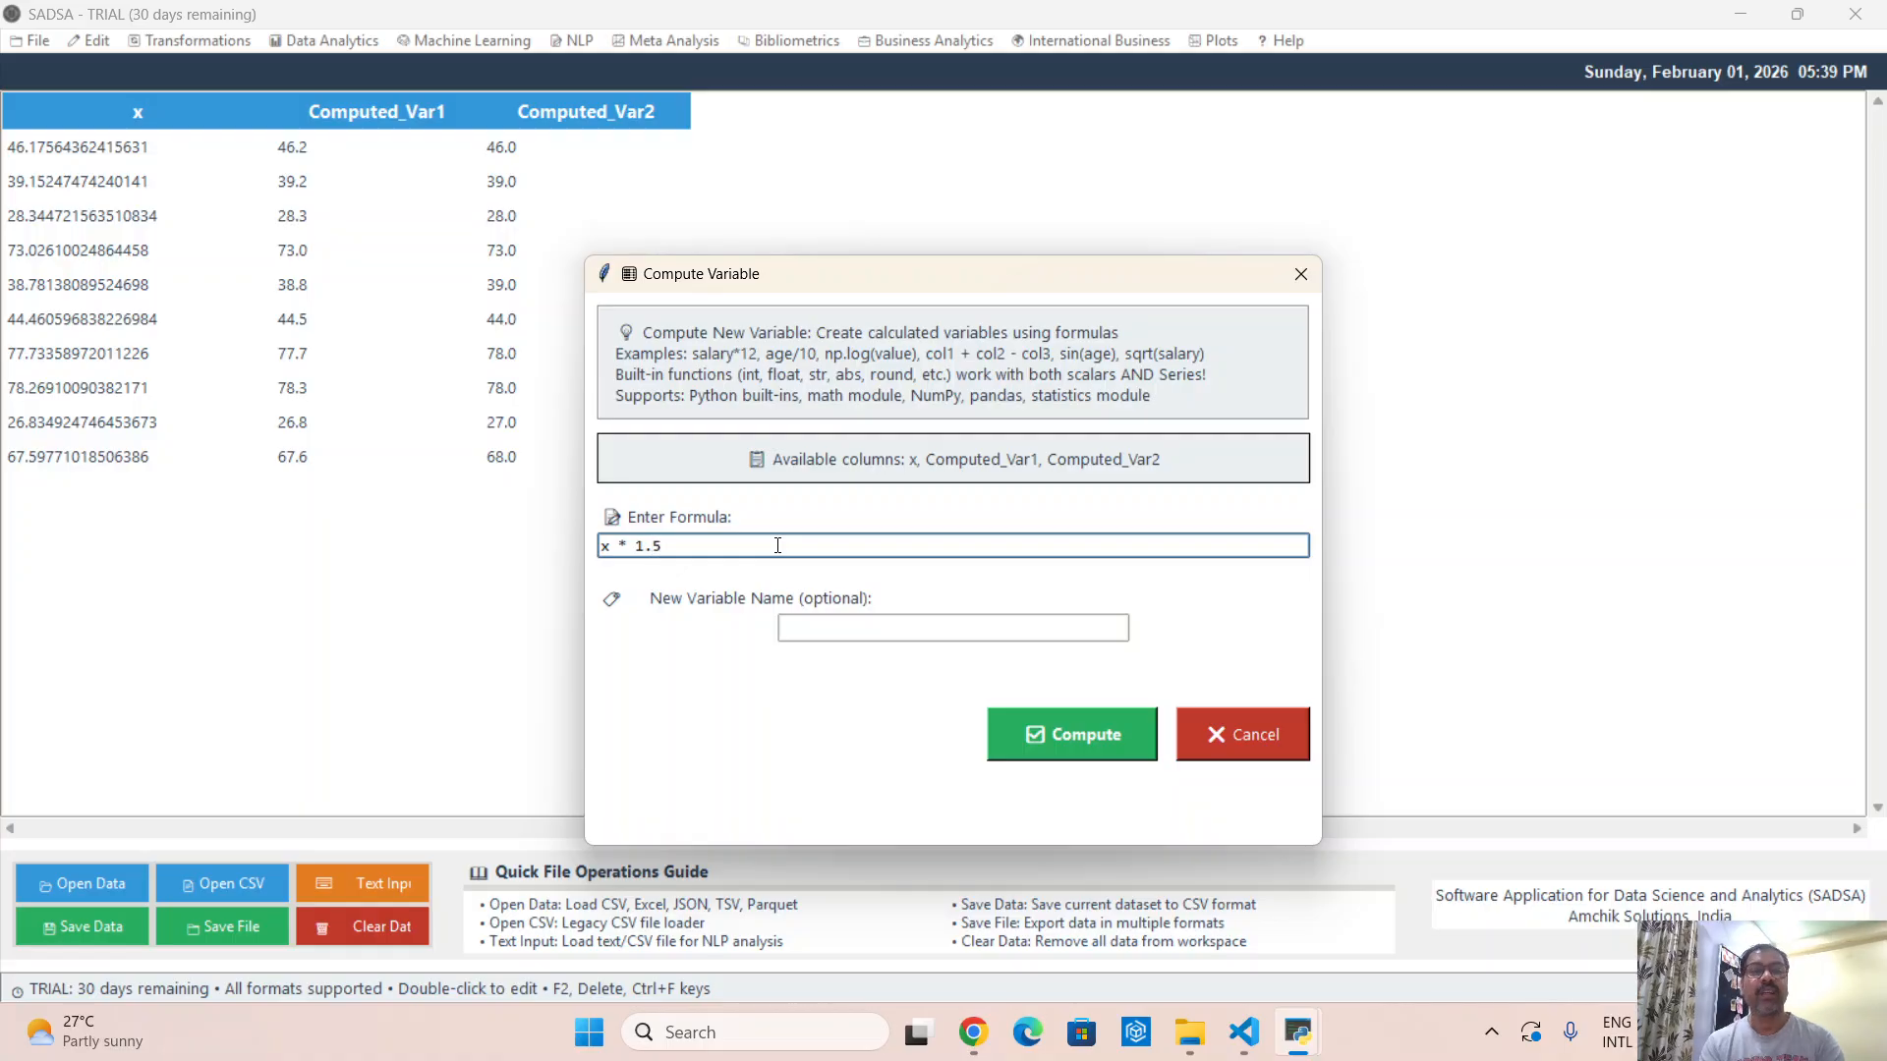
key(BackSpace)
key(BackSpace)
key(BackSpace)
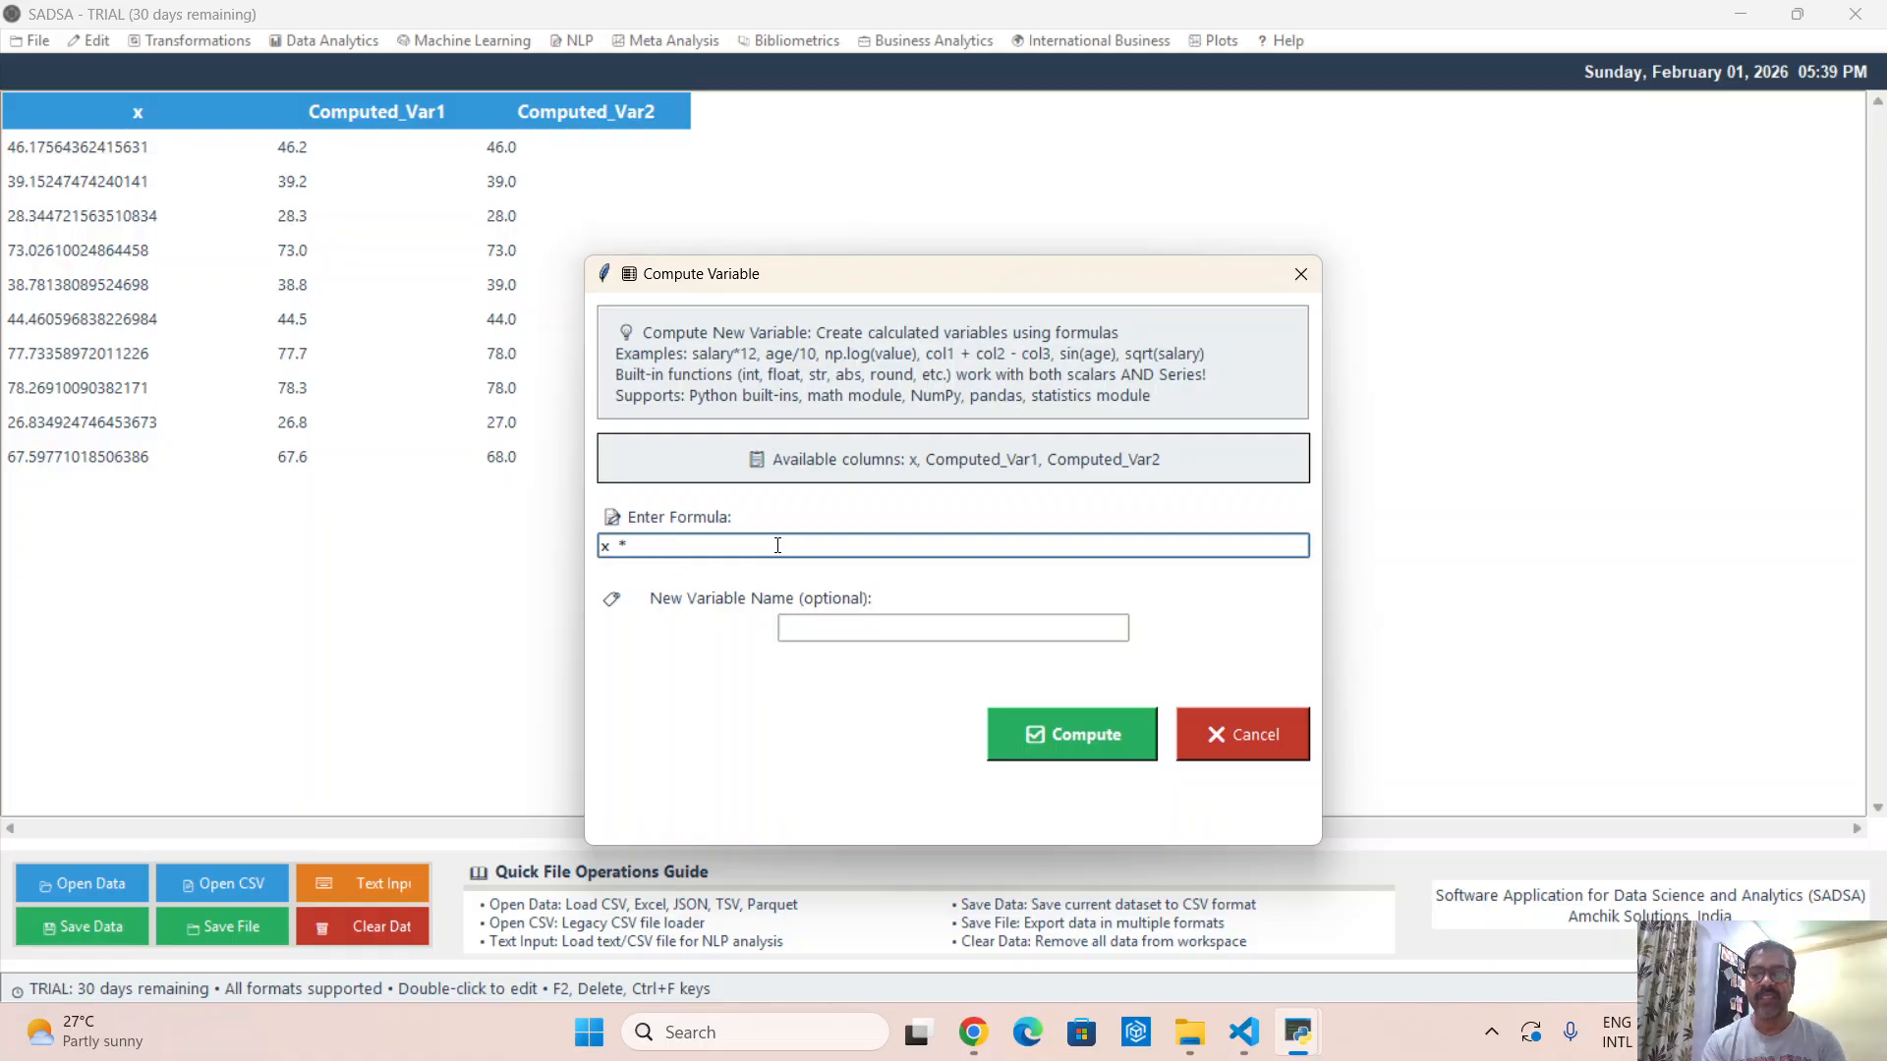
text(0.5)
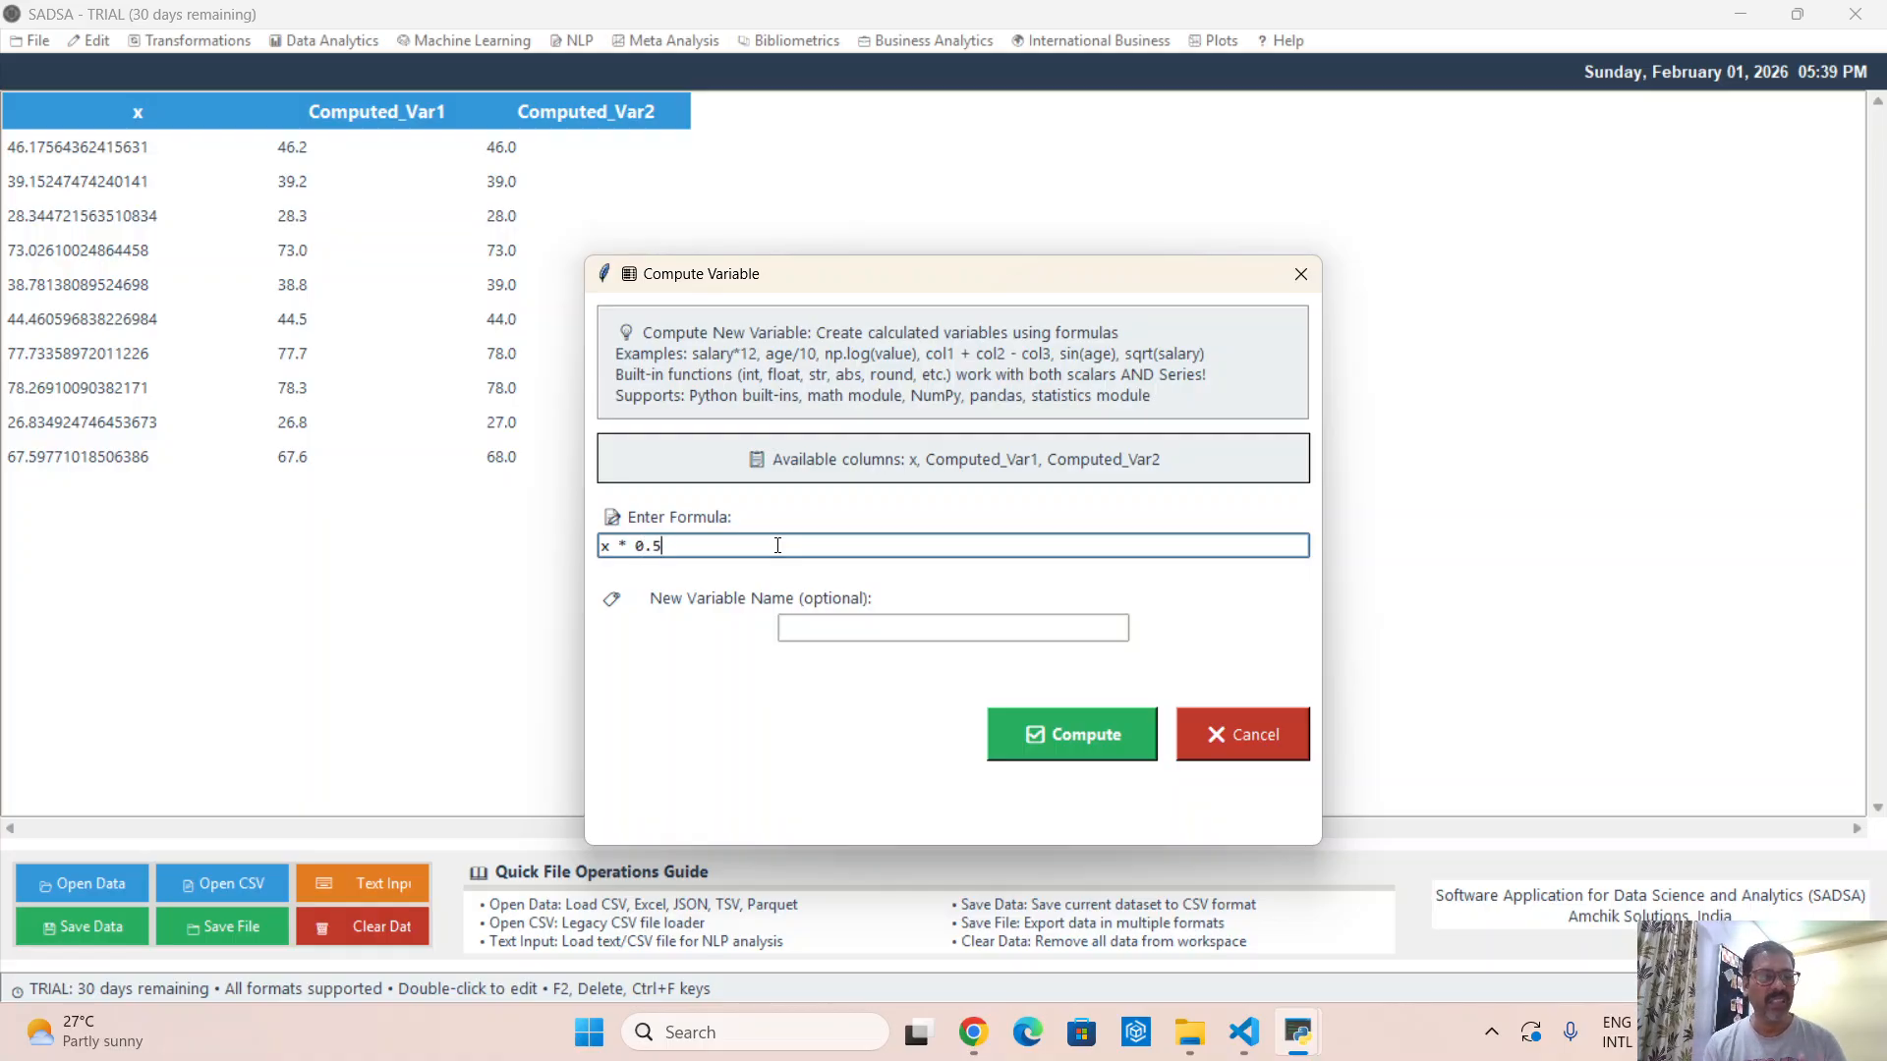
Complete the formula as x * 0.5 + sin(x), compute the variable and dismiss the confirmation
text( + ()
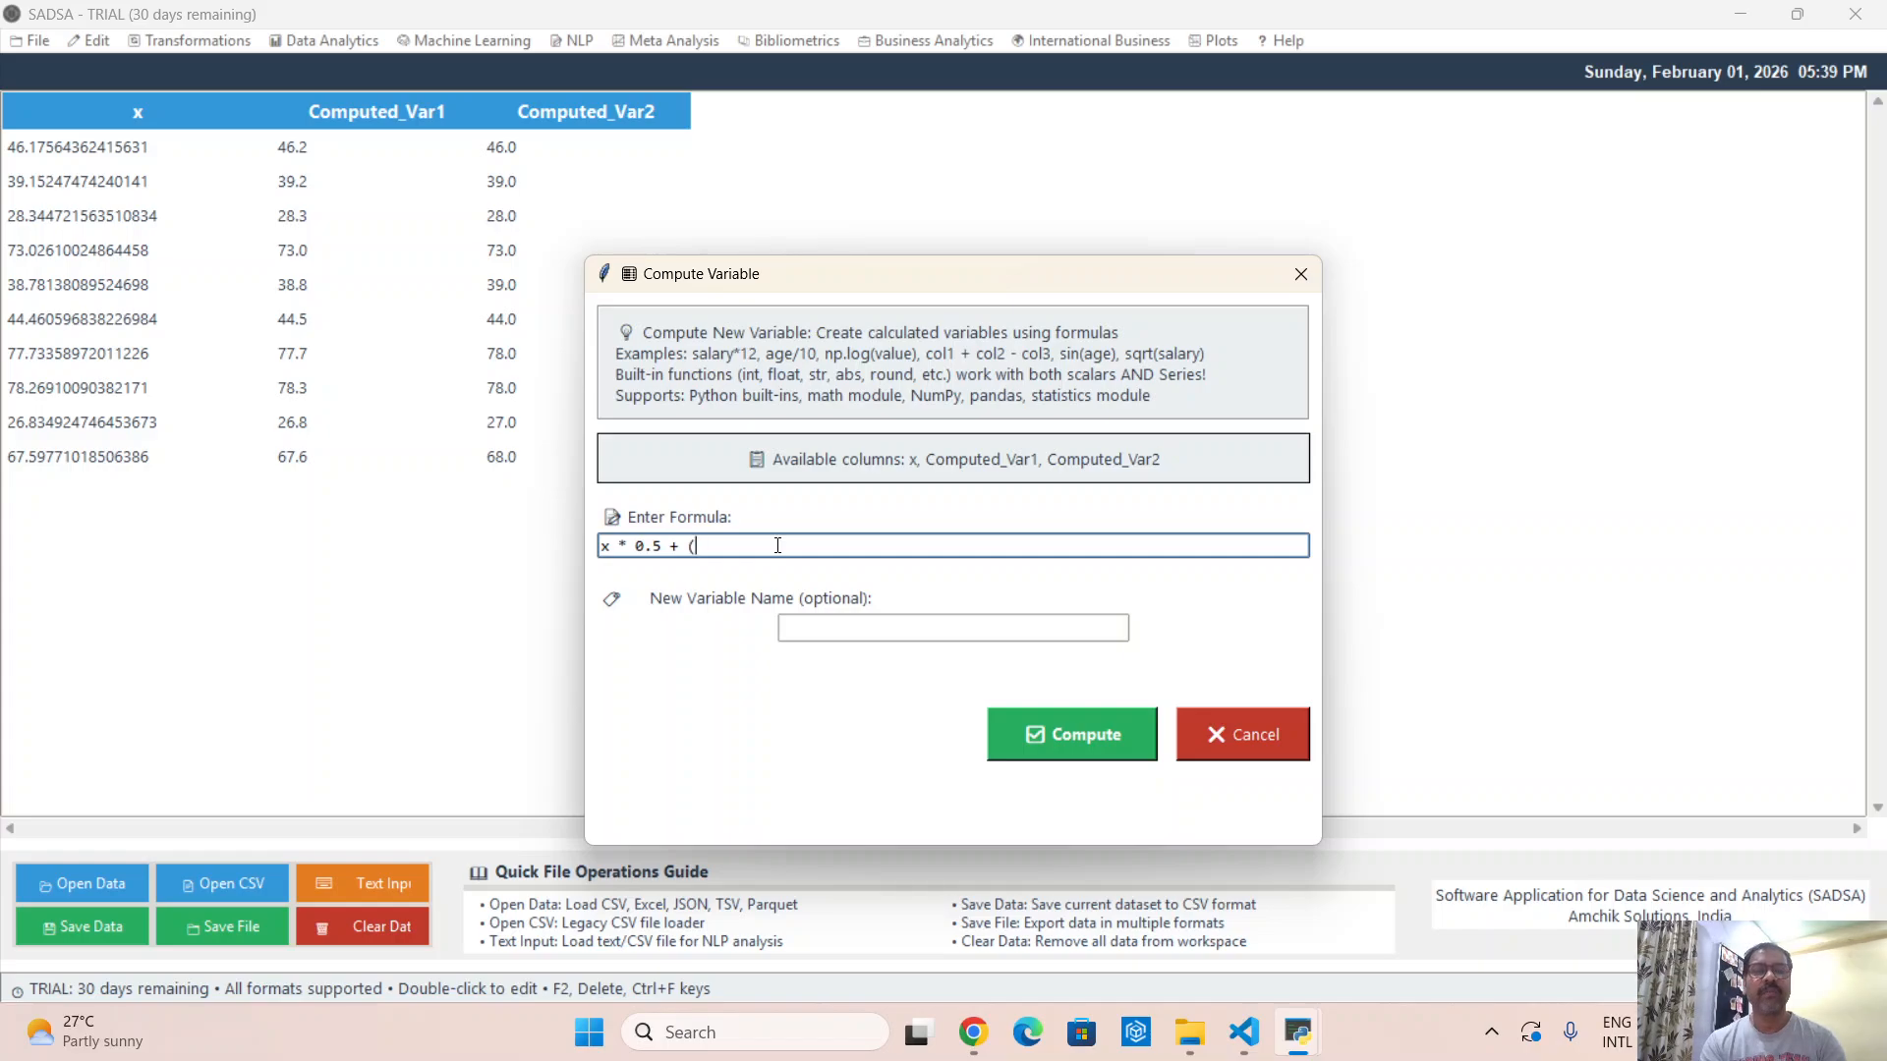
text(abs)
key(BackSpace)
key(BackSpace)
key(BackSpace)
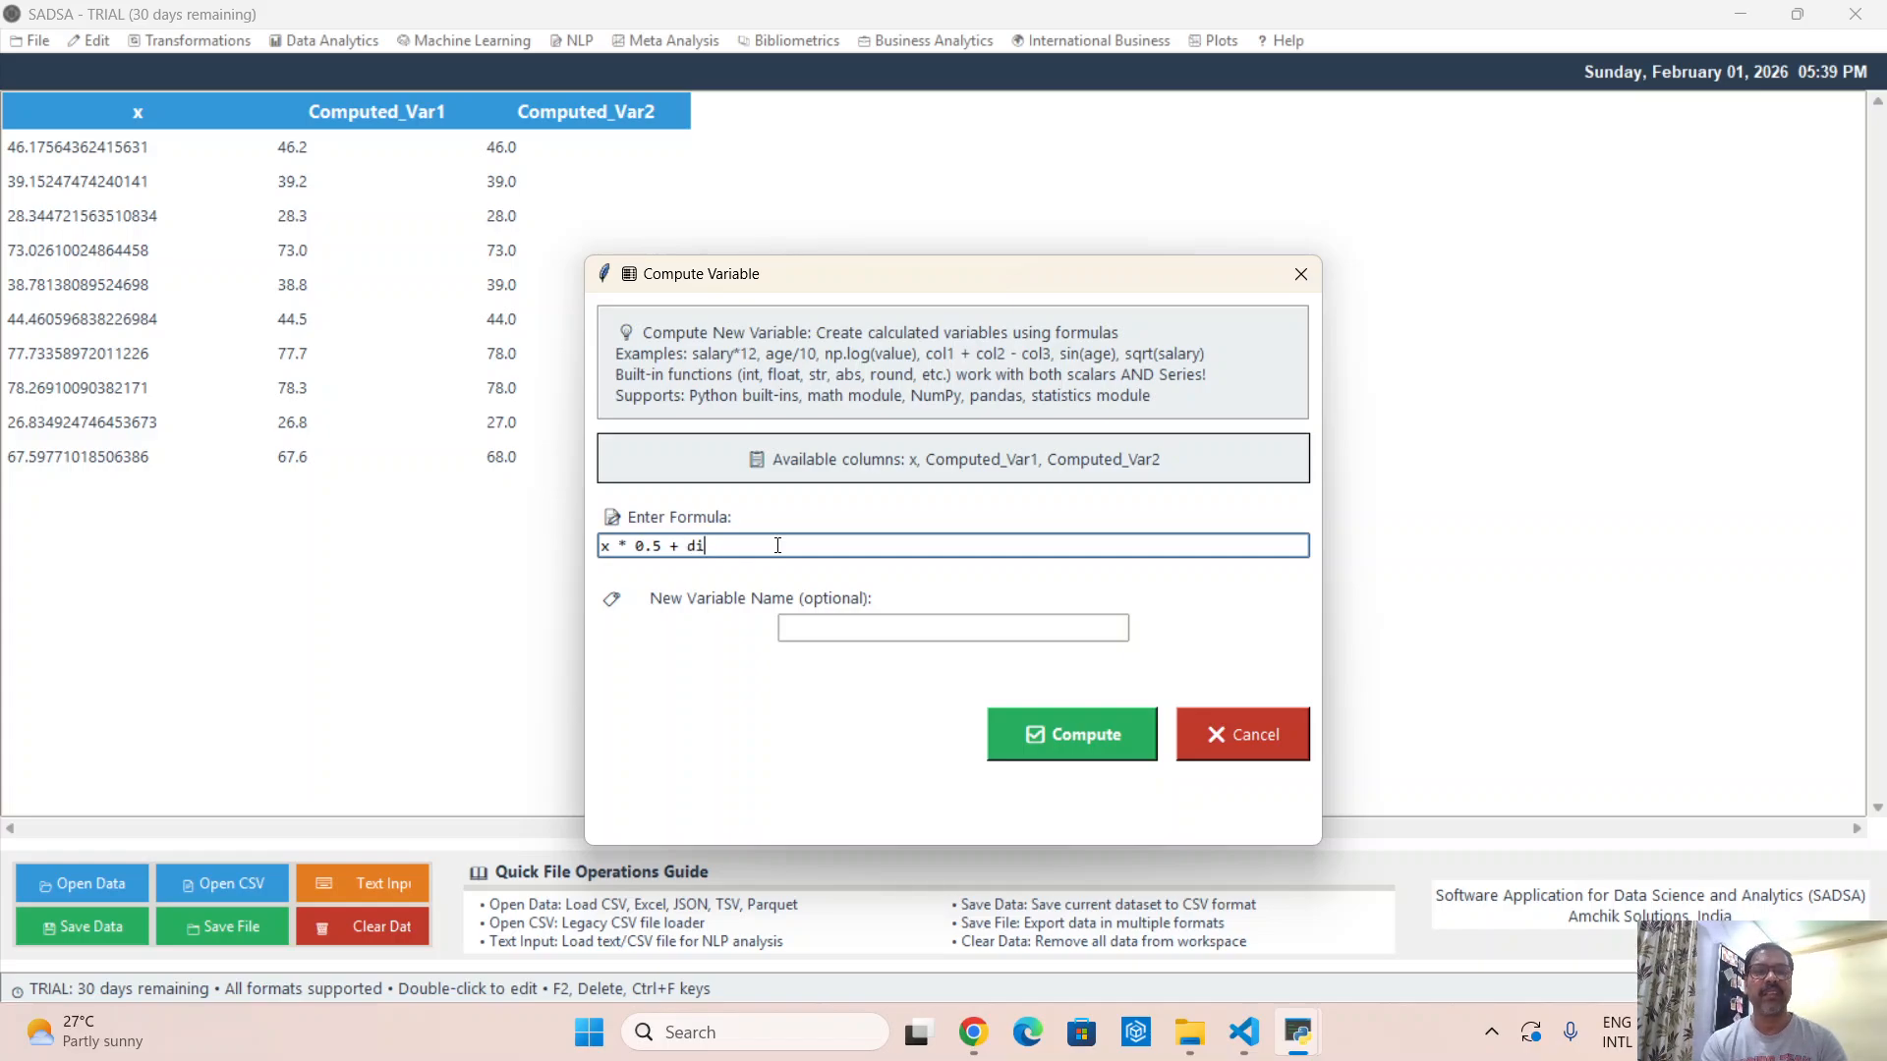
text(sin()
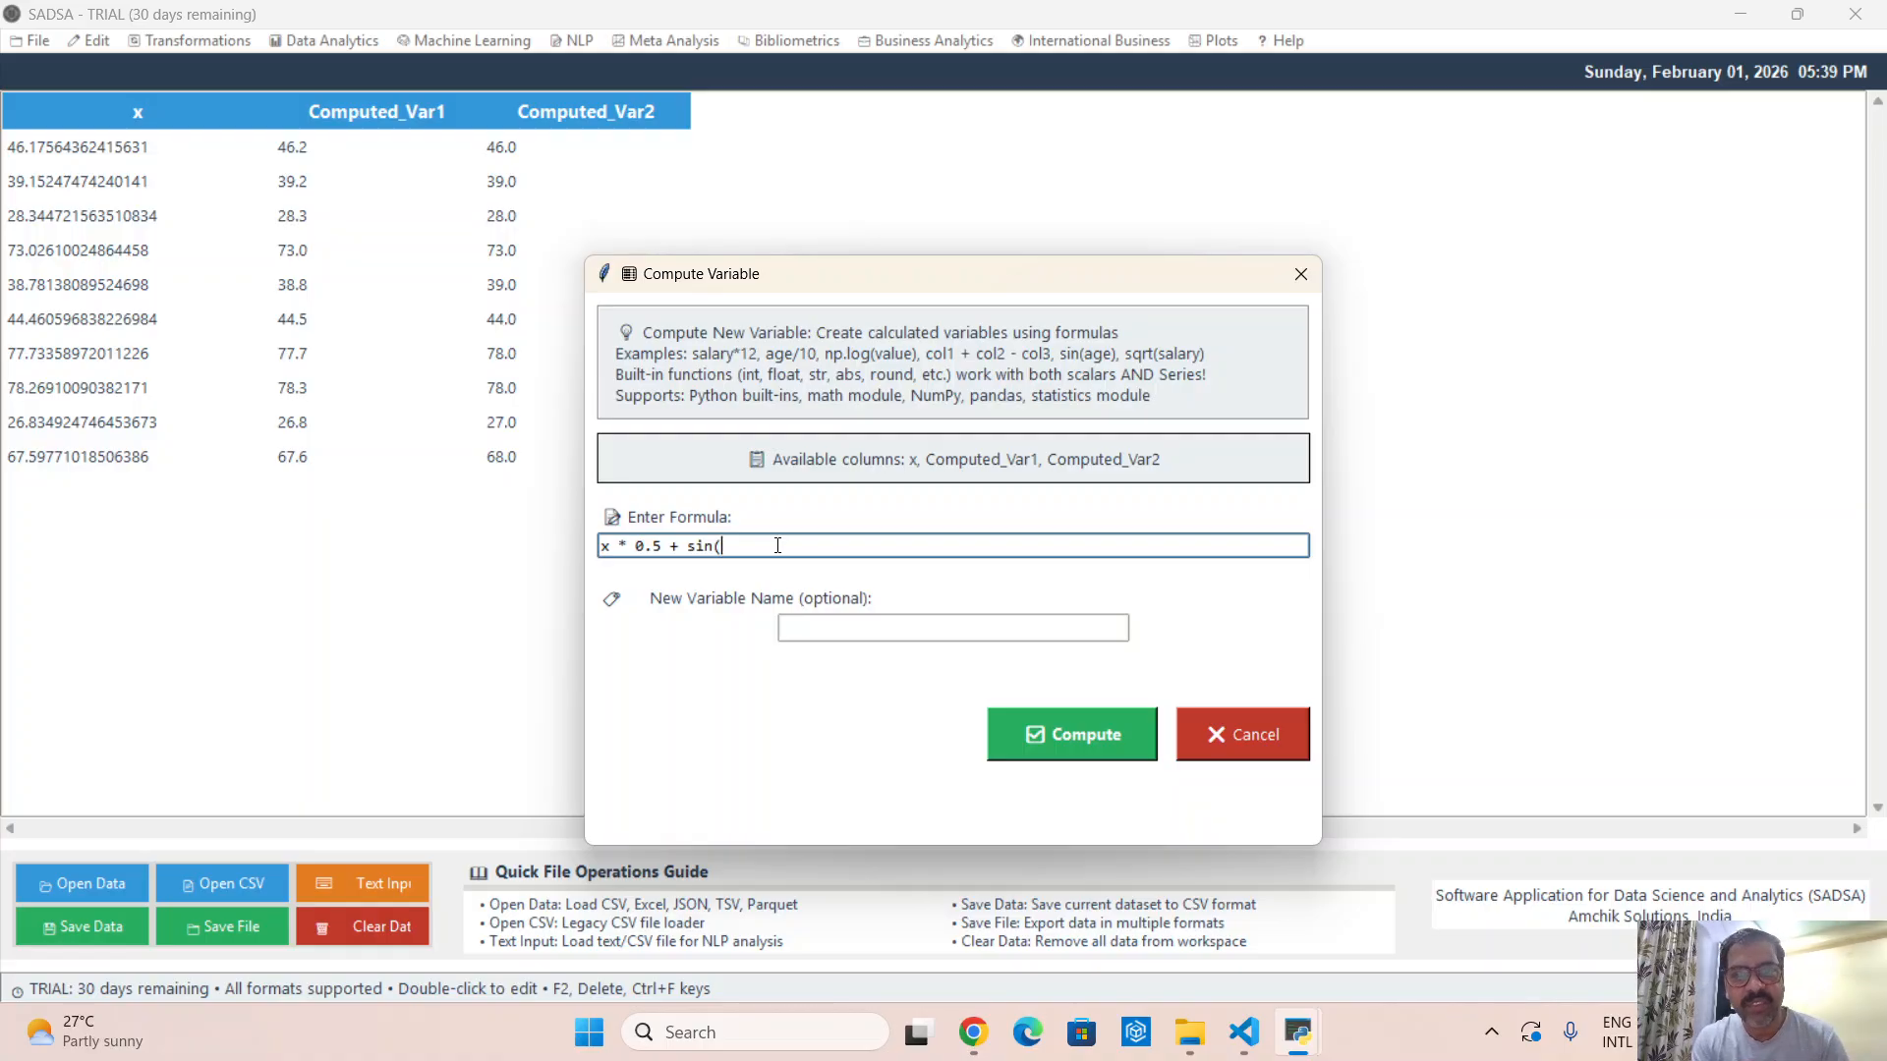
text(x))
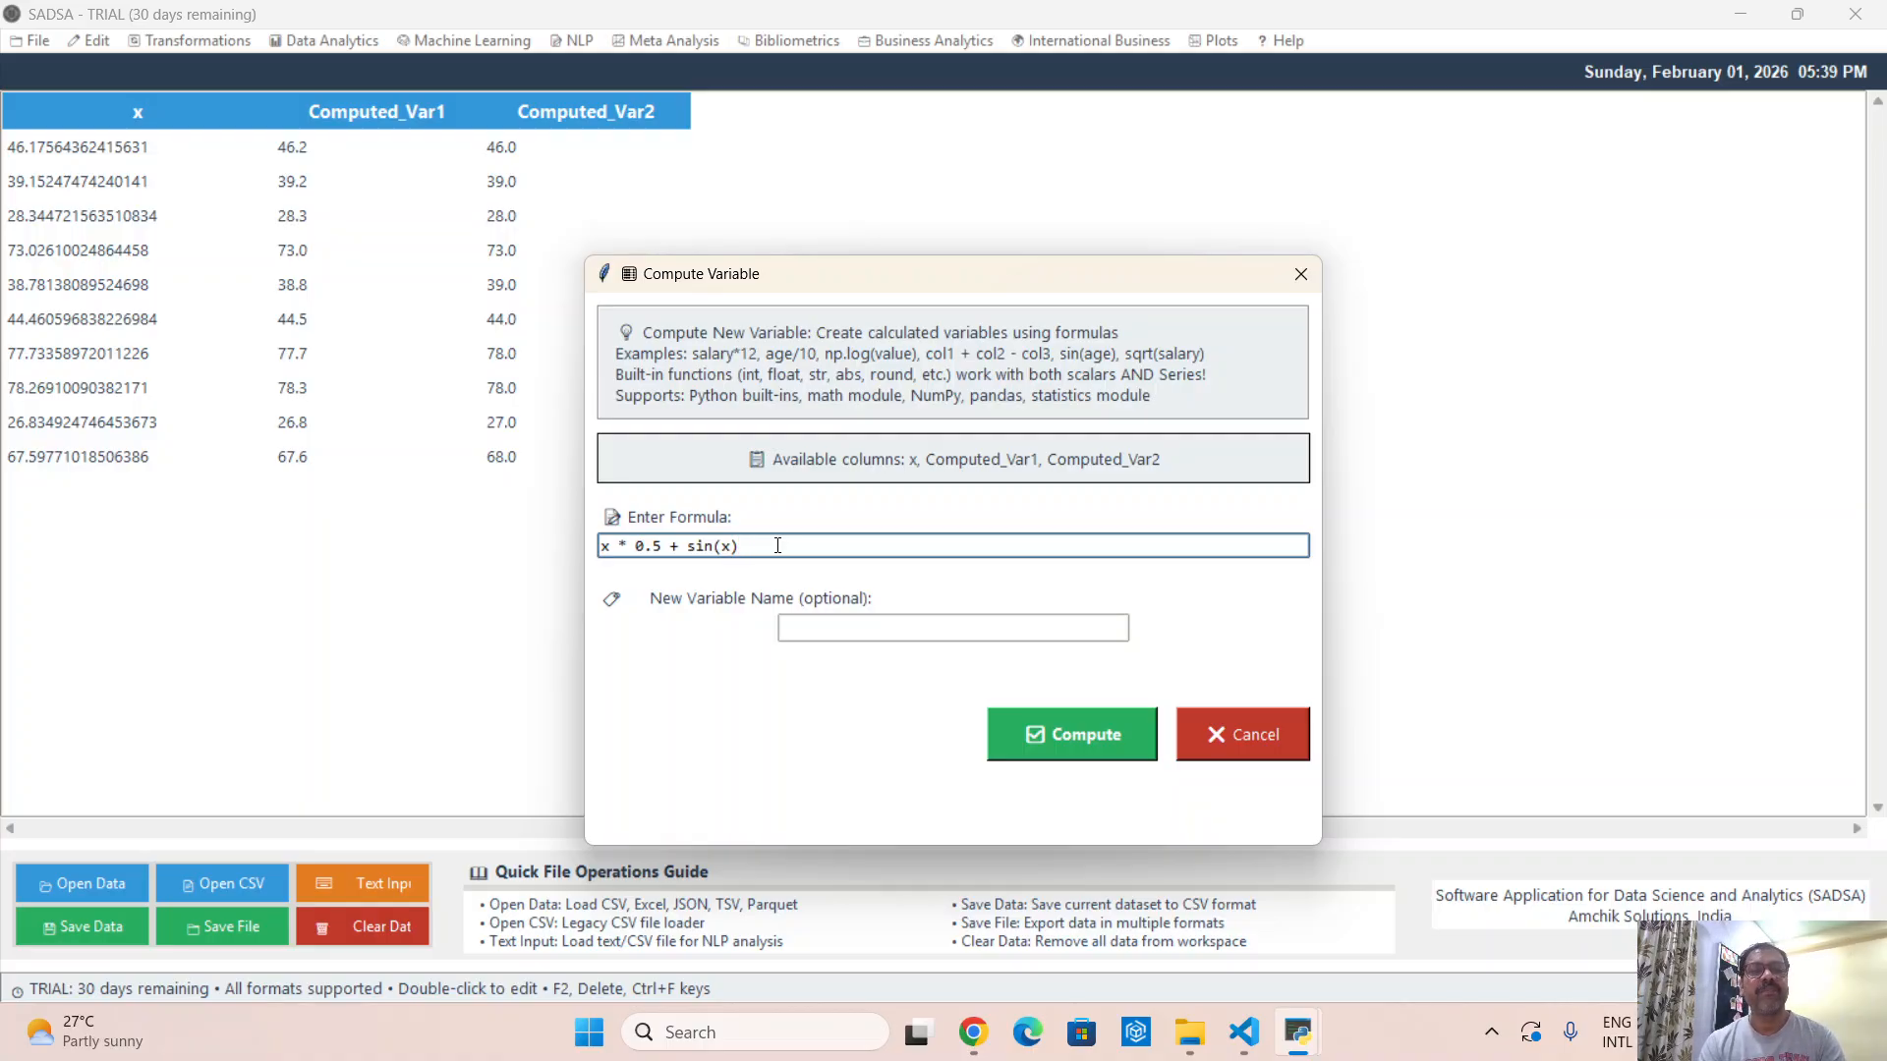
click(1060, 737)
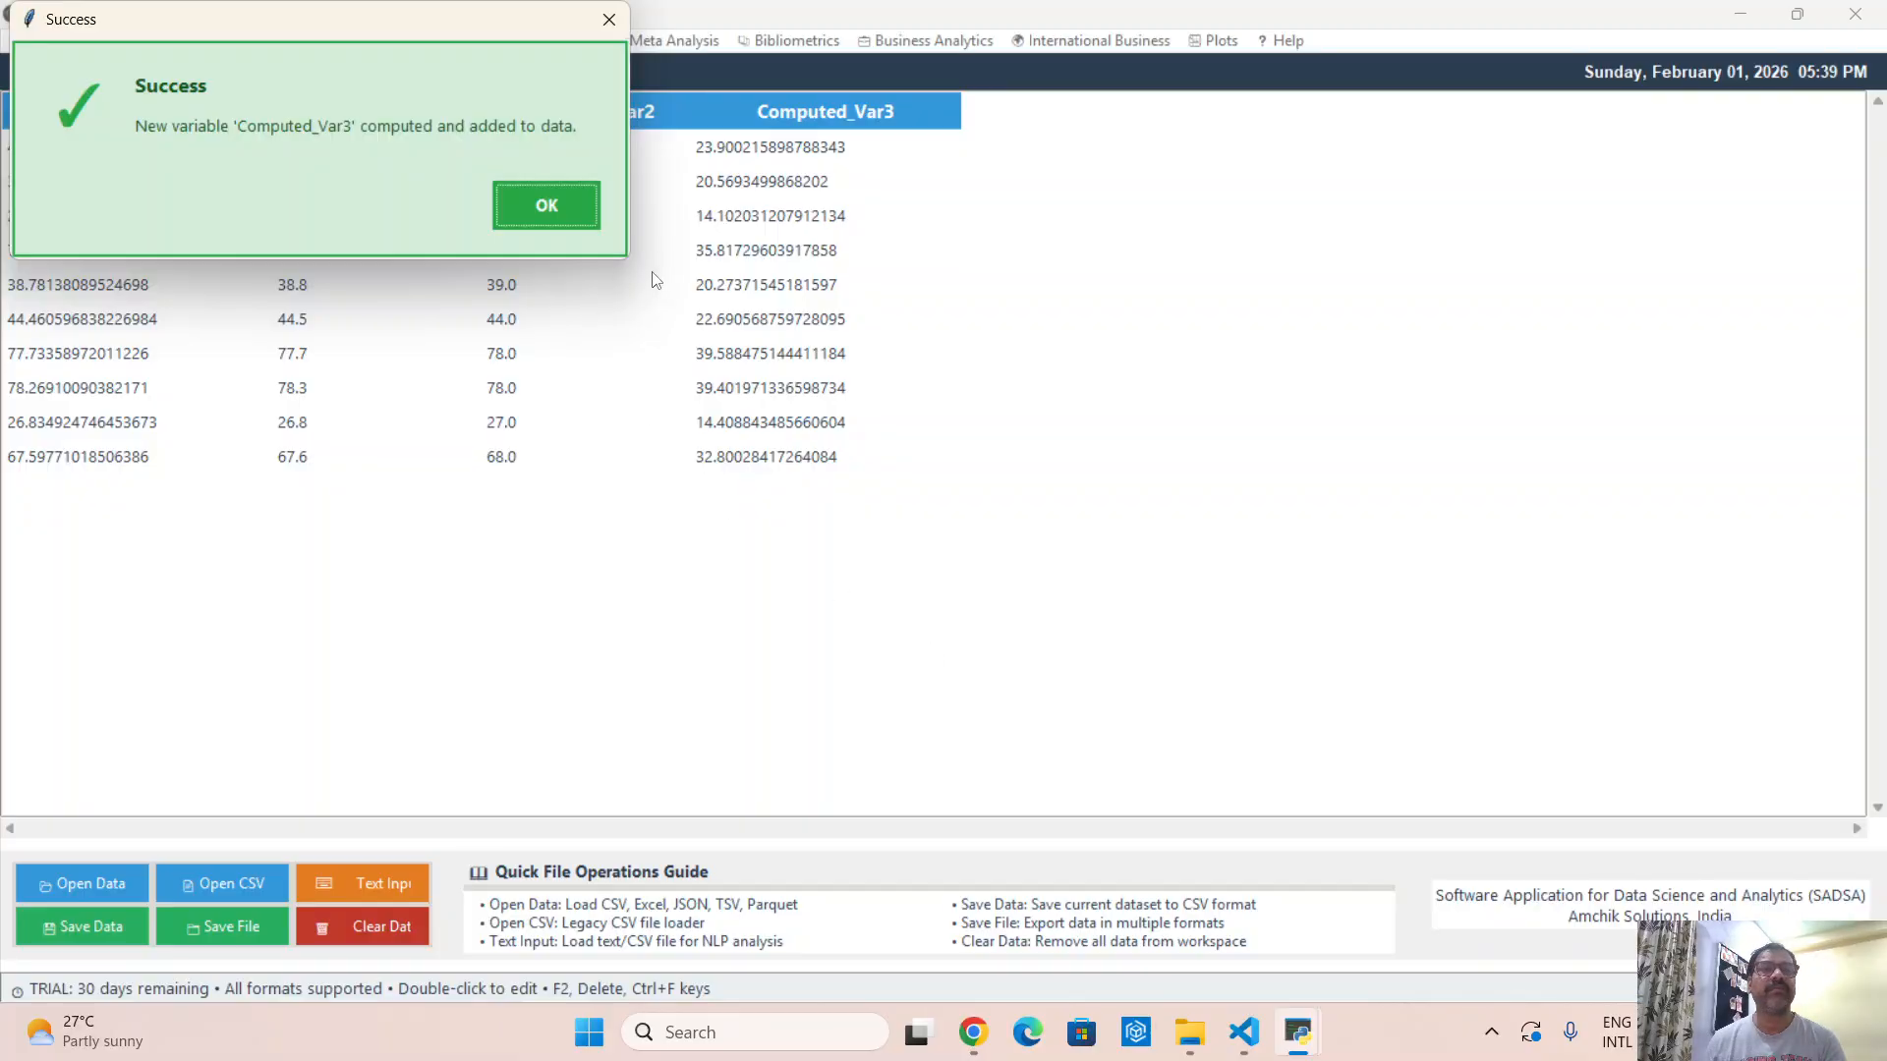
click(541, 203)
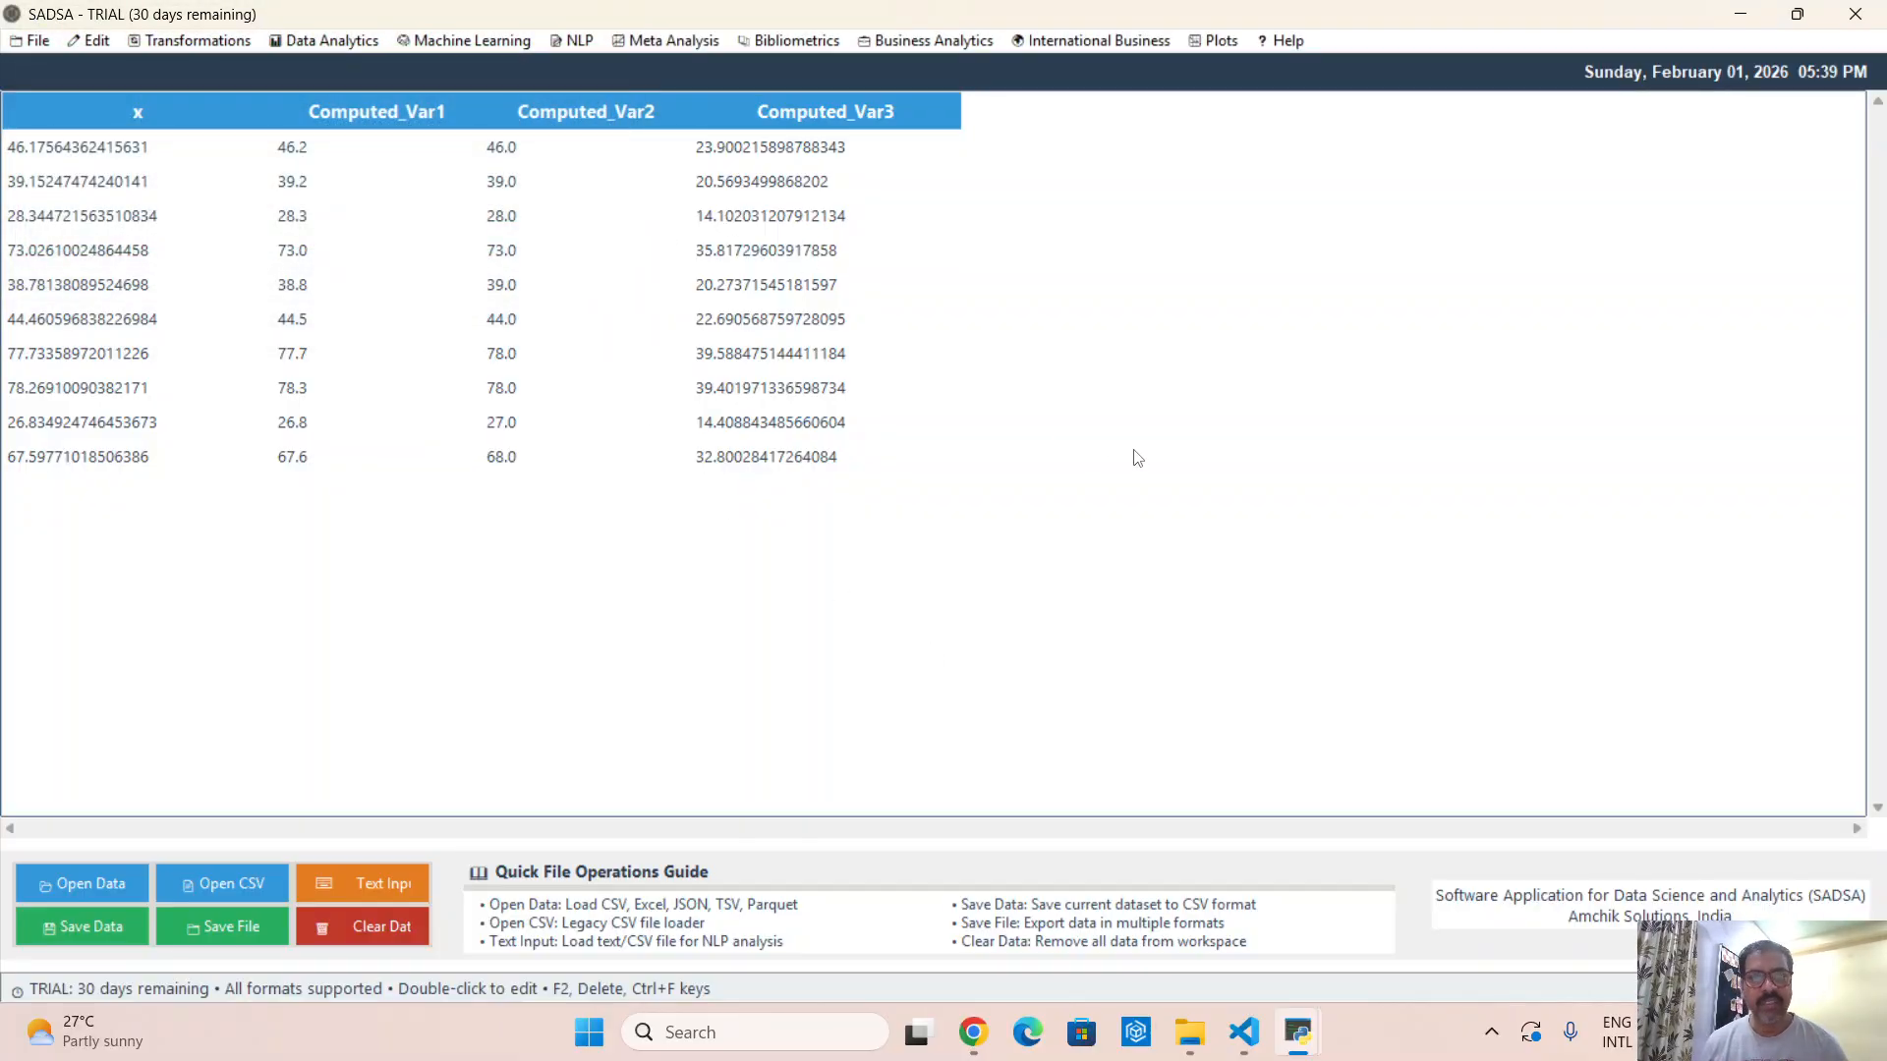
Open Recode Variable, move its window aside from the data columns, and choose Computed_Var2 as the variable to recode
click(90, 41)
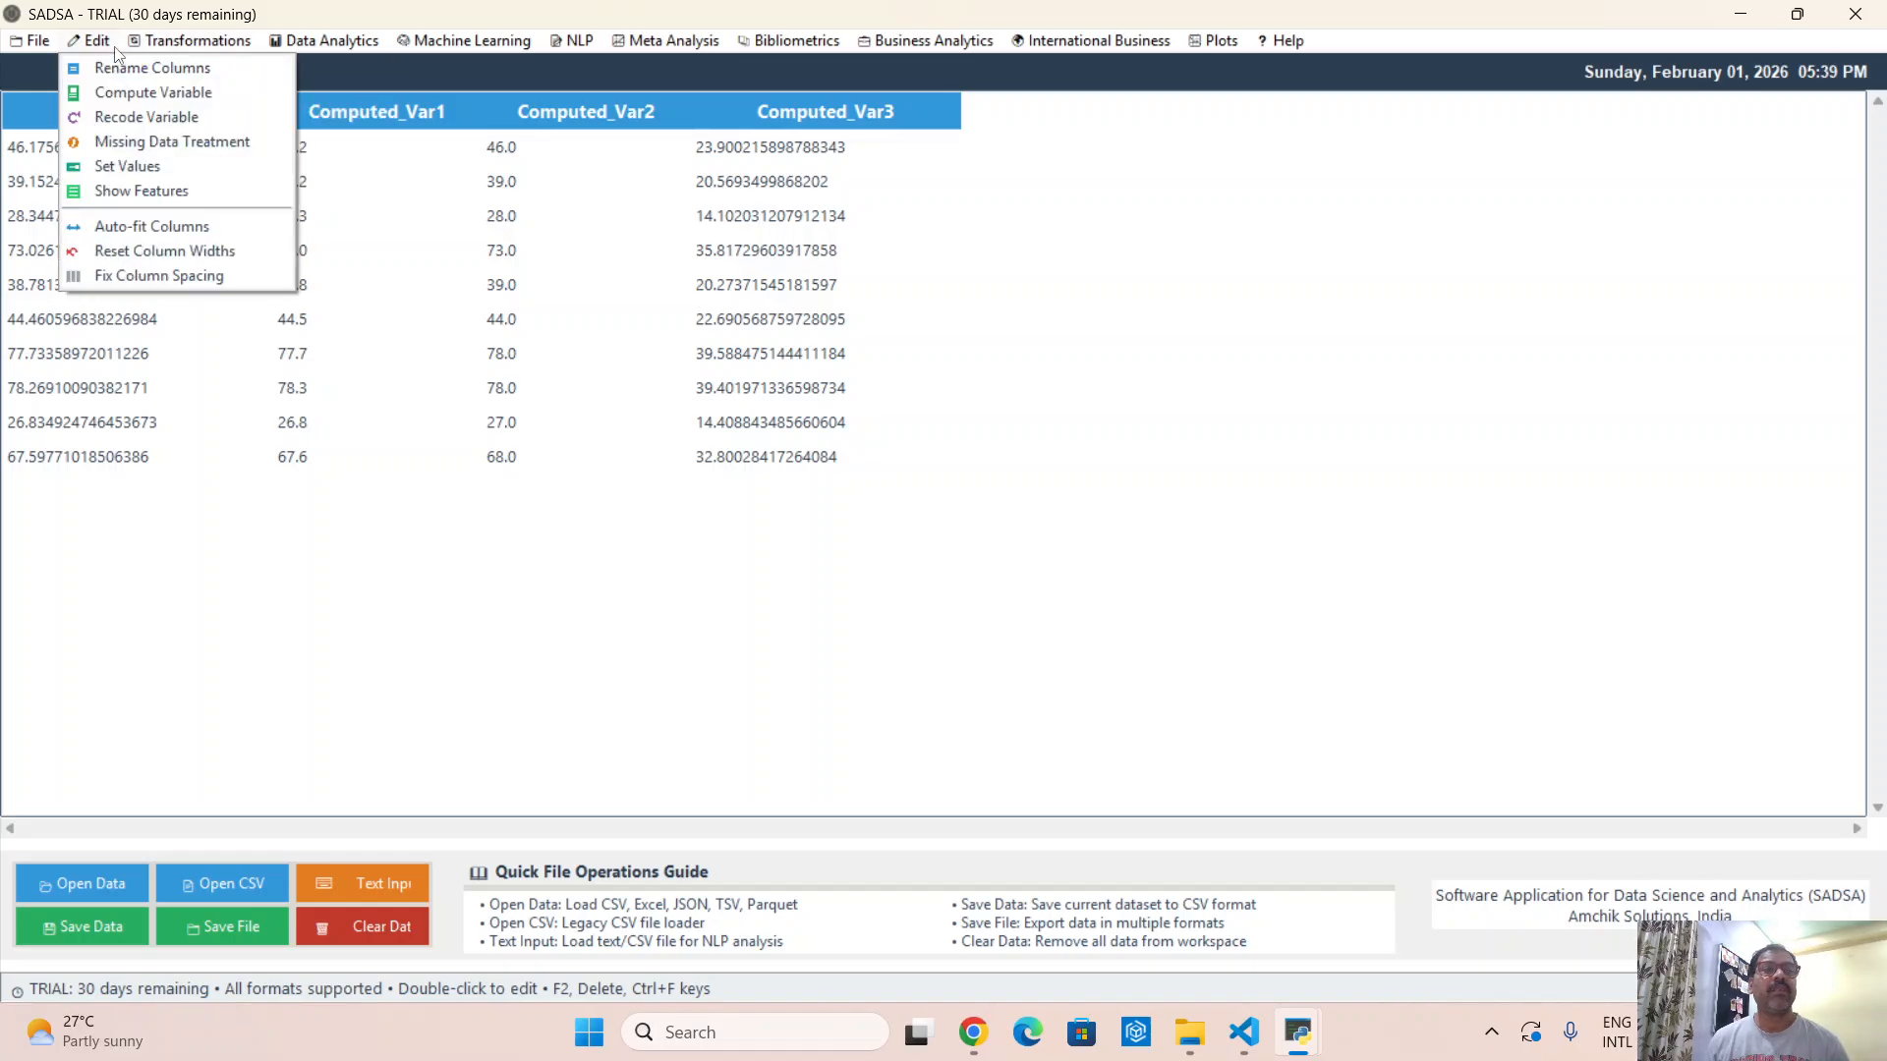
mouse_move(157, 42)
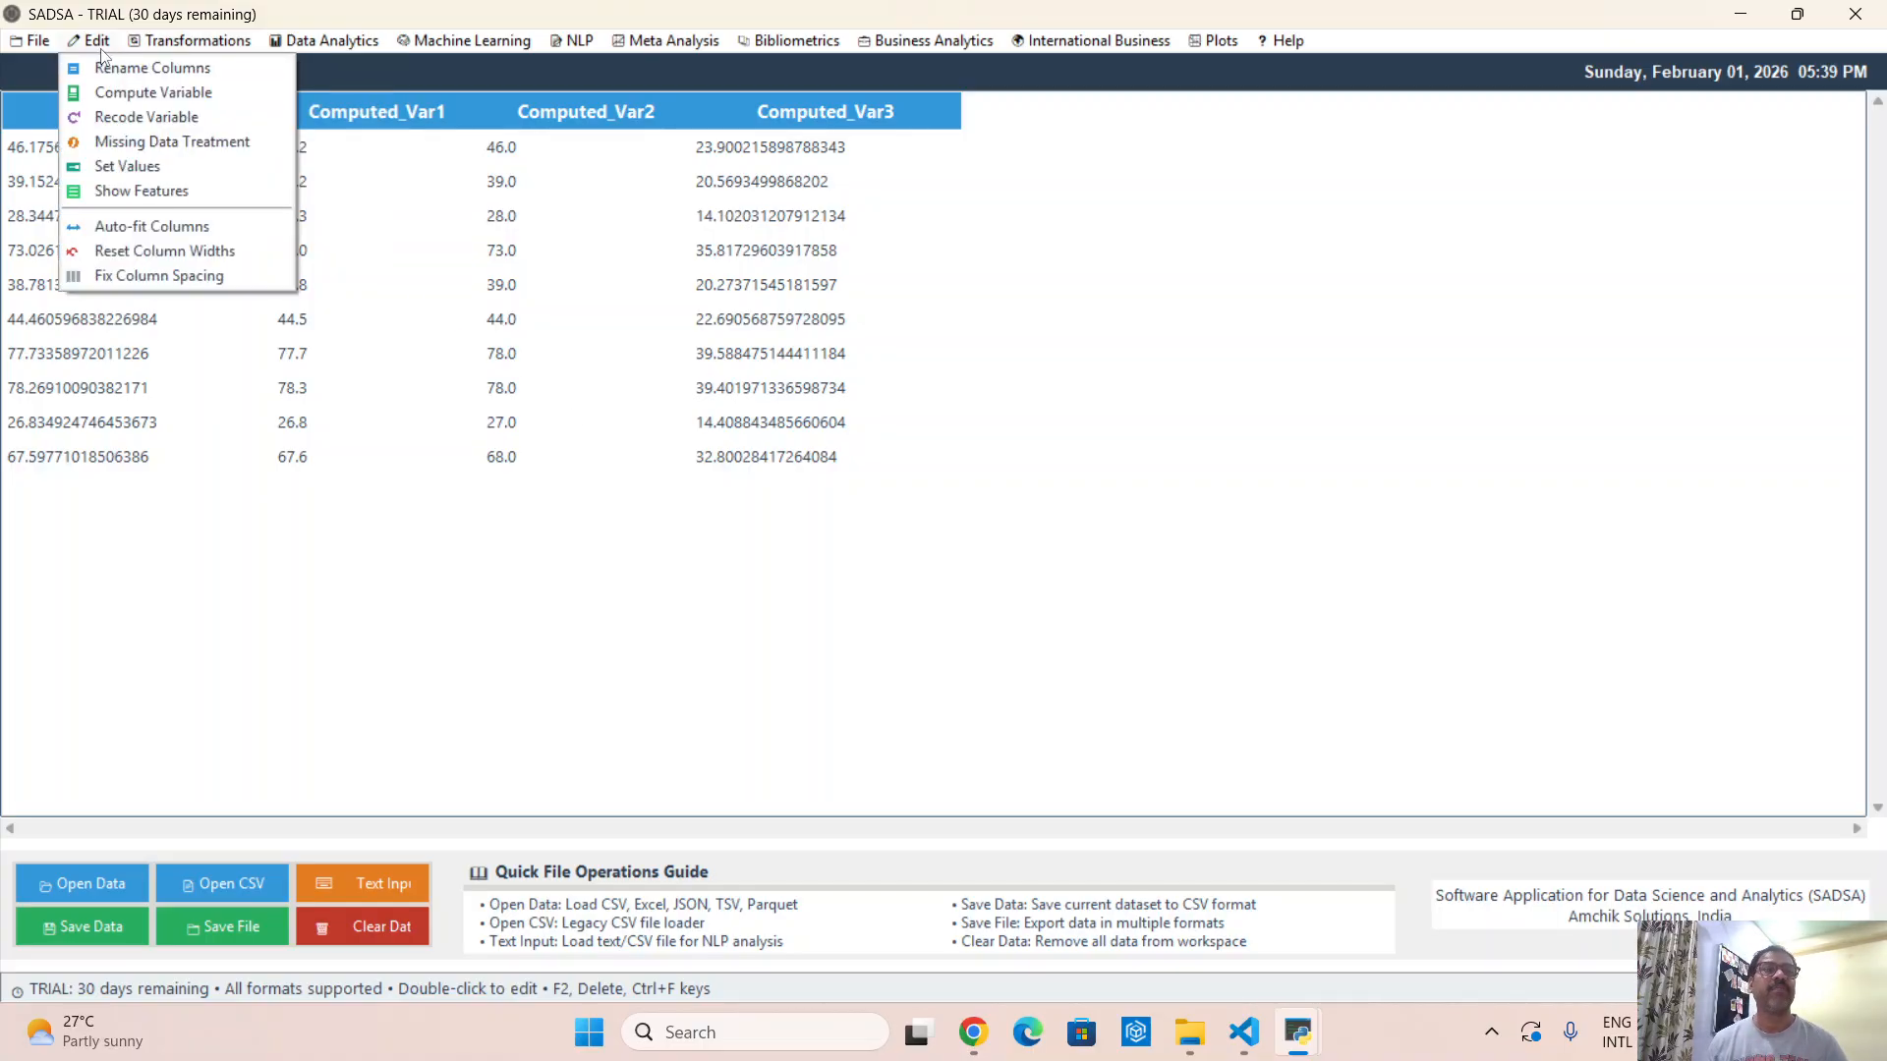
mouse_move(96, 49)
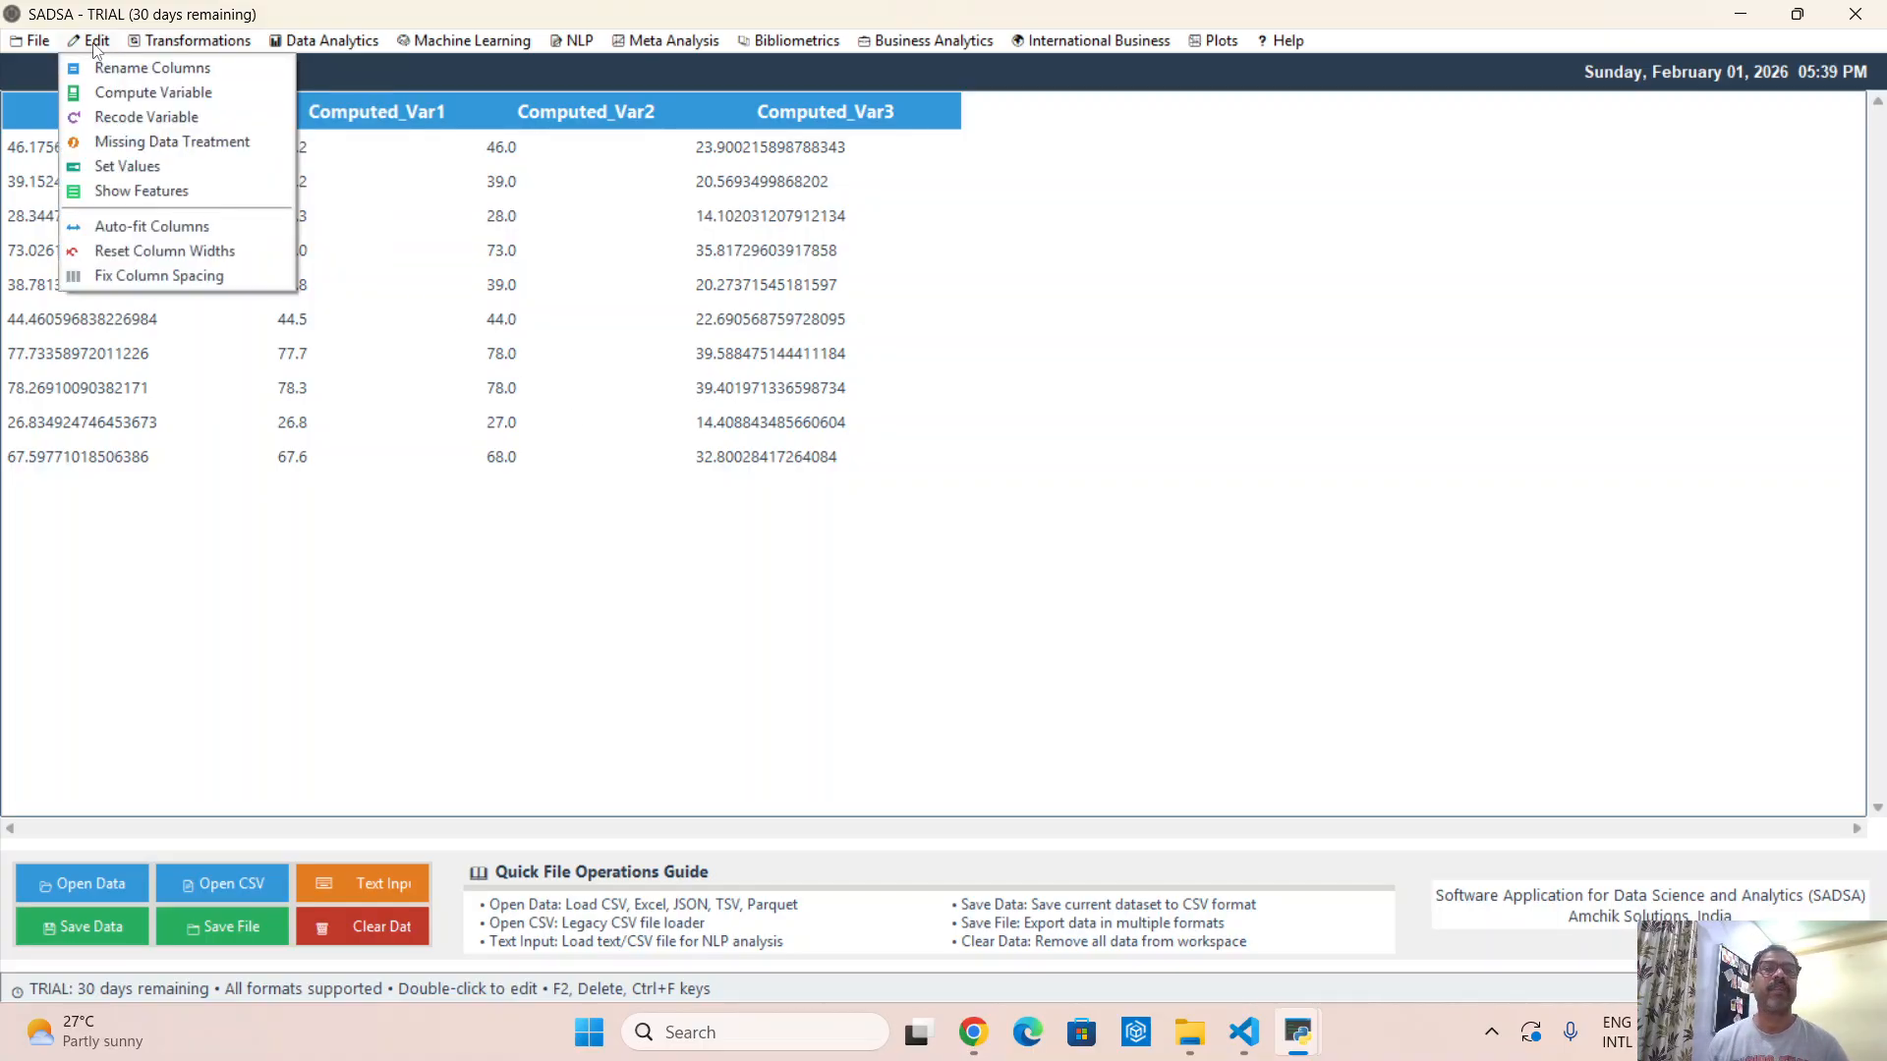
click(144, 118)
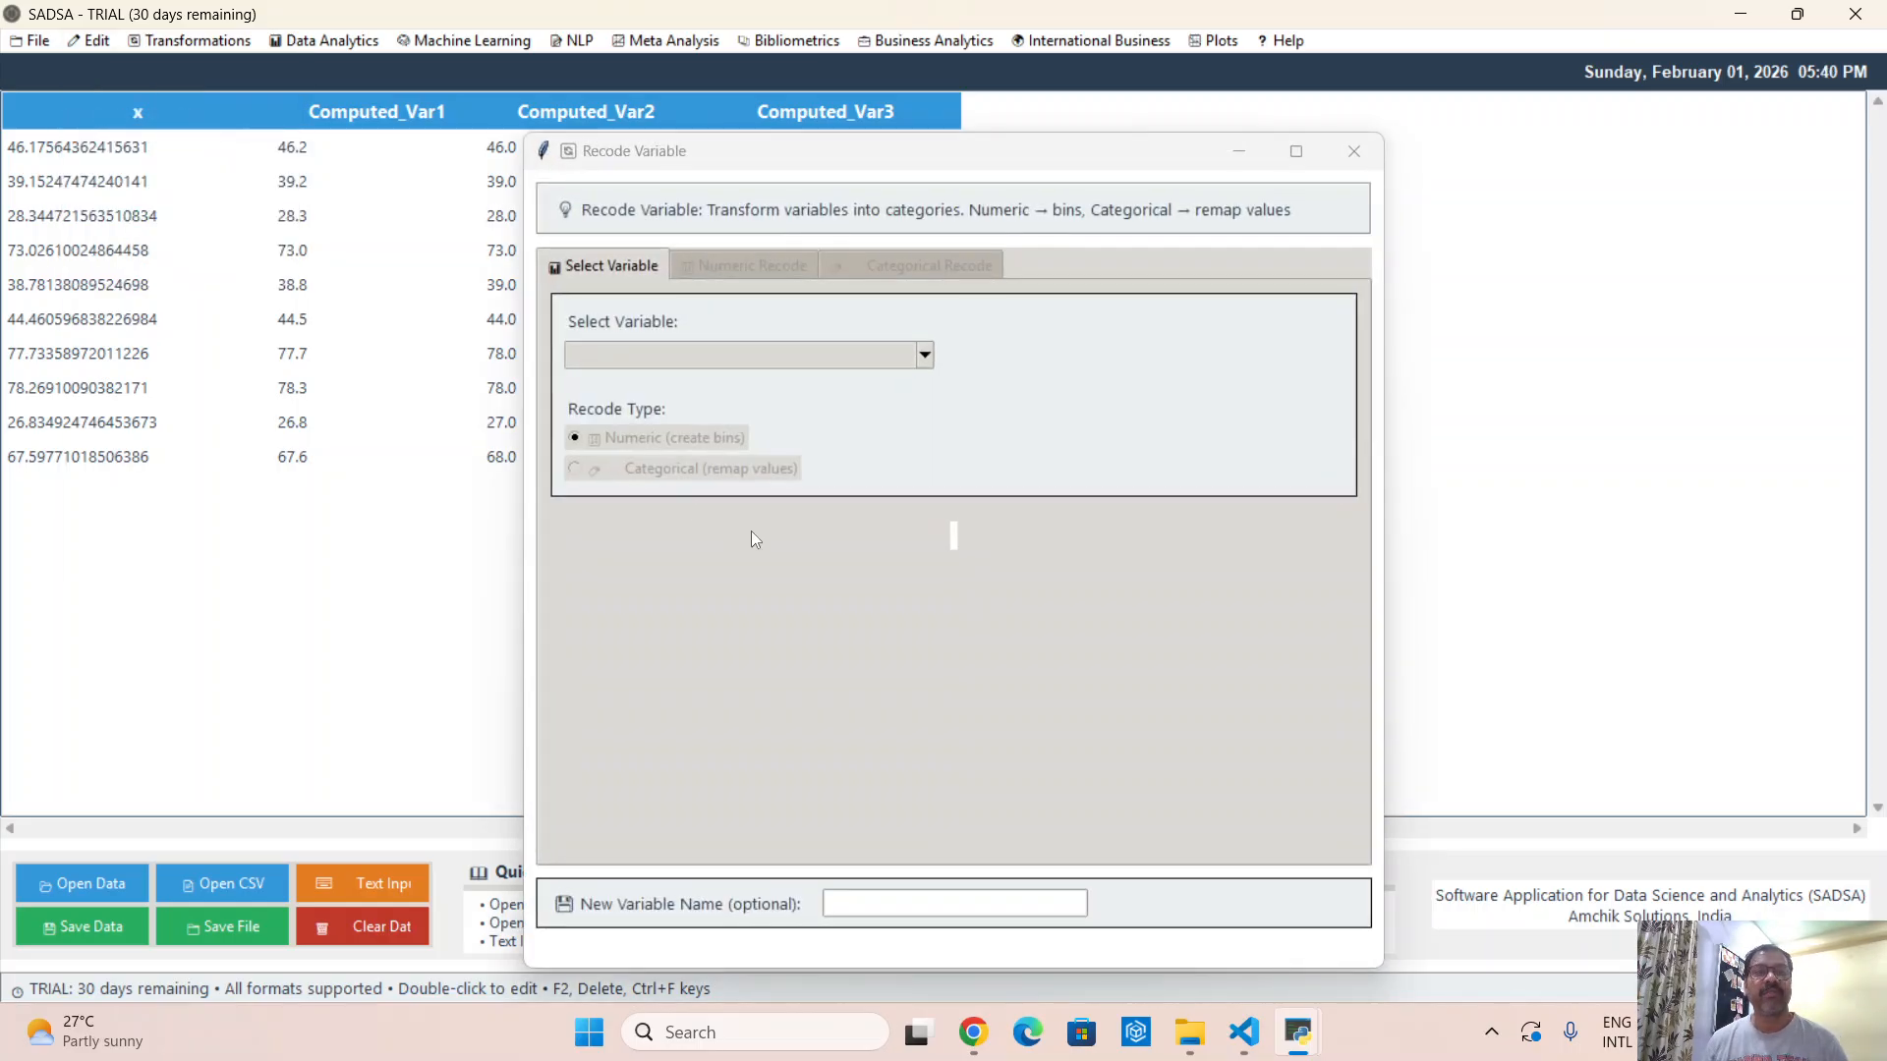
drag(883, 169, 1139, 187)
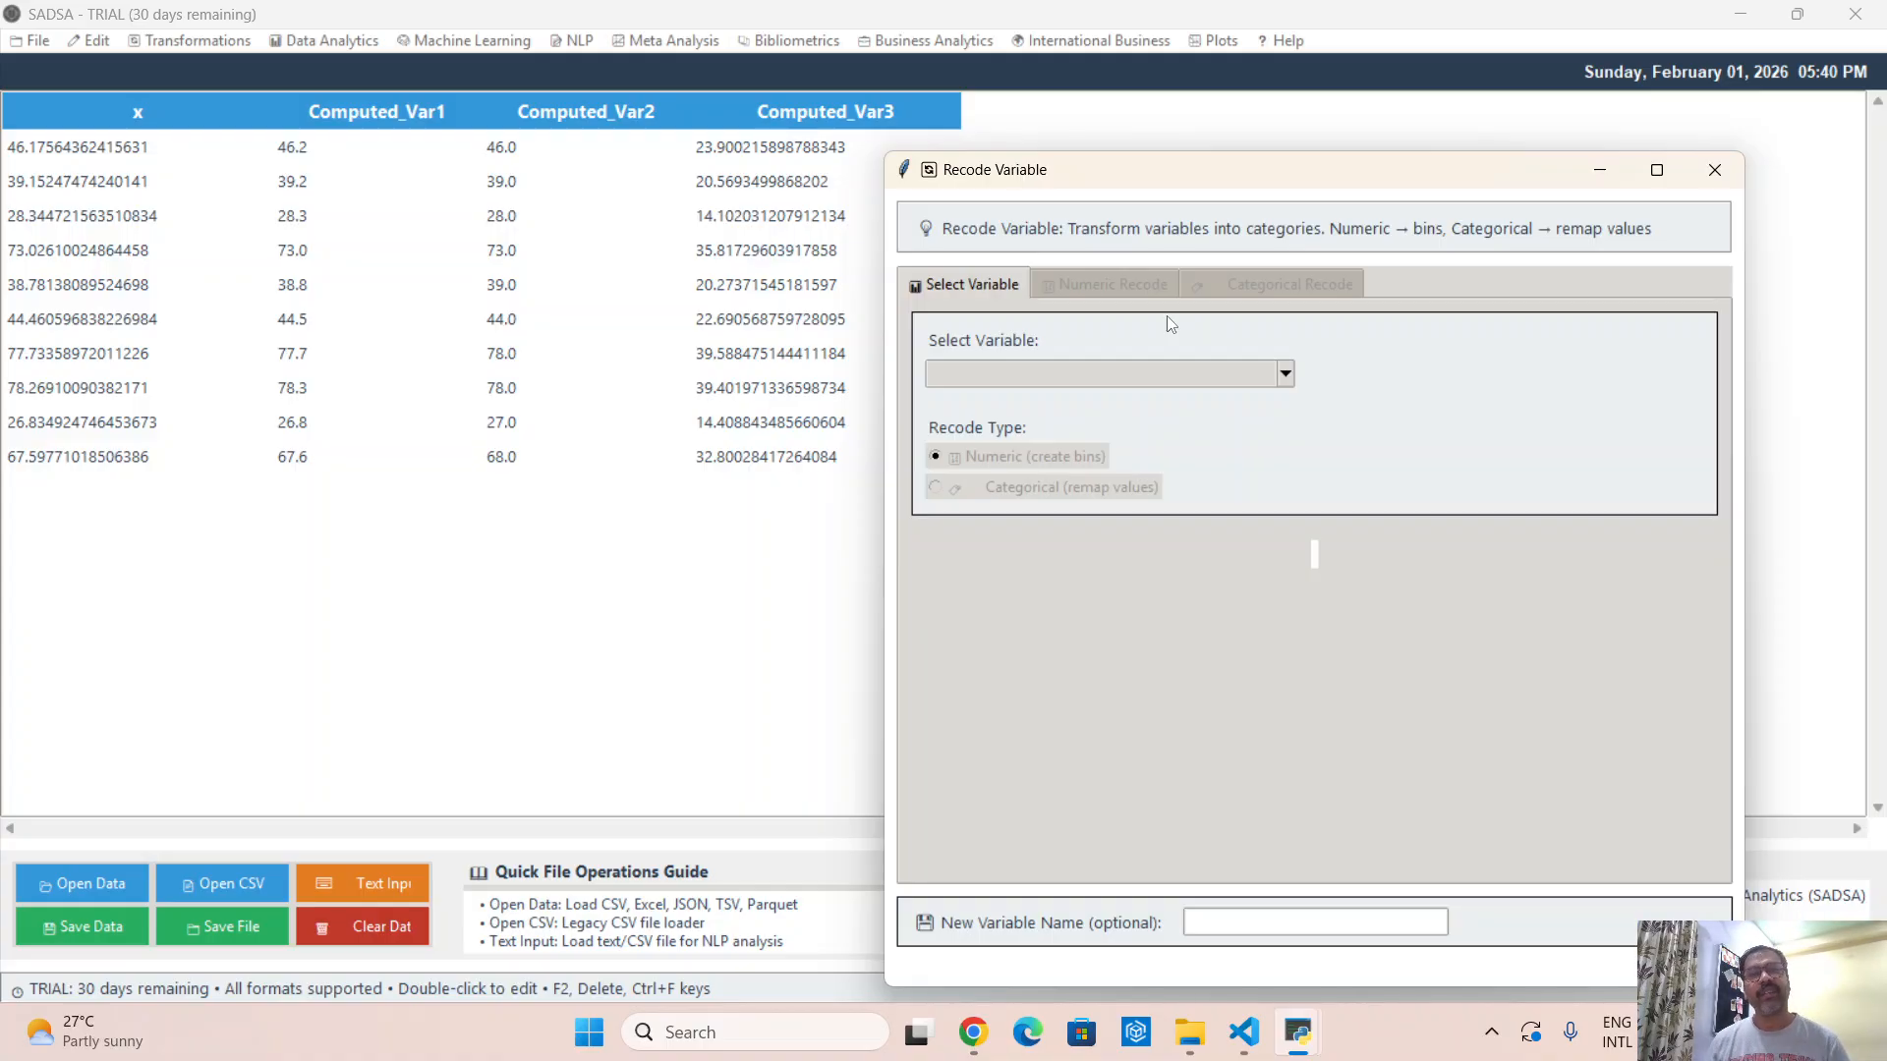
click(1248, 374)
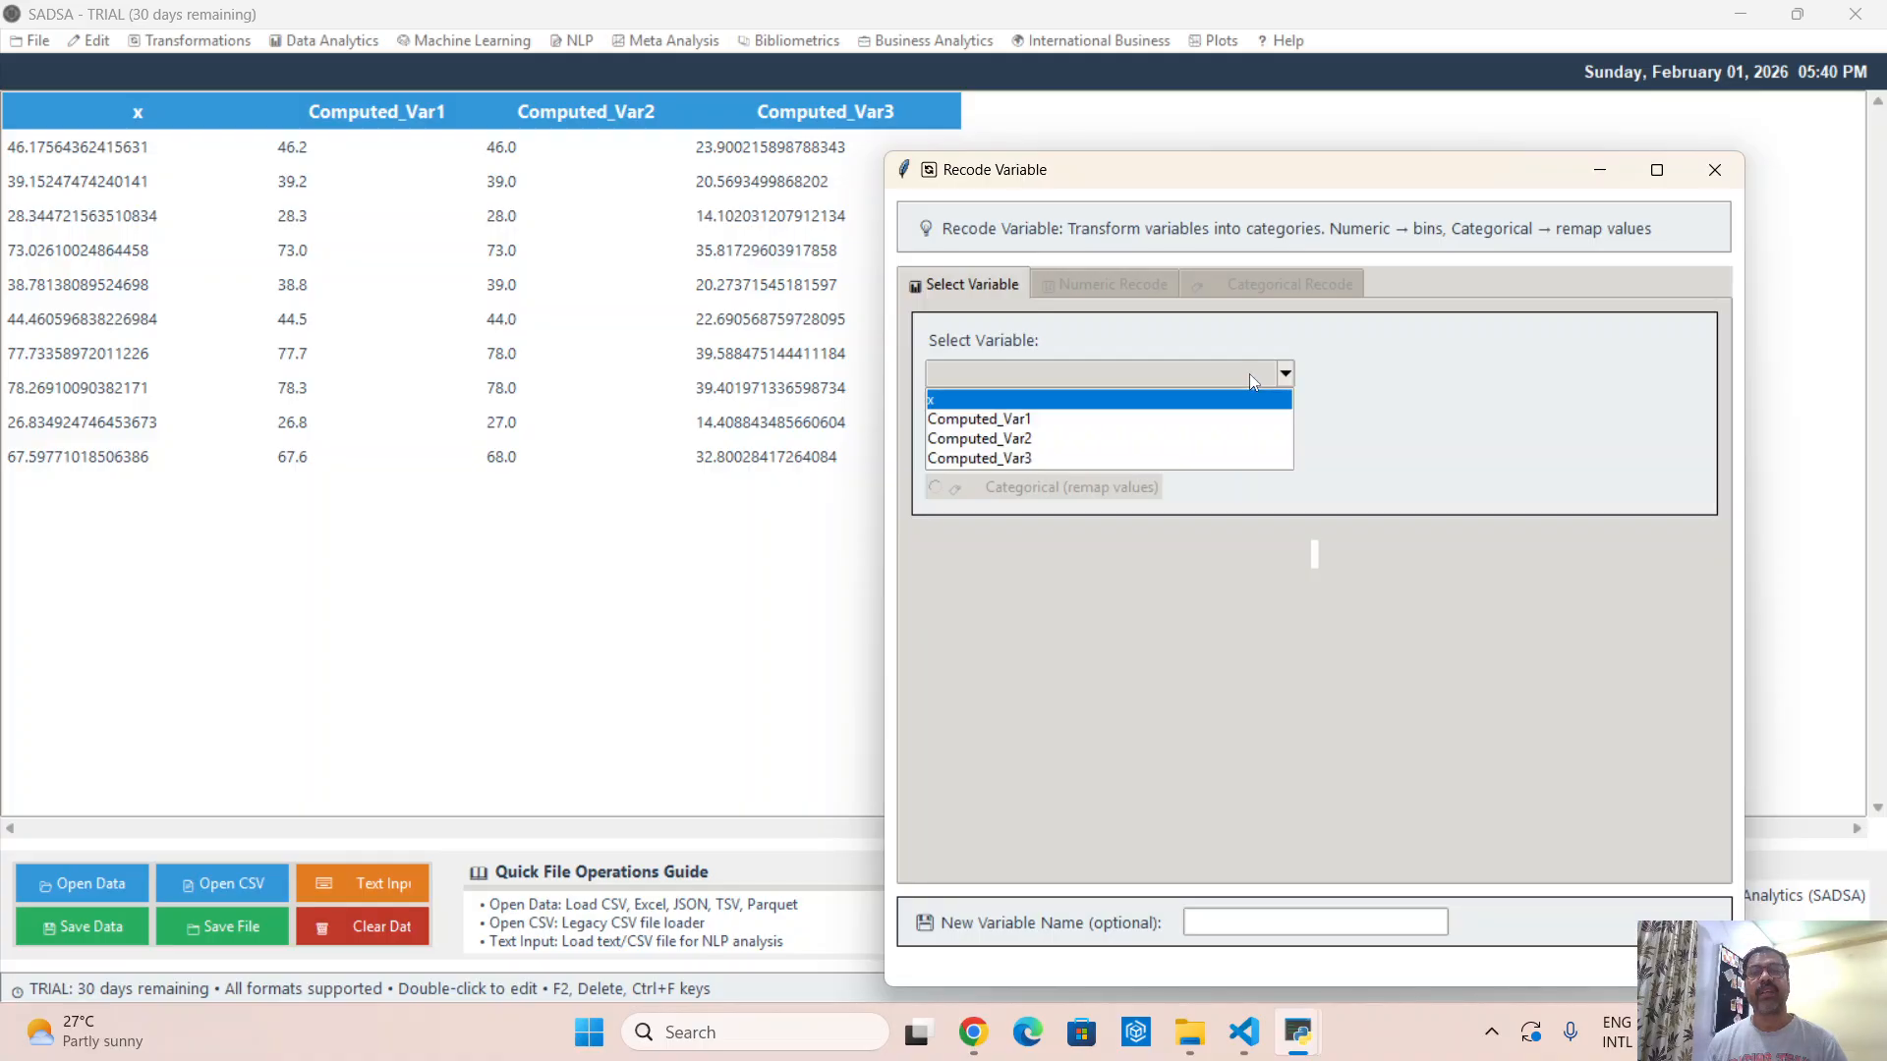
click(1086, 438)
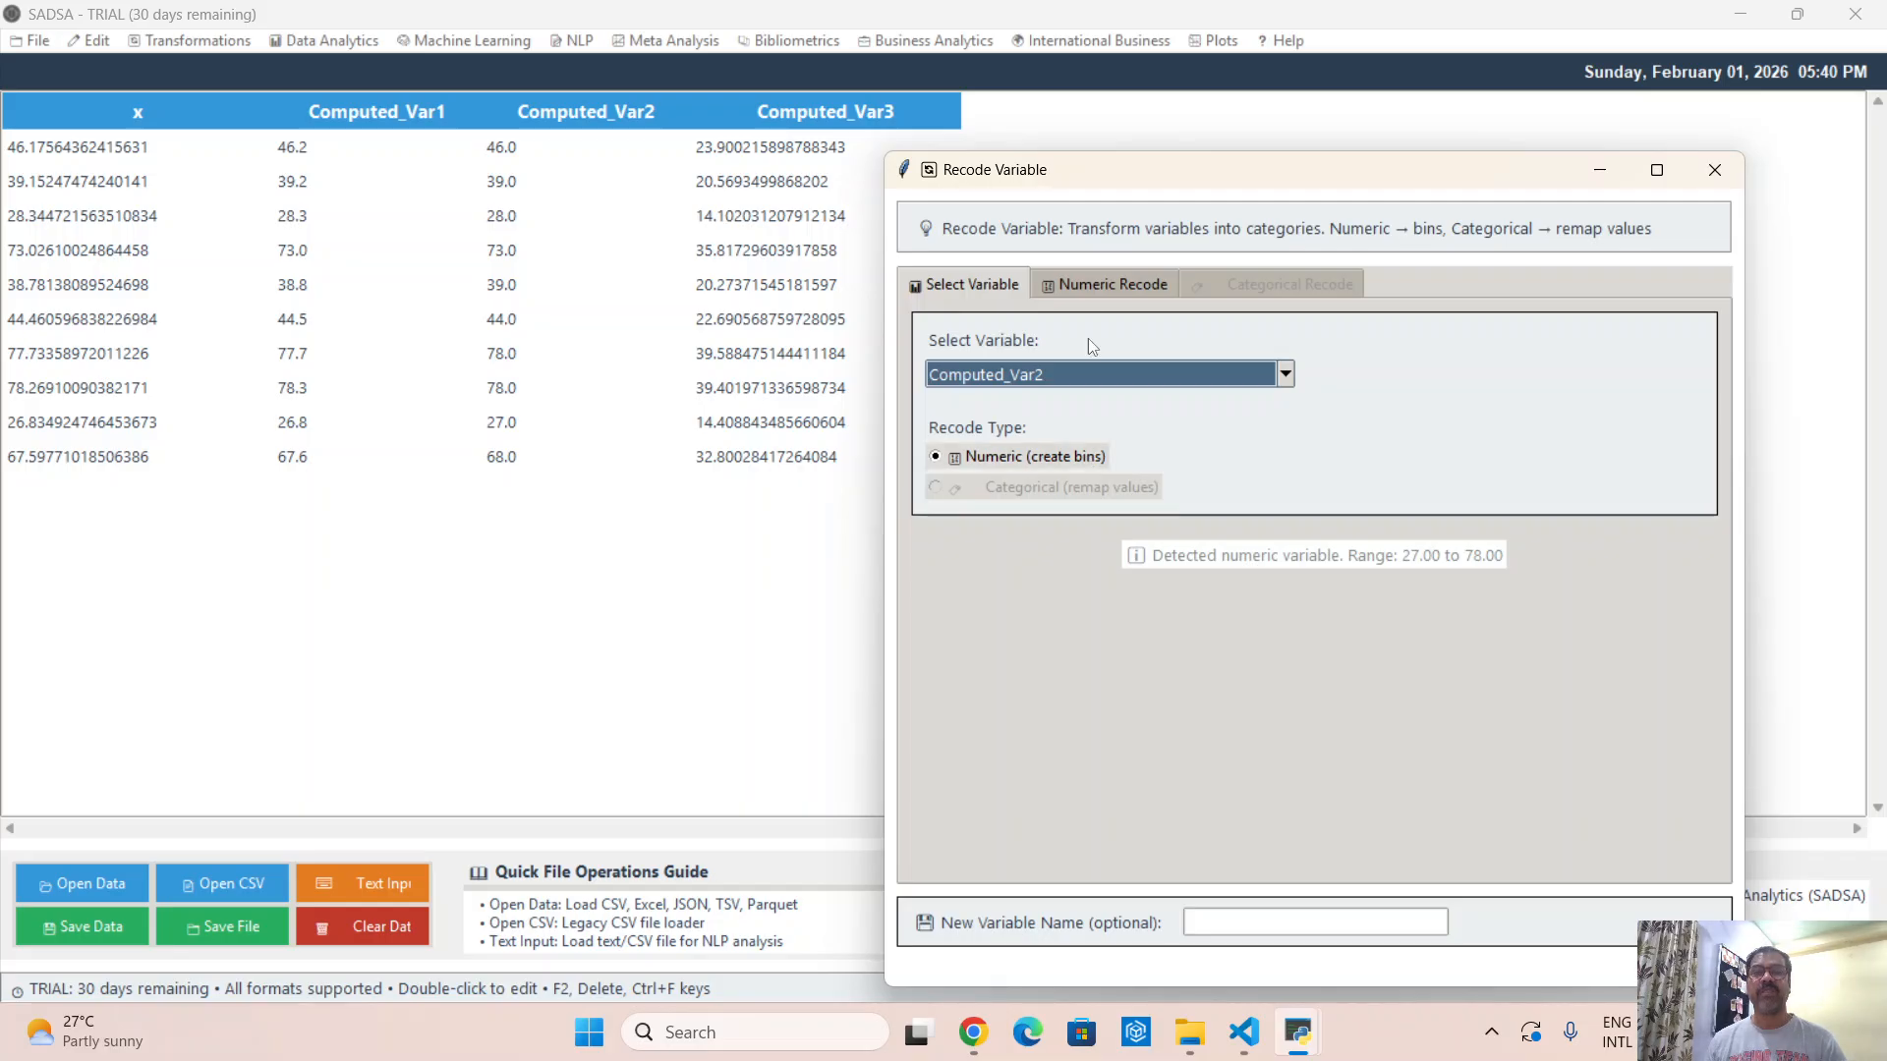
Set the numeric recode of Computed_Var2 to use 2 categories, keeping the detected value range
click(1099, 289)
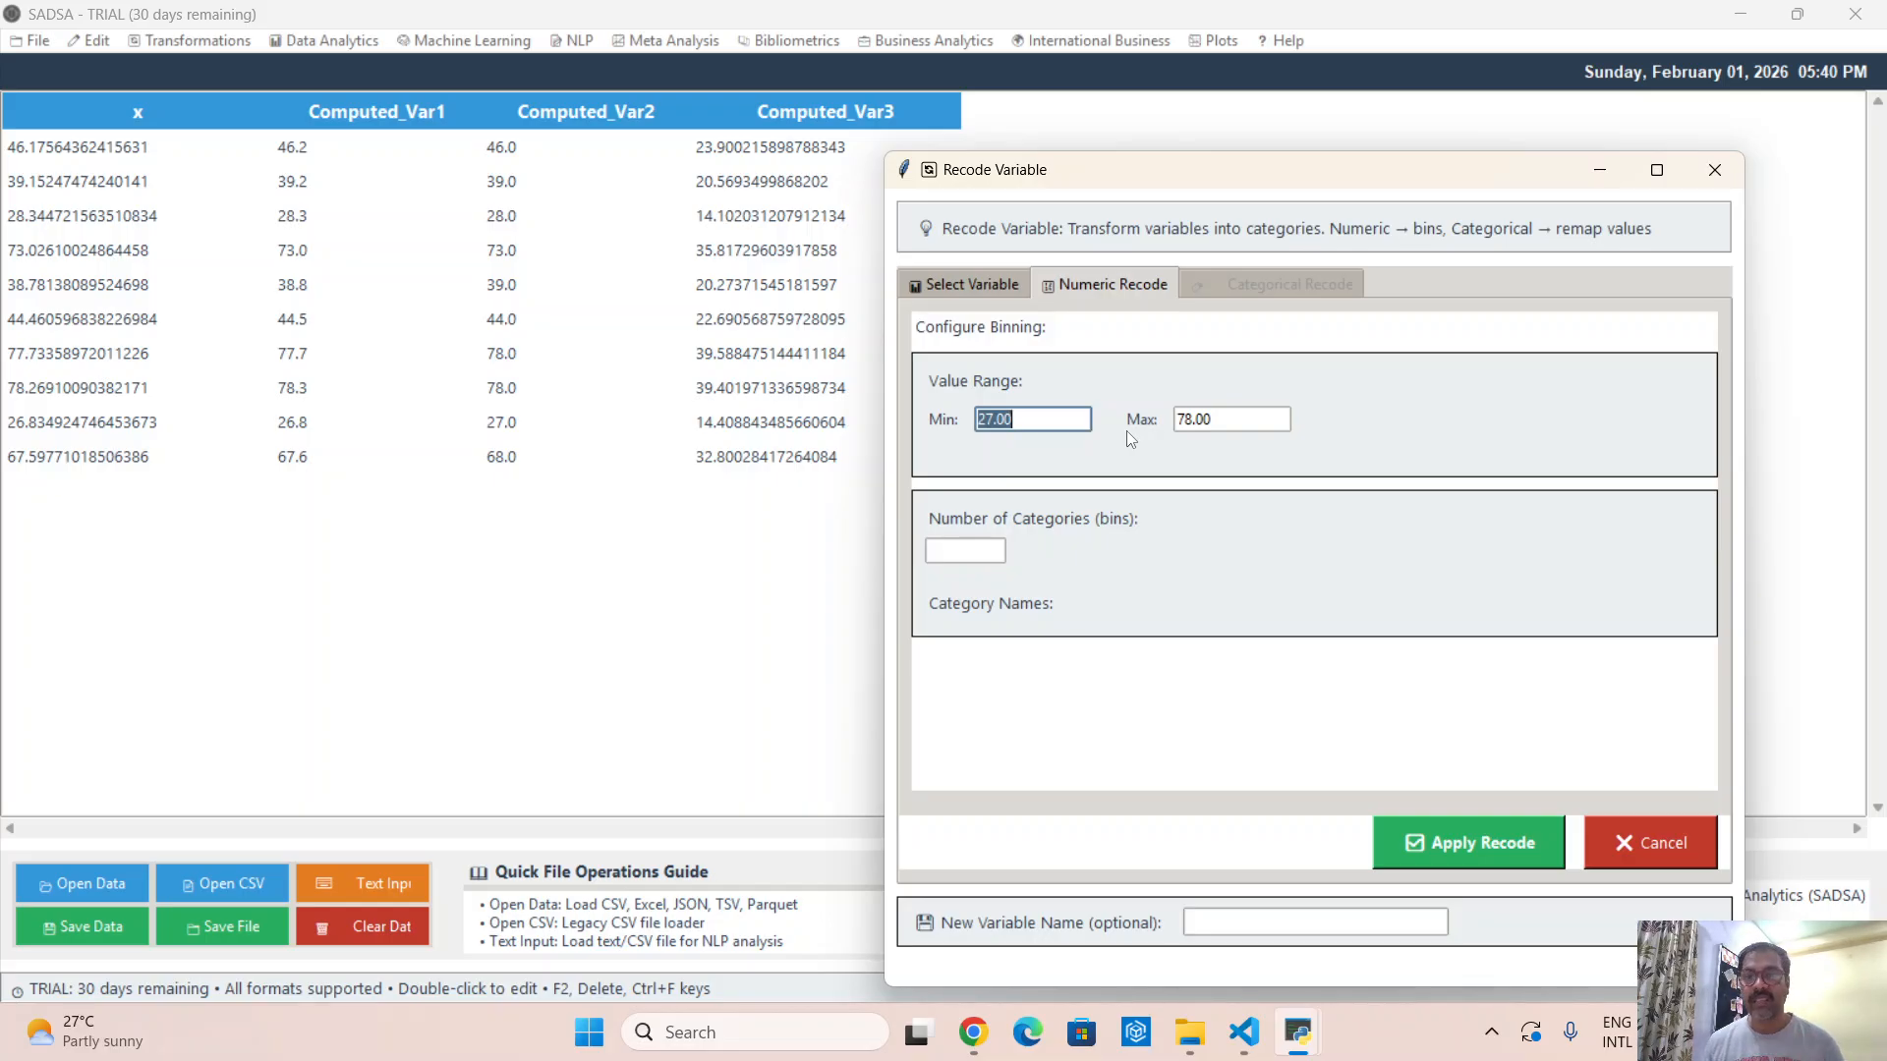
click(991, 548)
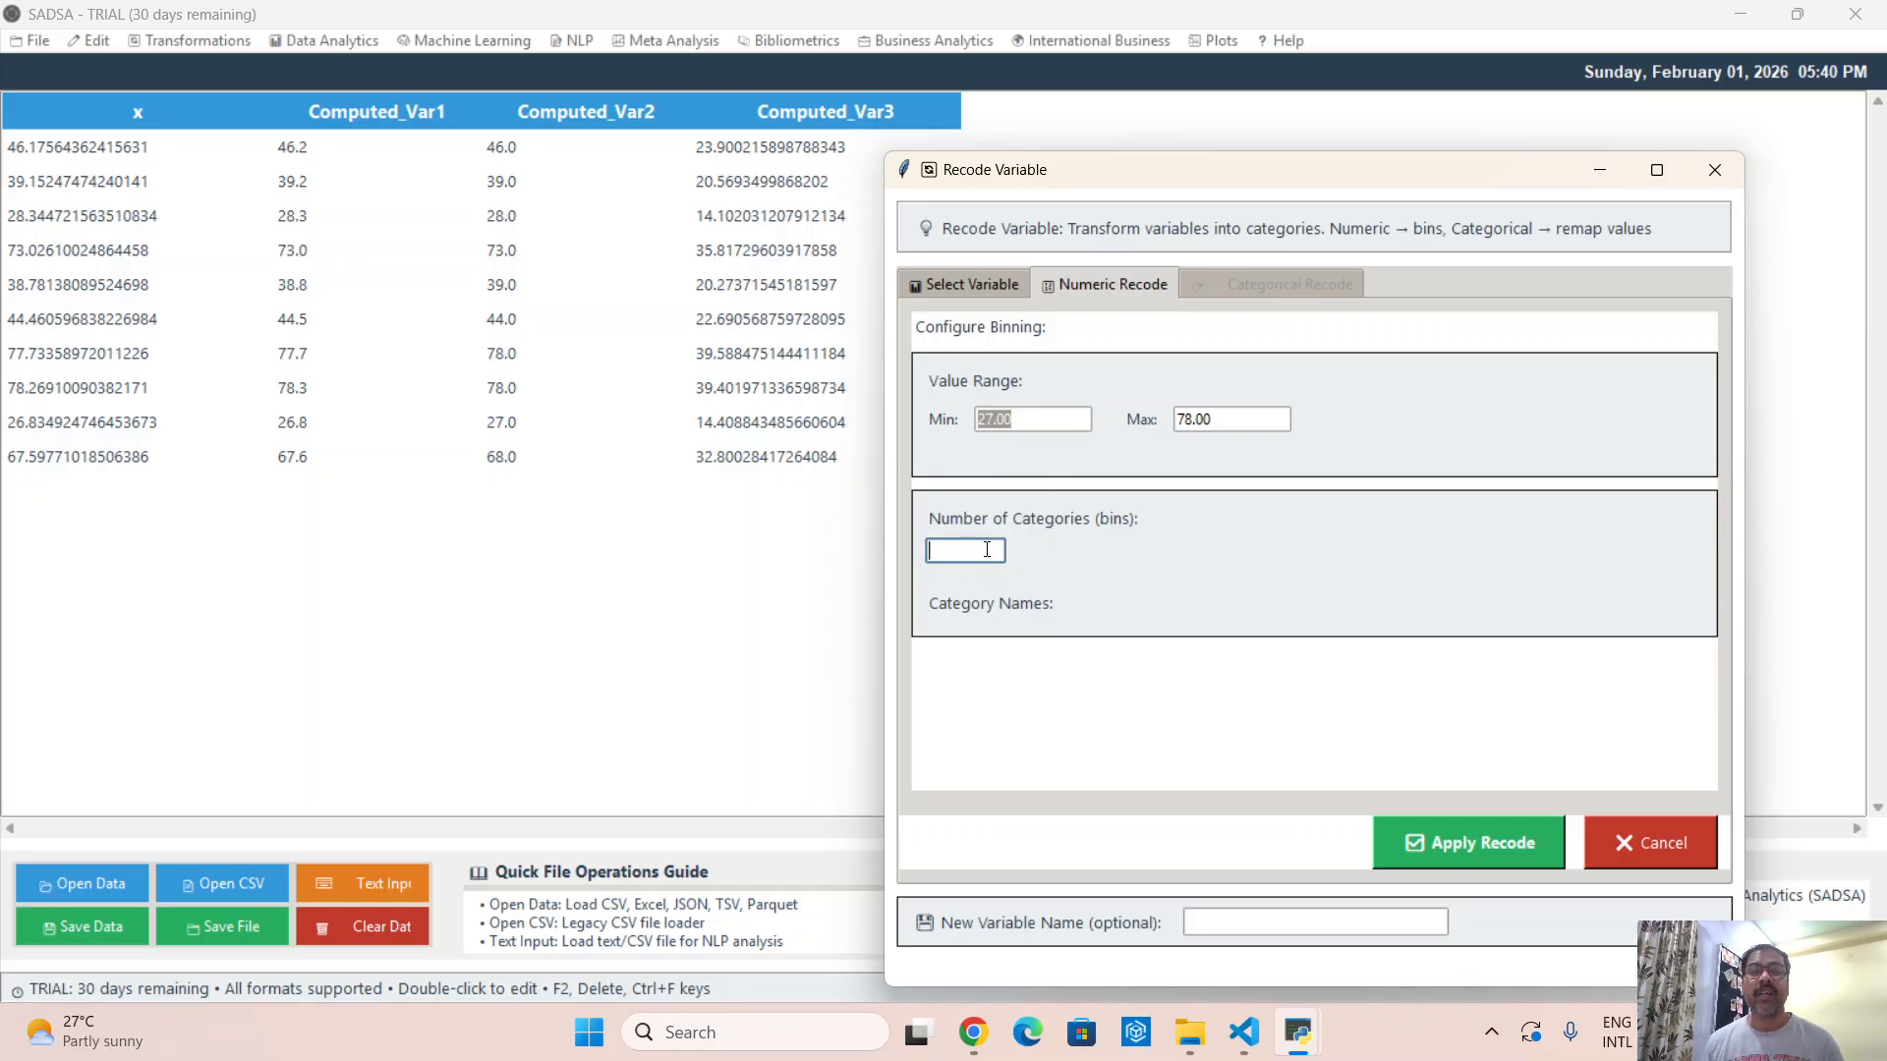
text(2)
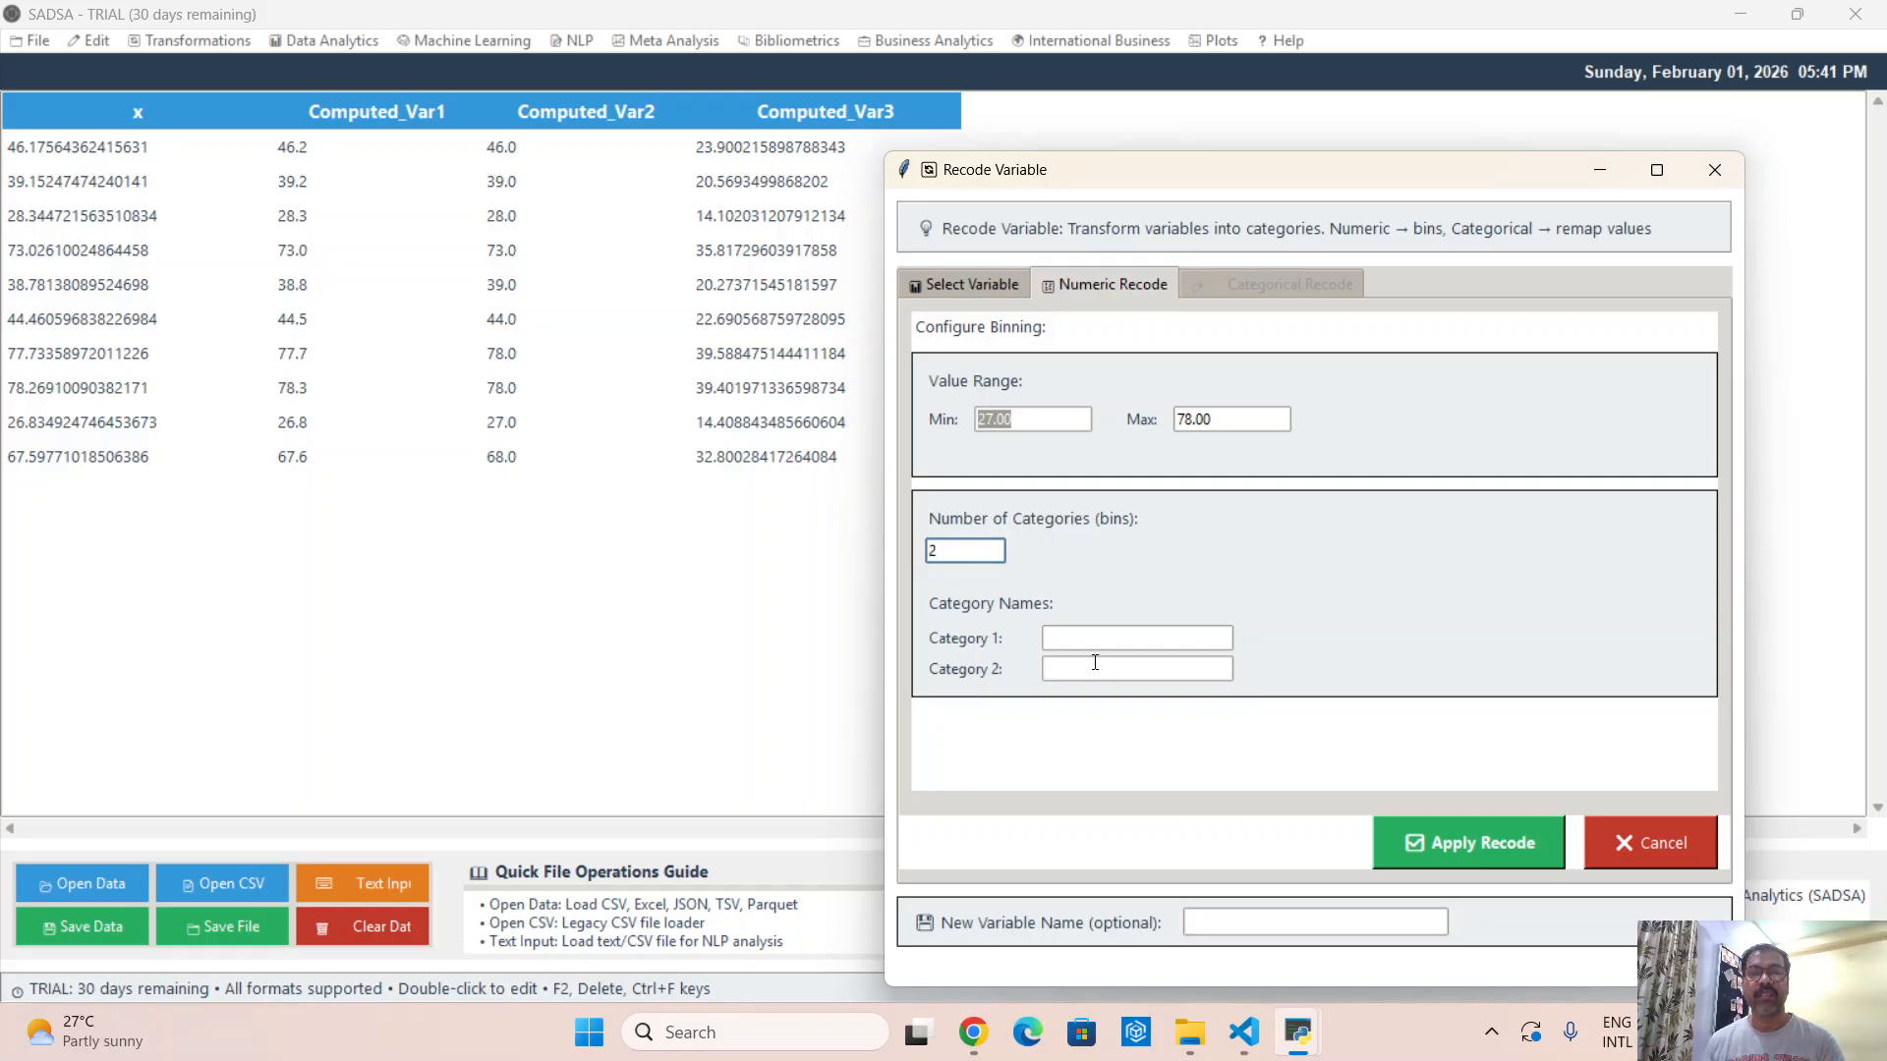
Name the two categories "0 to 50" and "50 to 100", apply the recode and dismiss the confirmation
click(1135, 635)
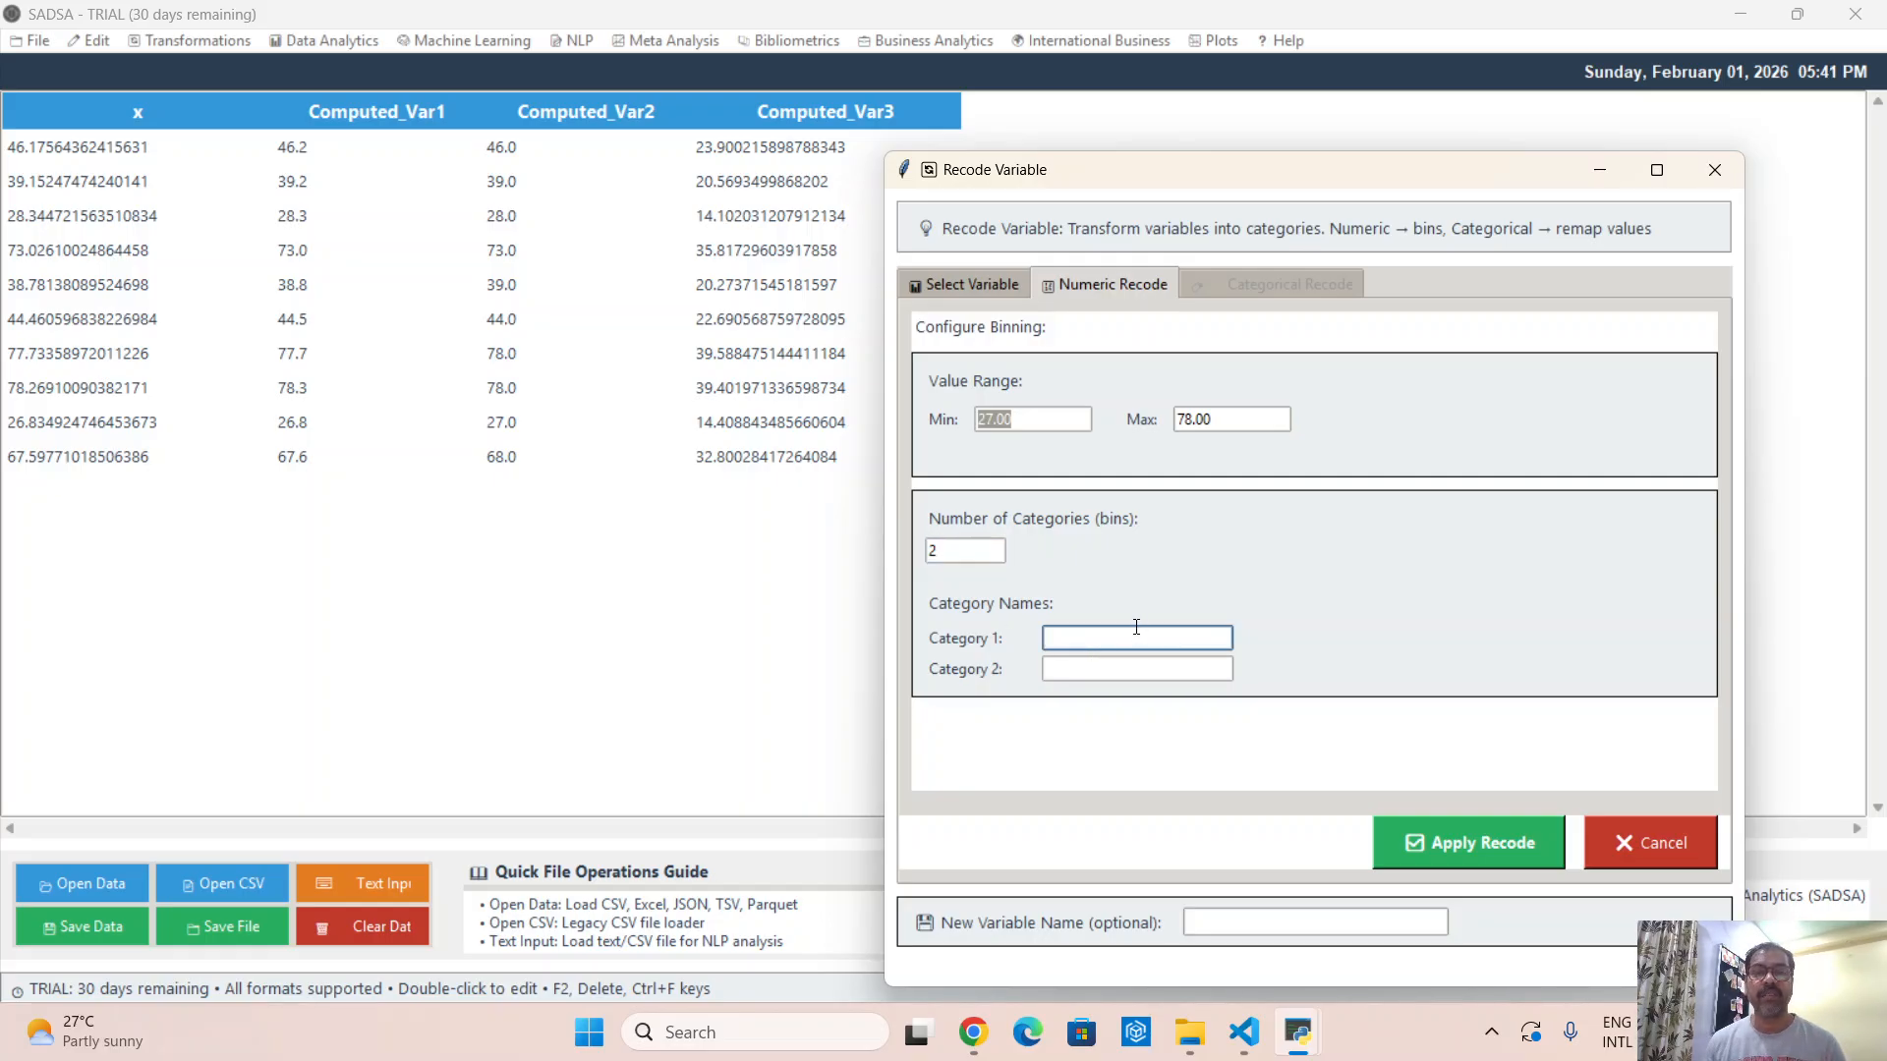
text(0 to 50)
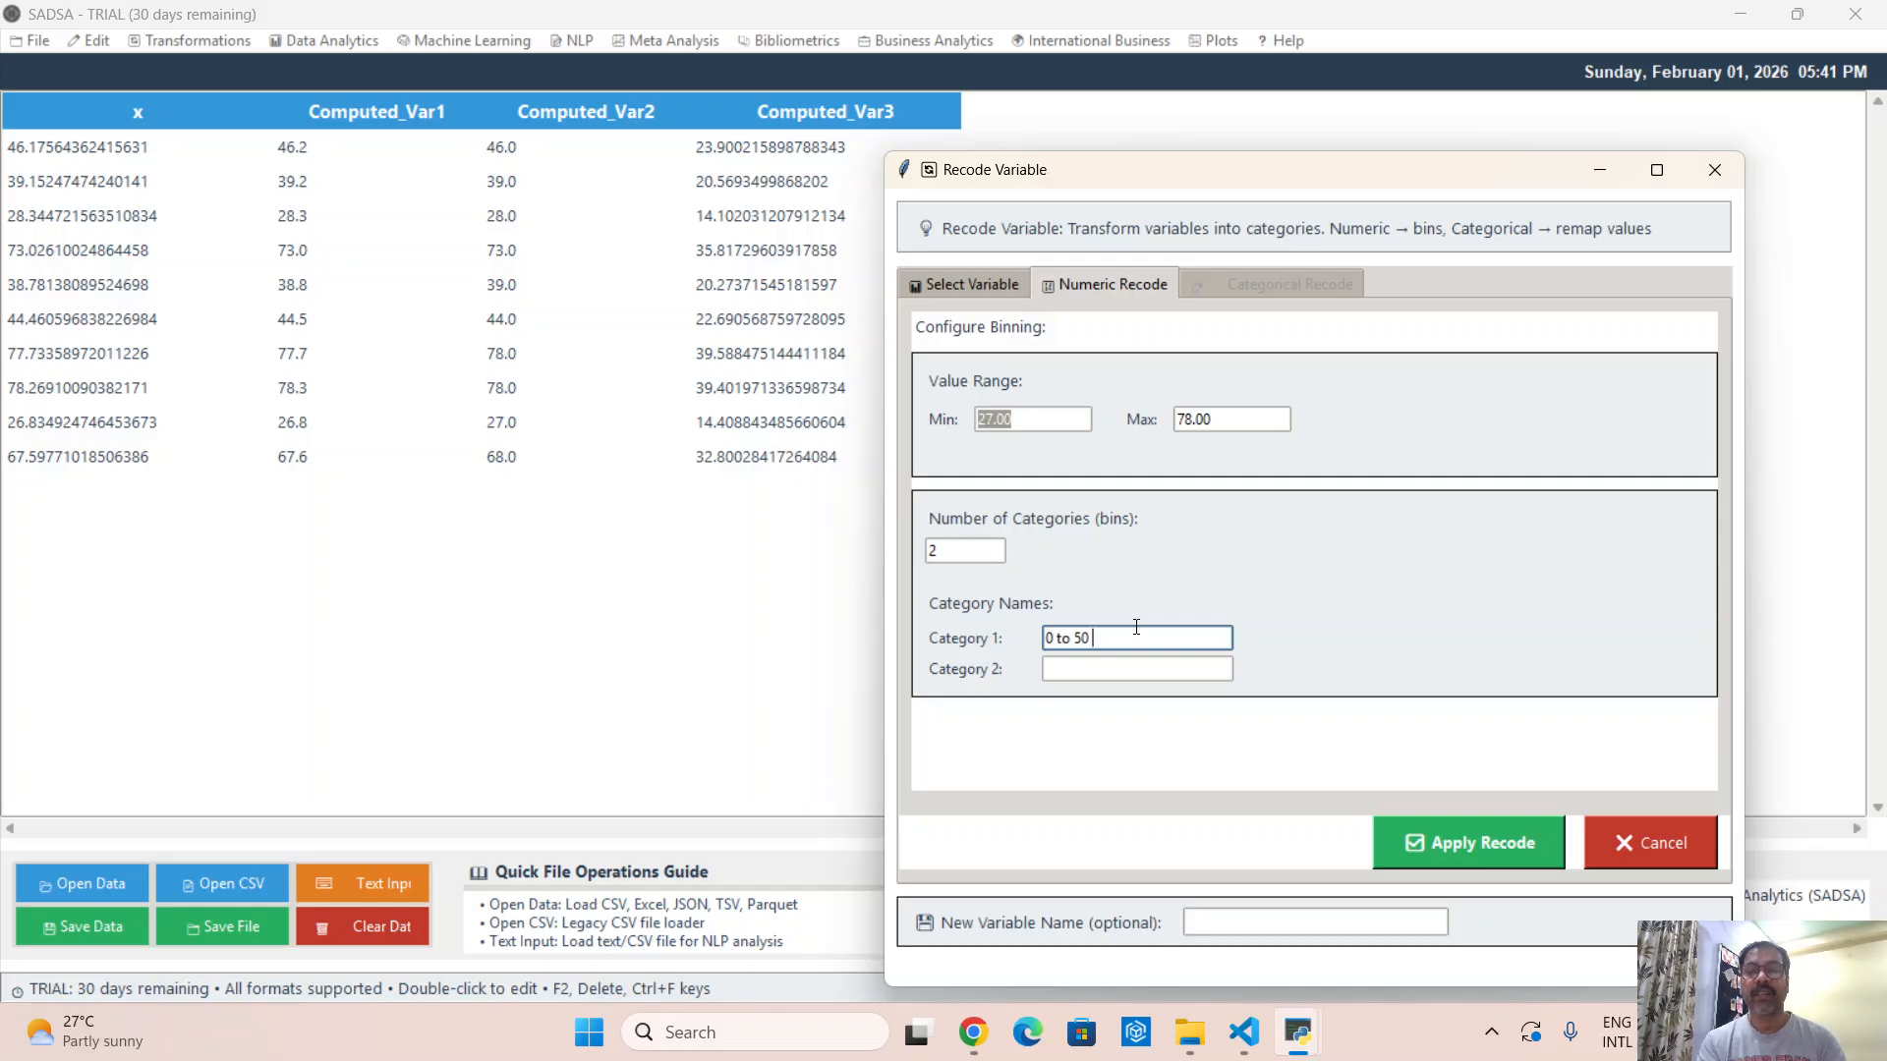
key(Tab)
text(50 to)
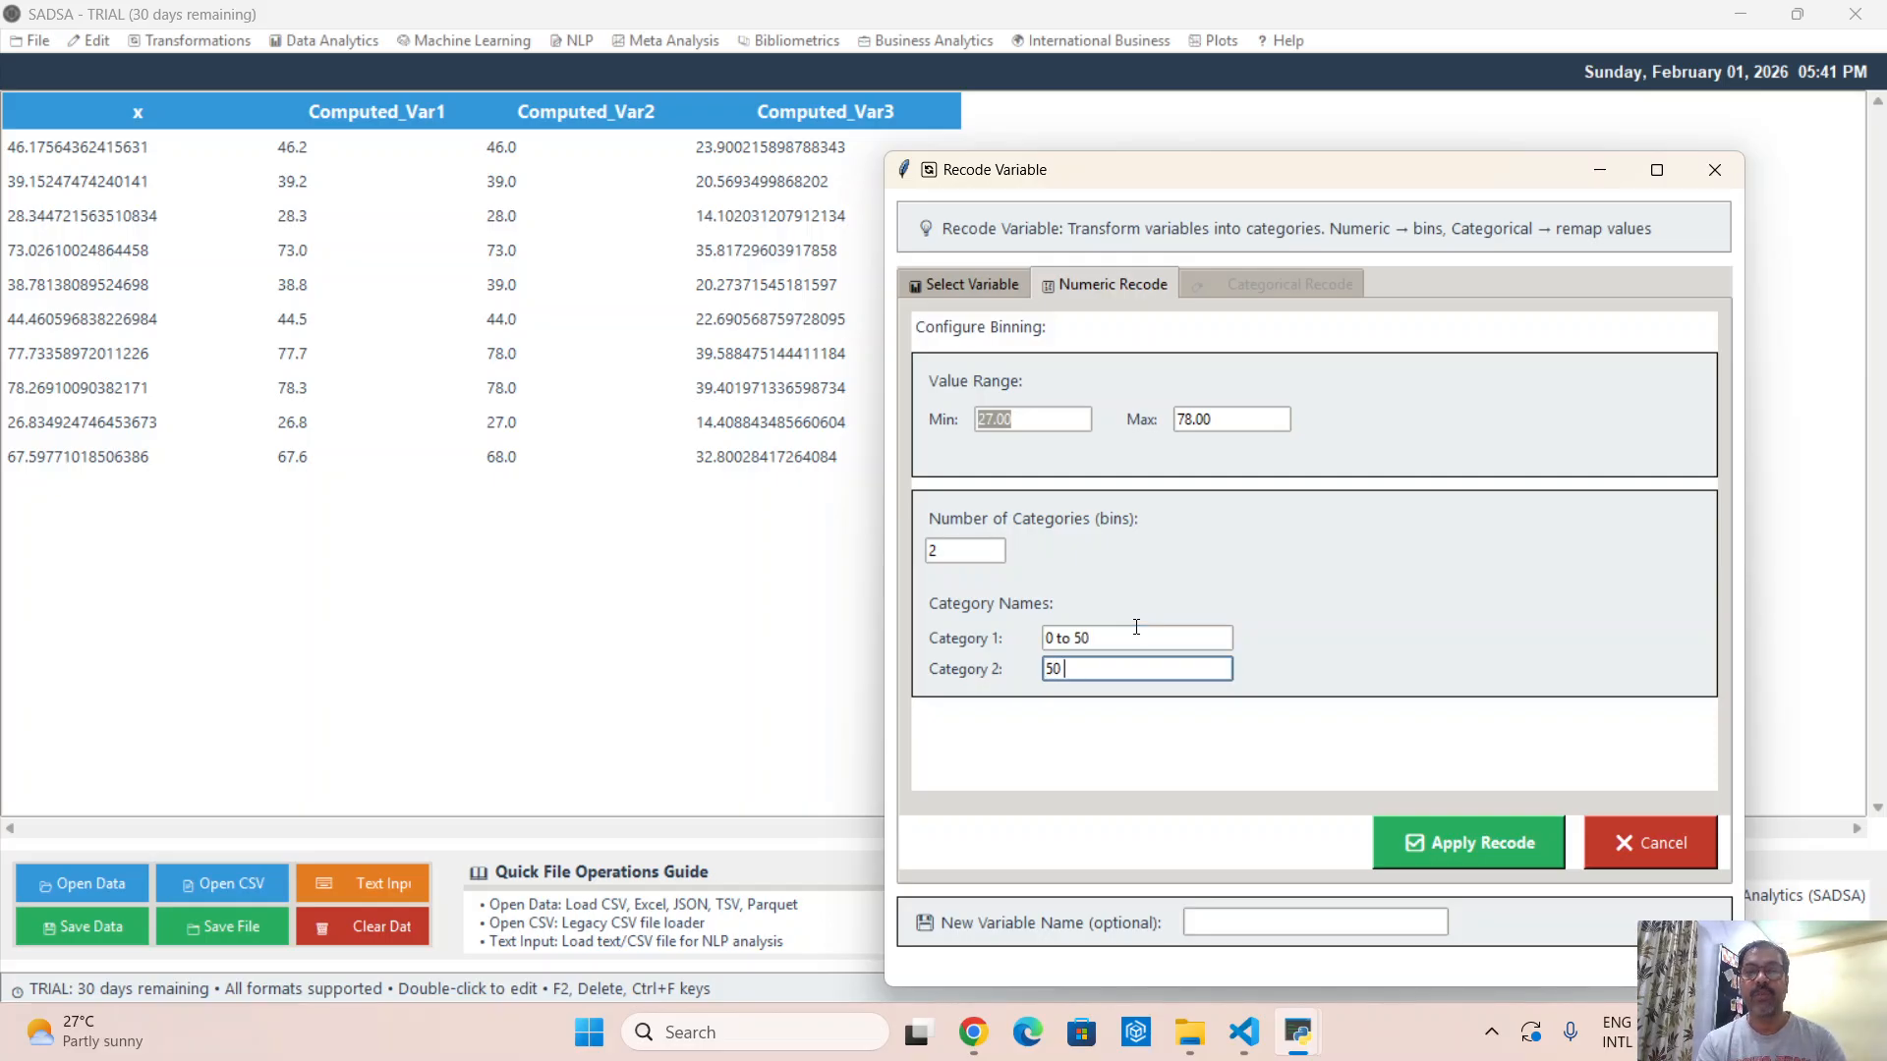
text(00)
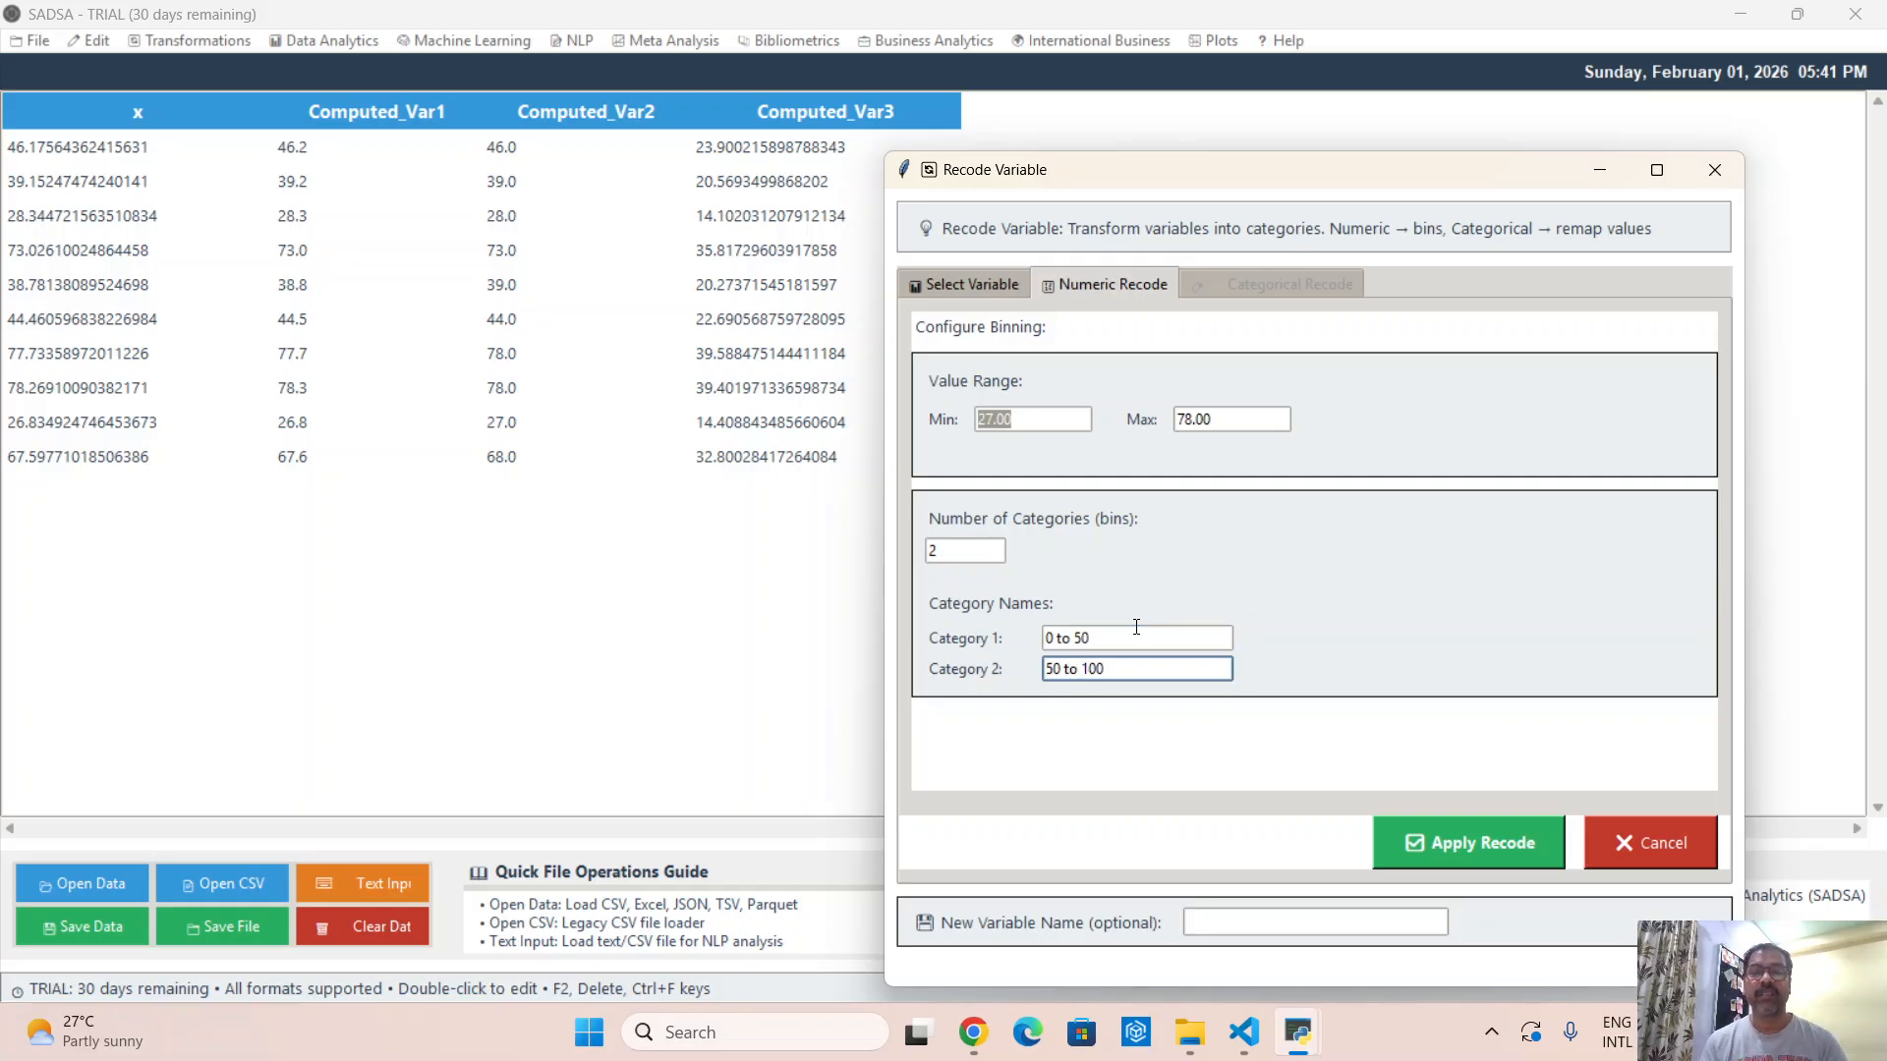
click(1471, 862)
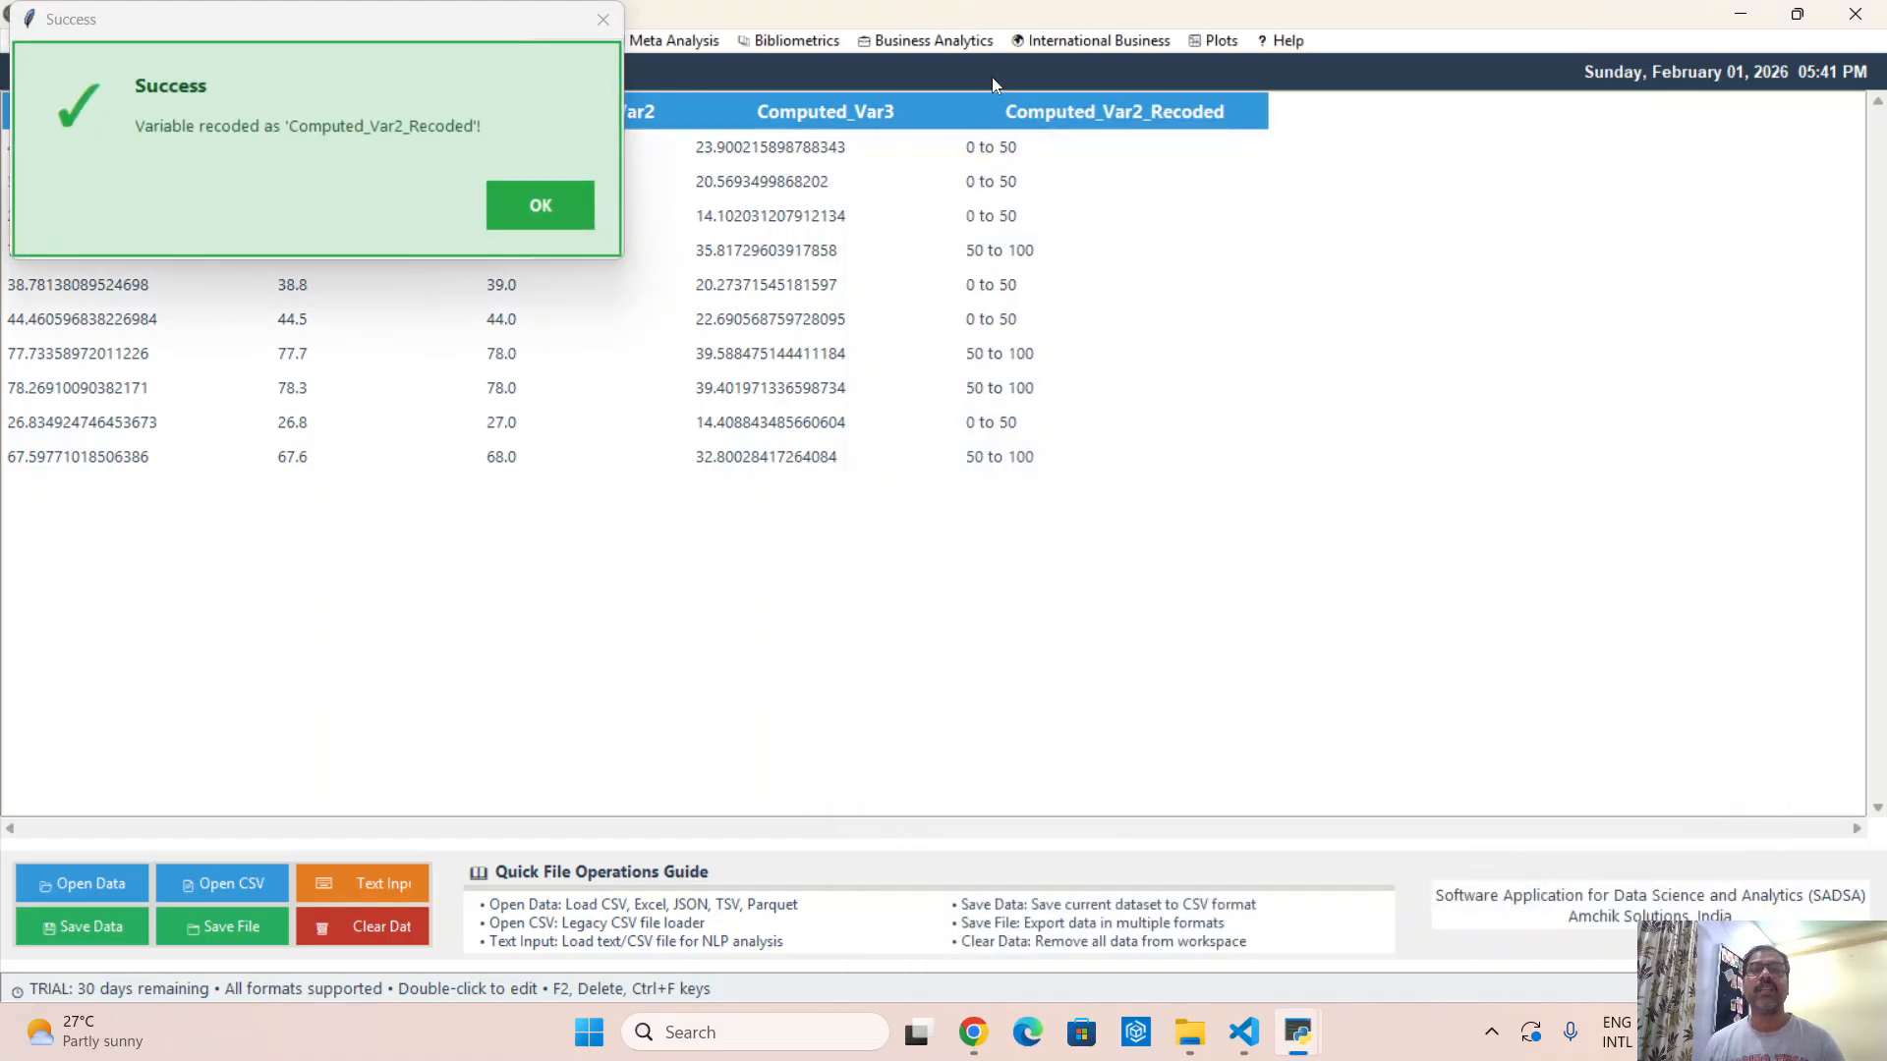
click(540, 204)
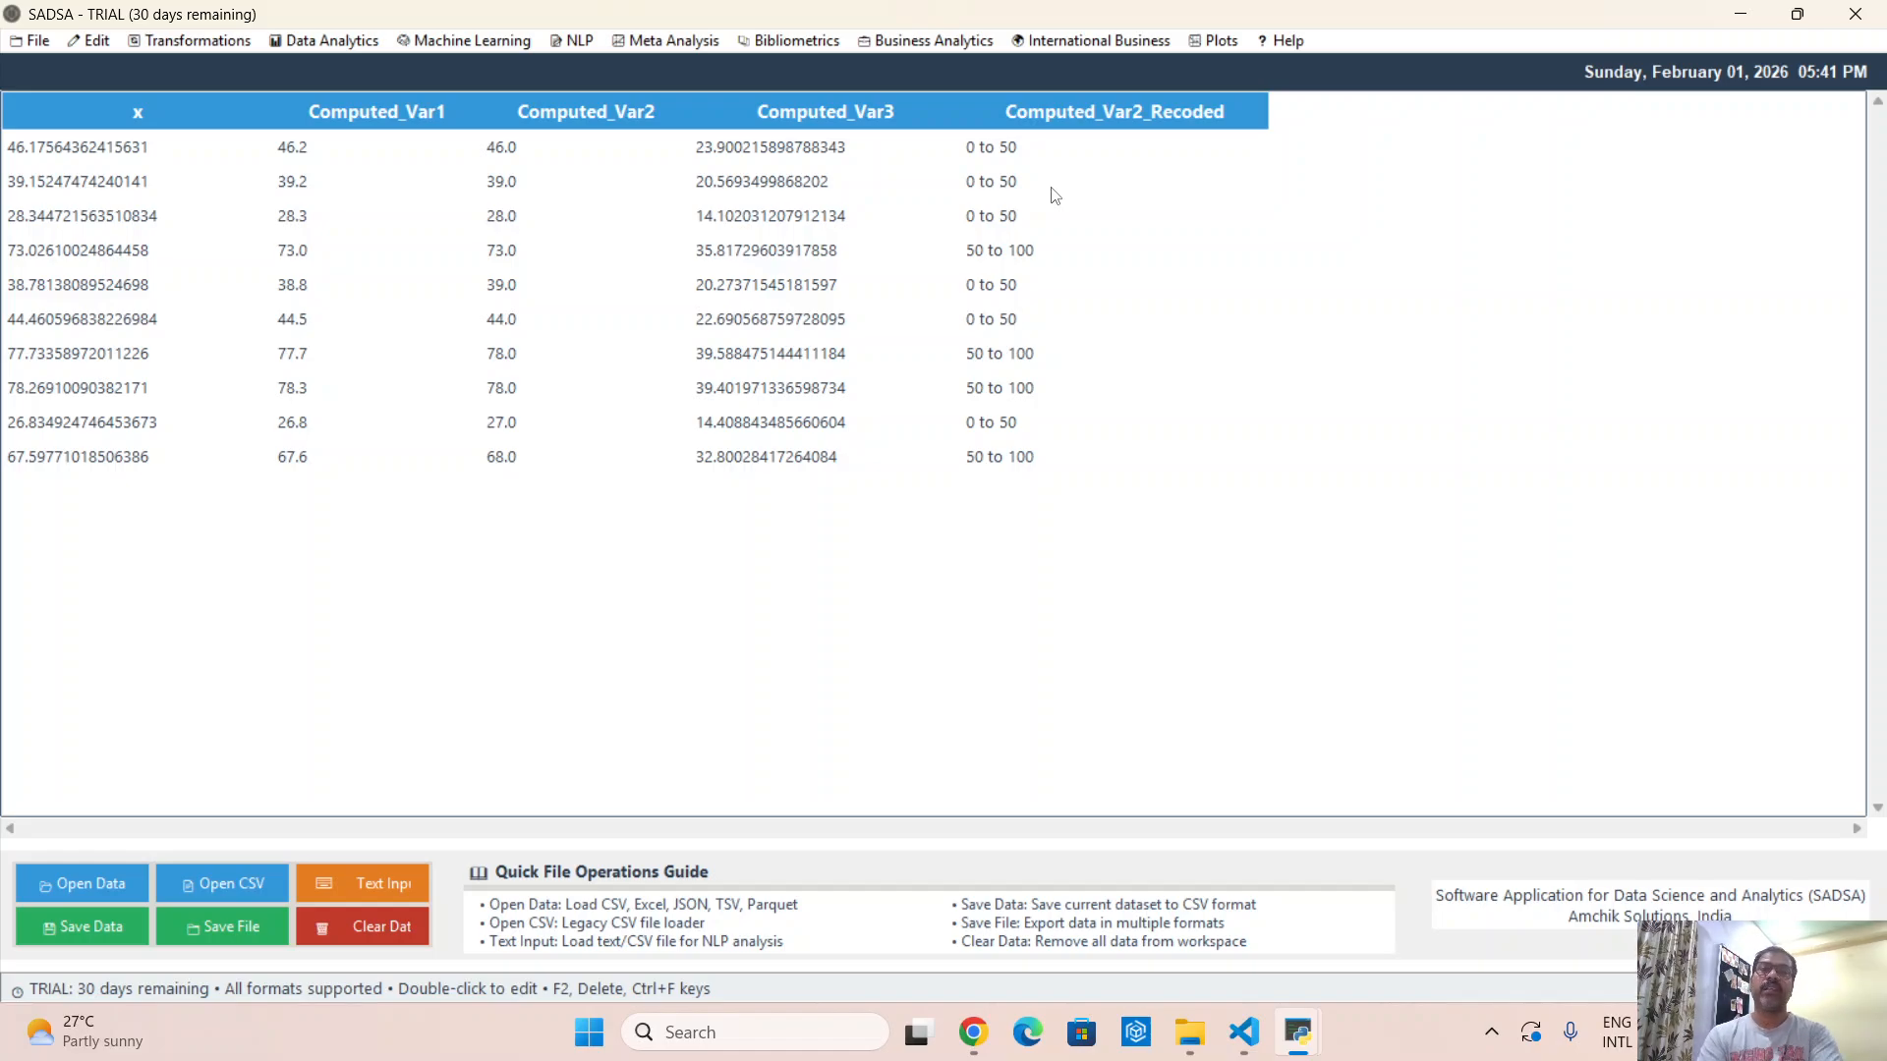
click(192, 43)
mouse_move(96, 42)
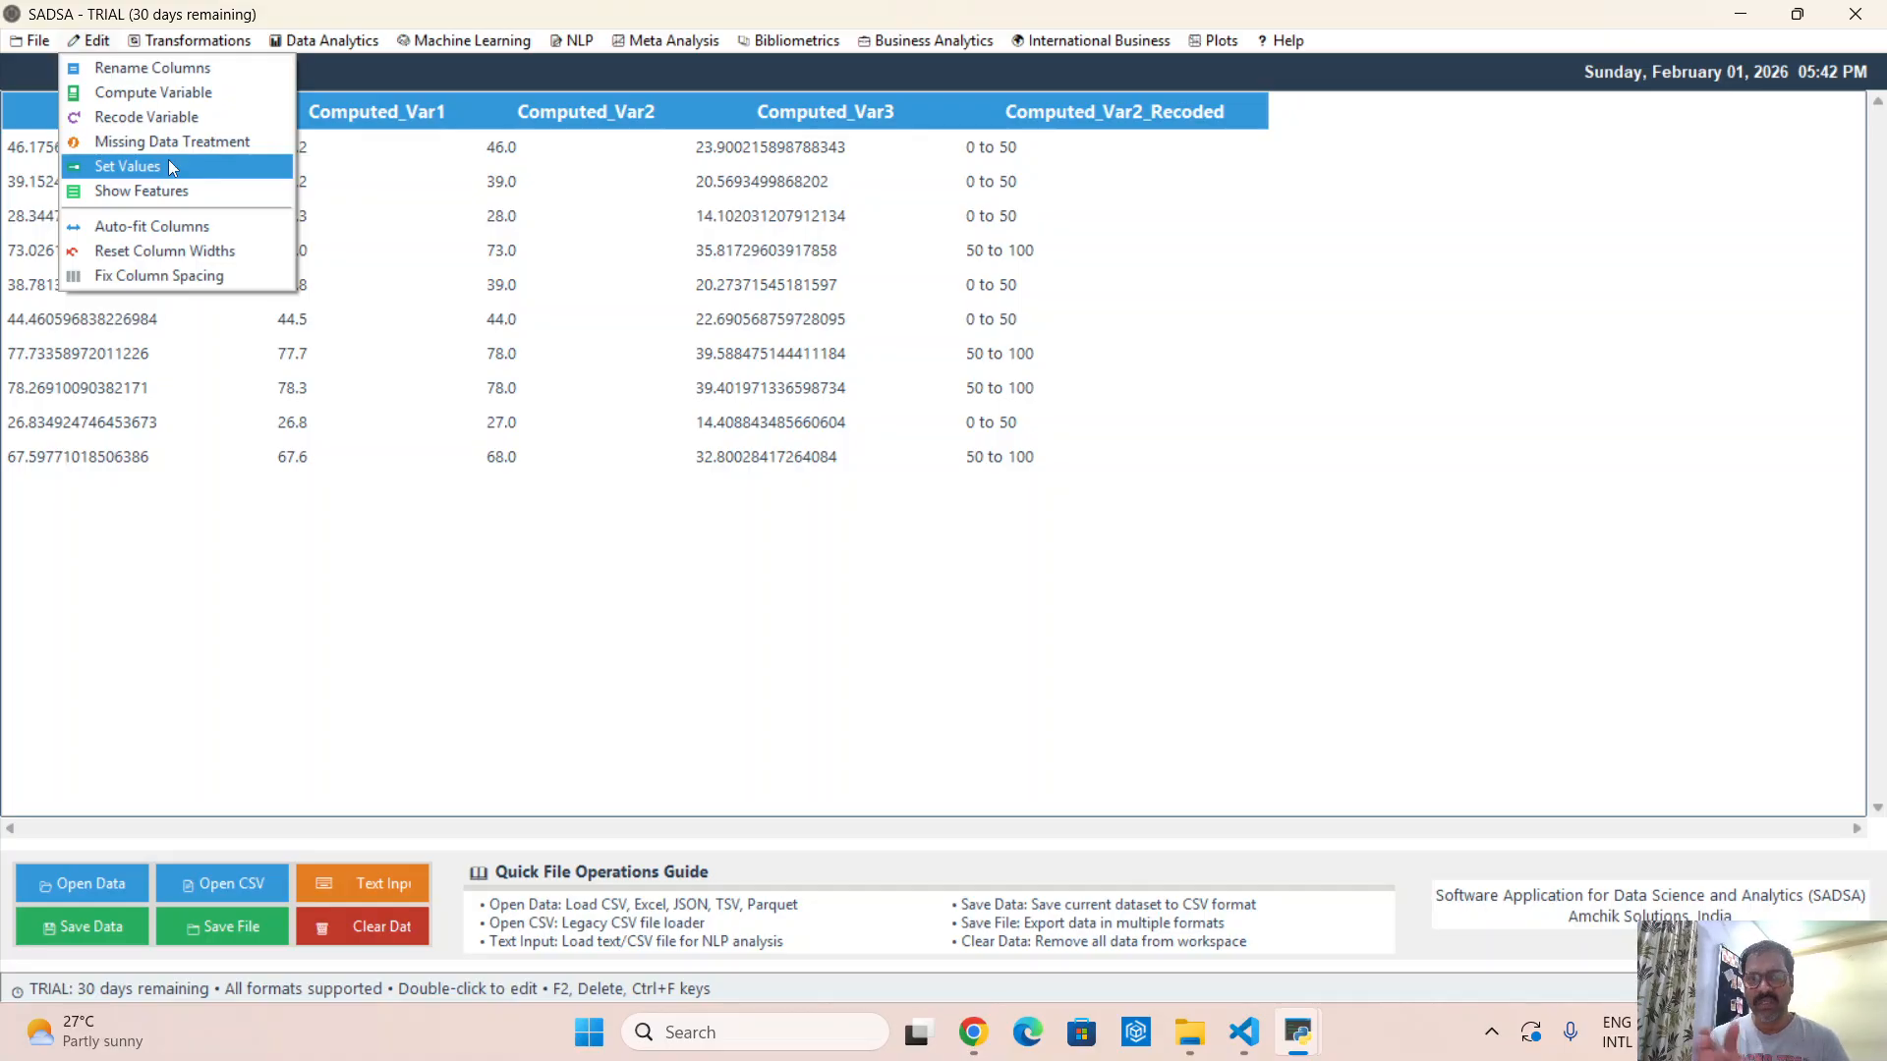
click(148, 68)
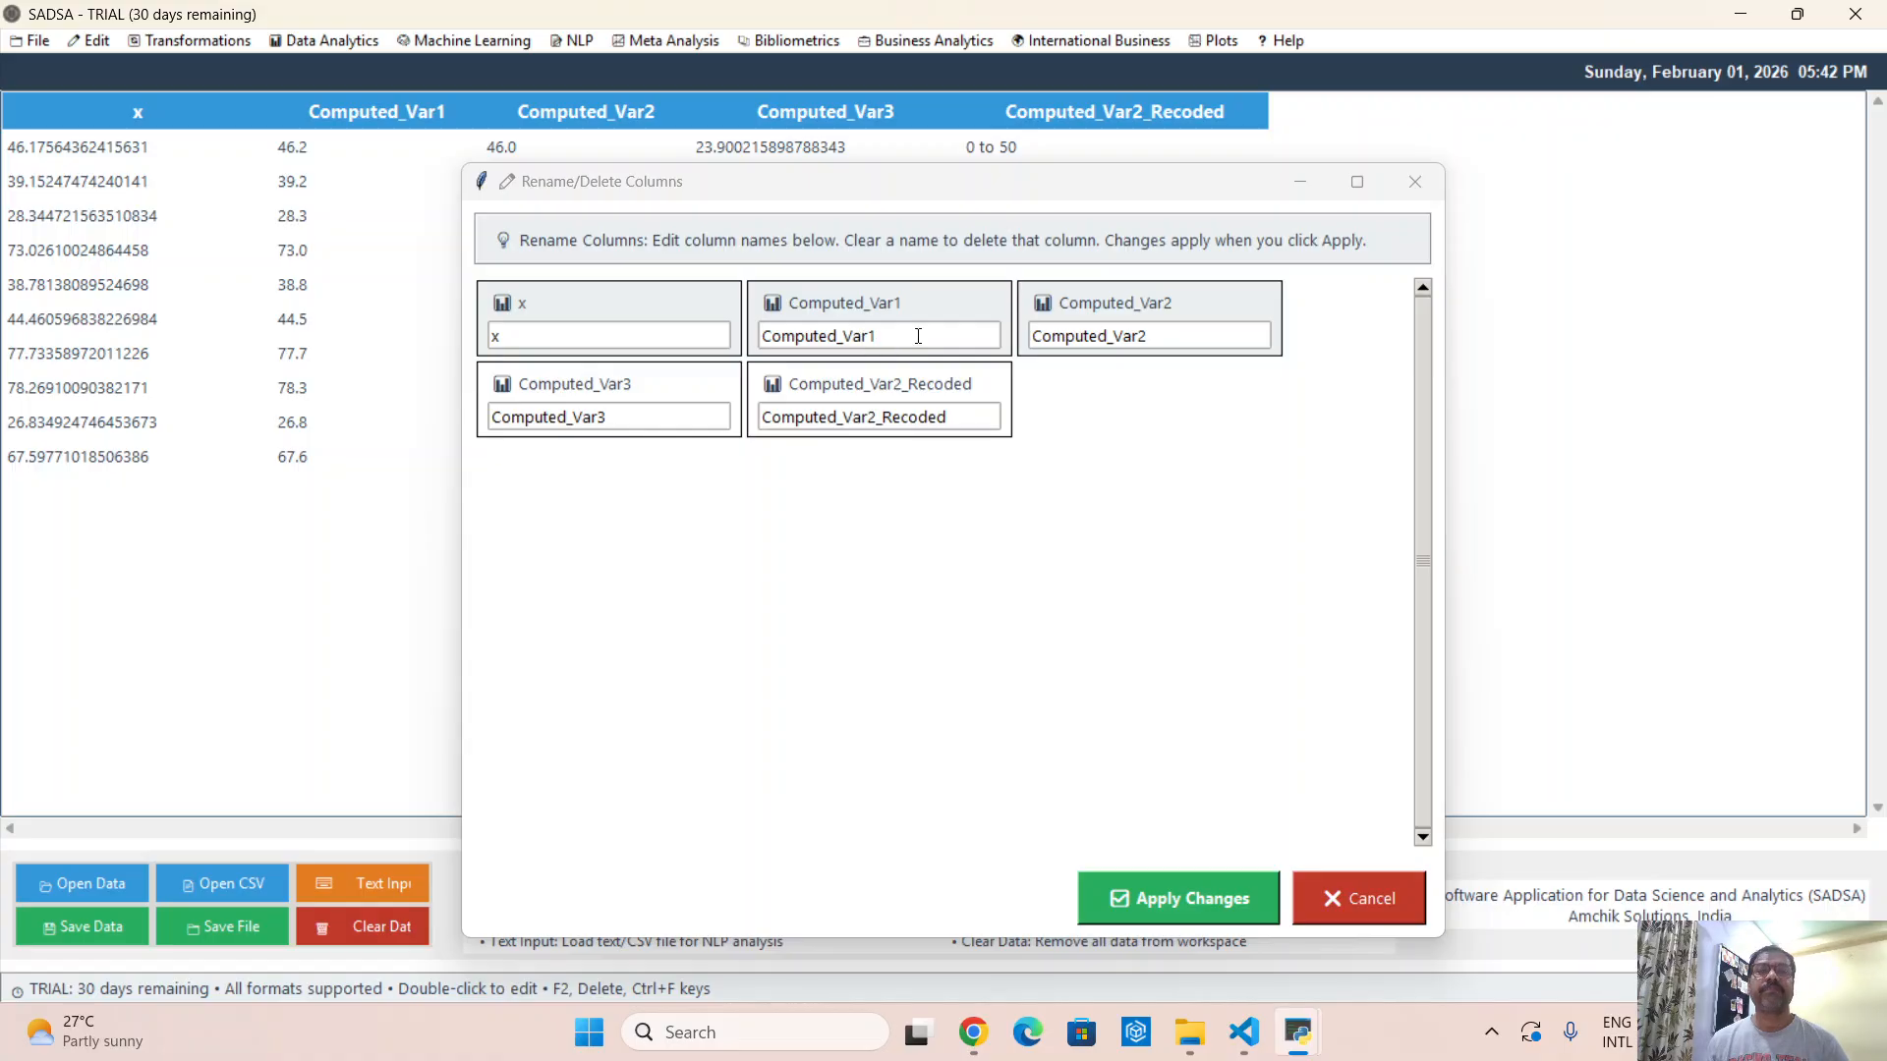
drag(951, 419, 744, 419)
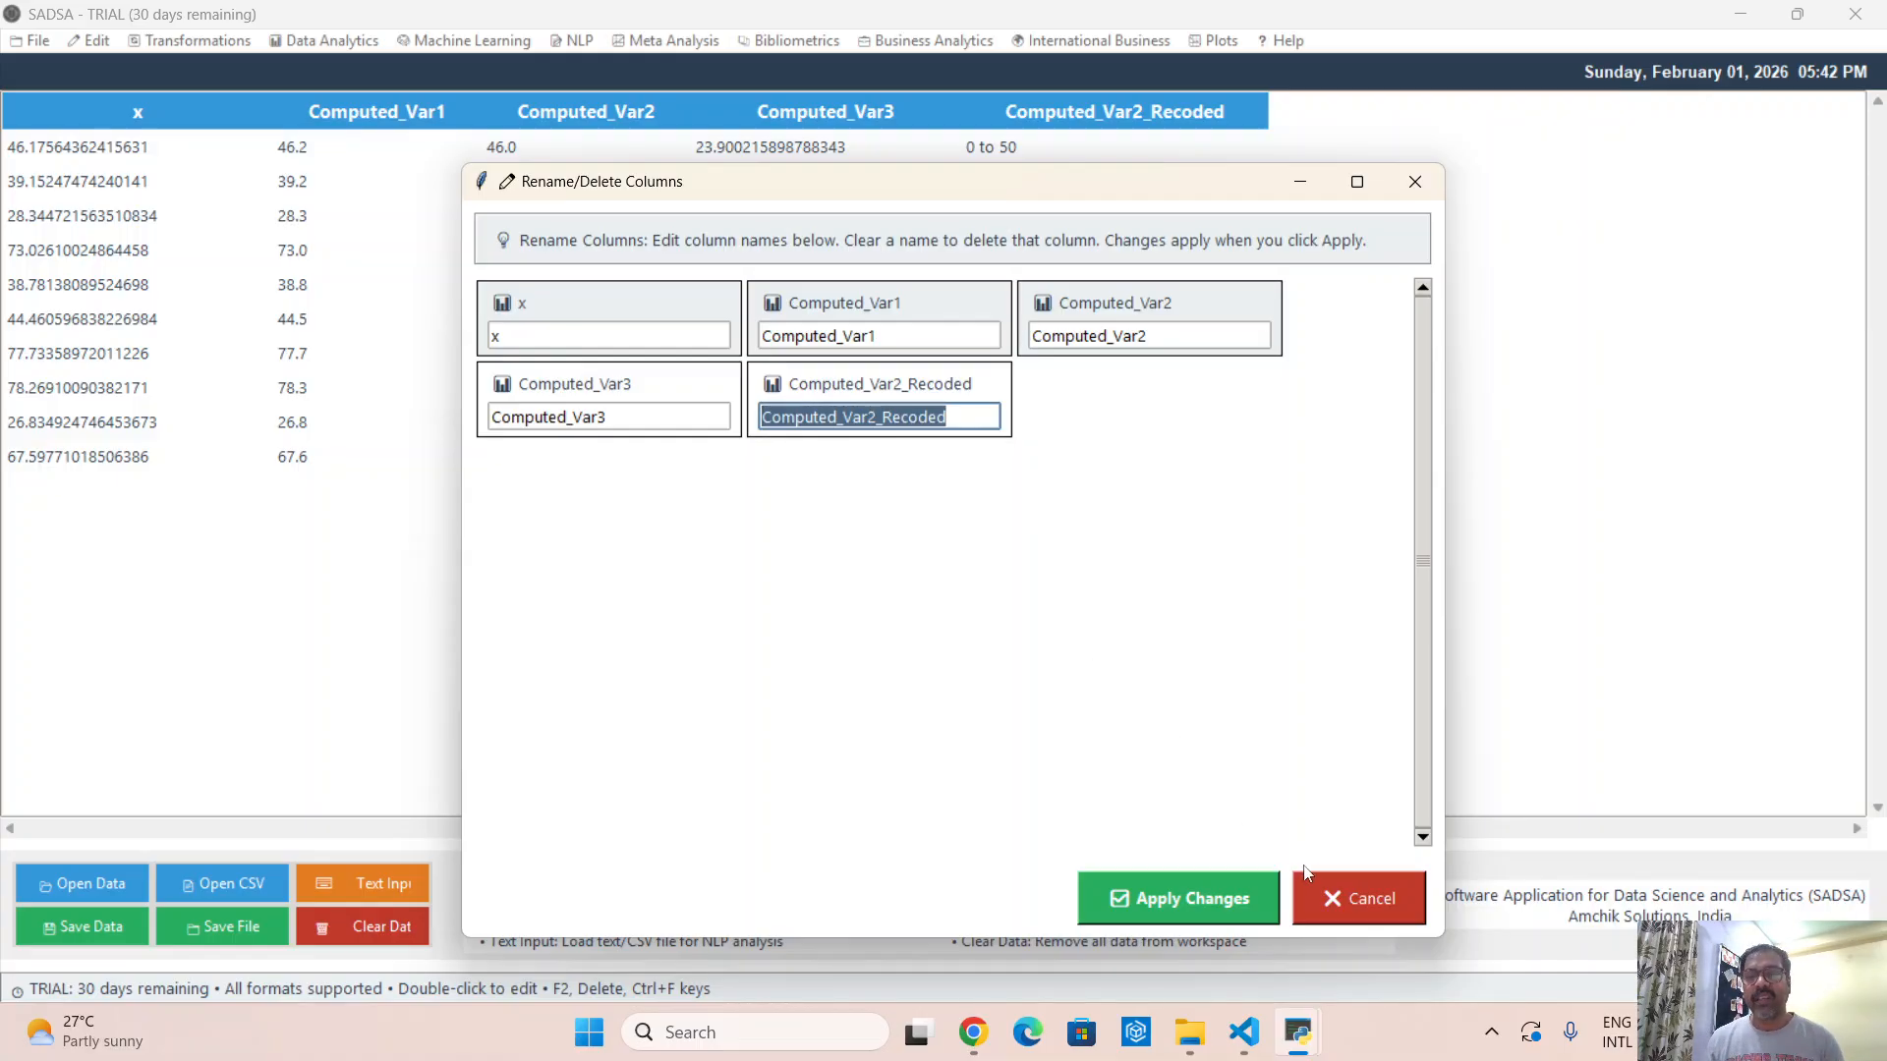
click(1353, 906)
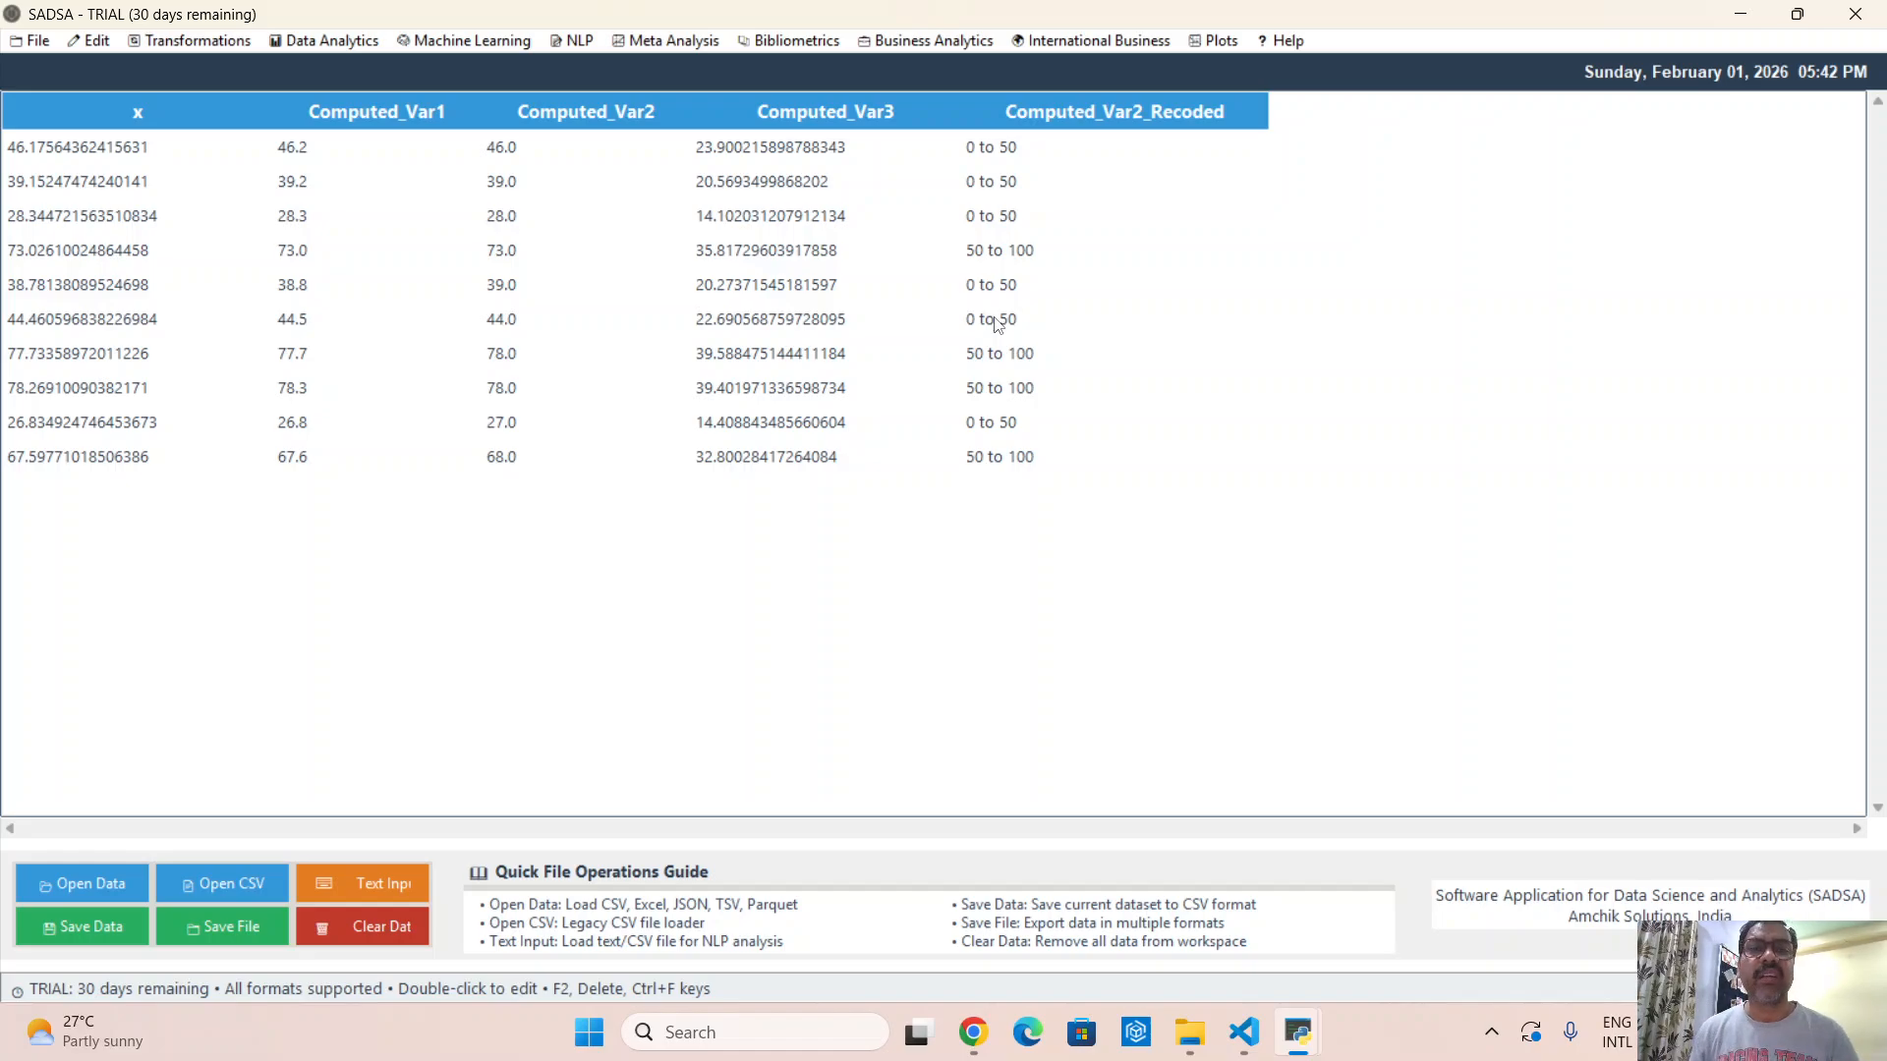
Open Set Values for labelling and choose Computed_Var2_Recoded as the variable
click(95, 40)
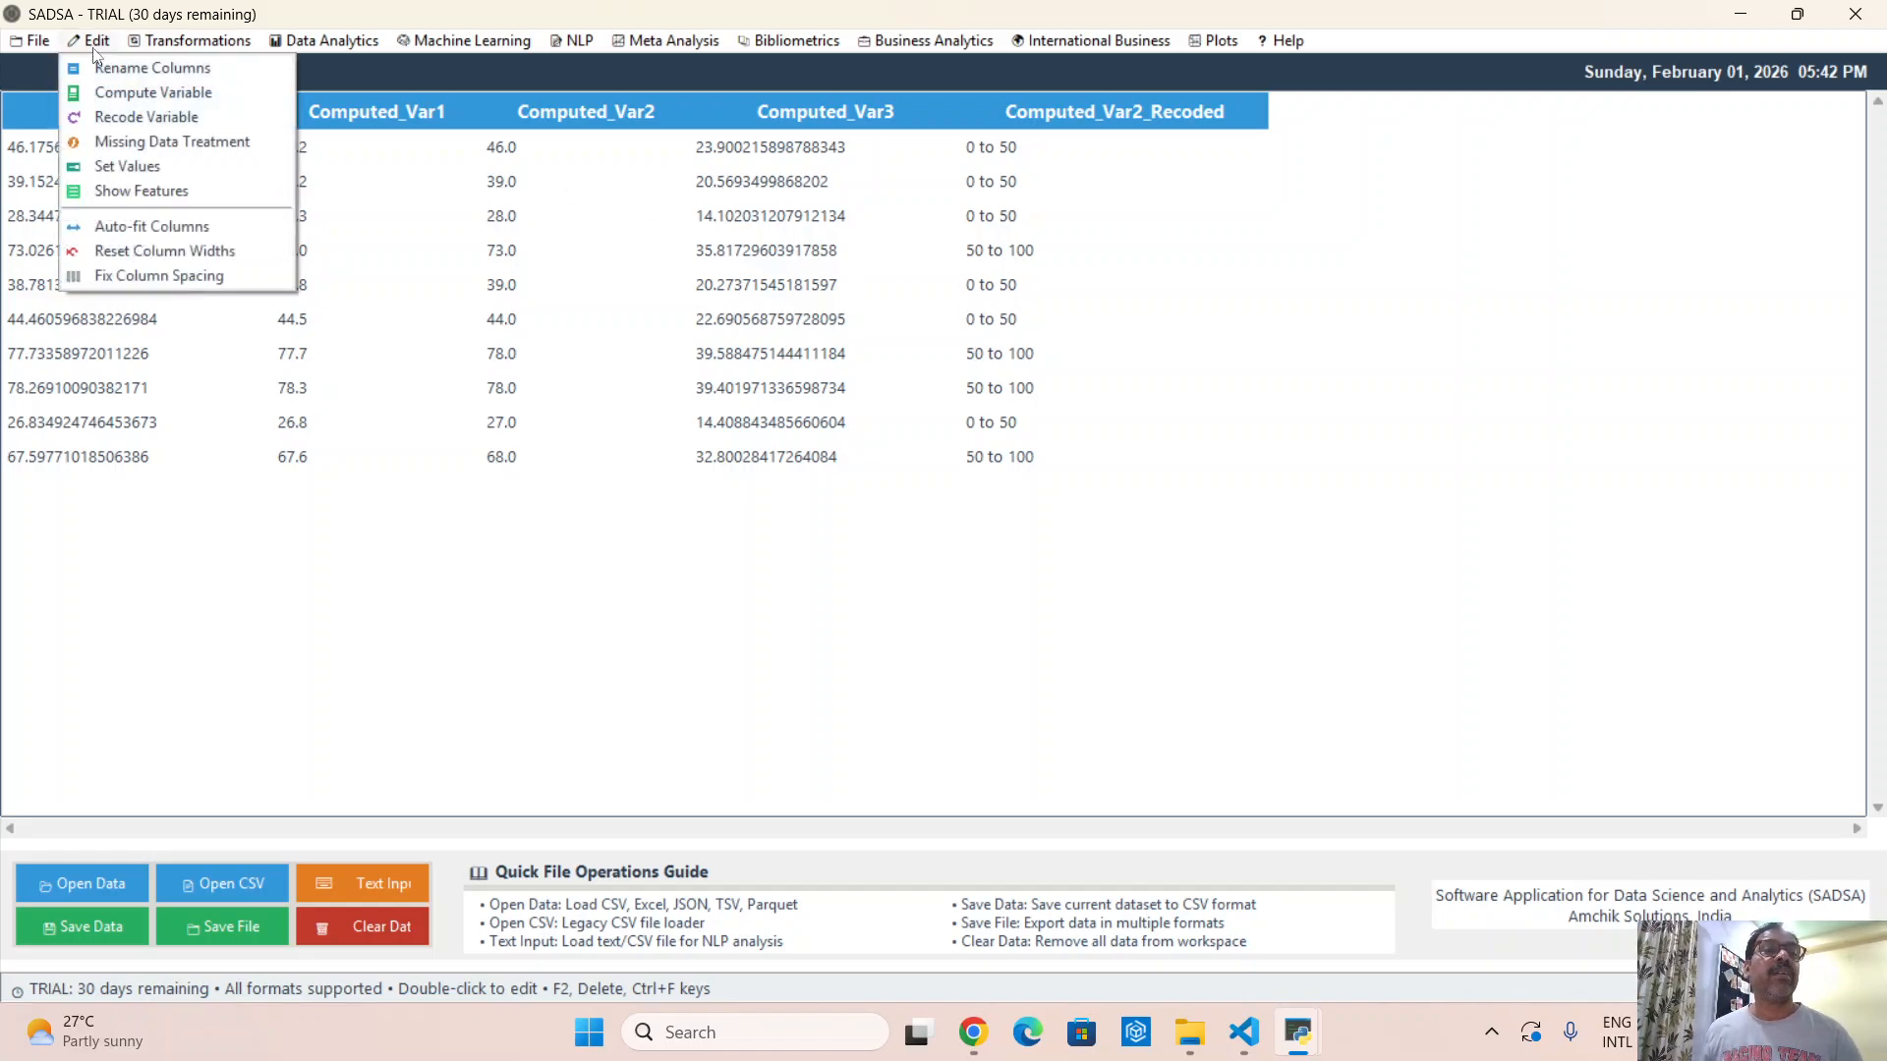
click(155, 171)
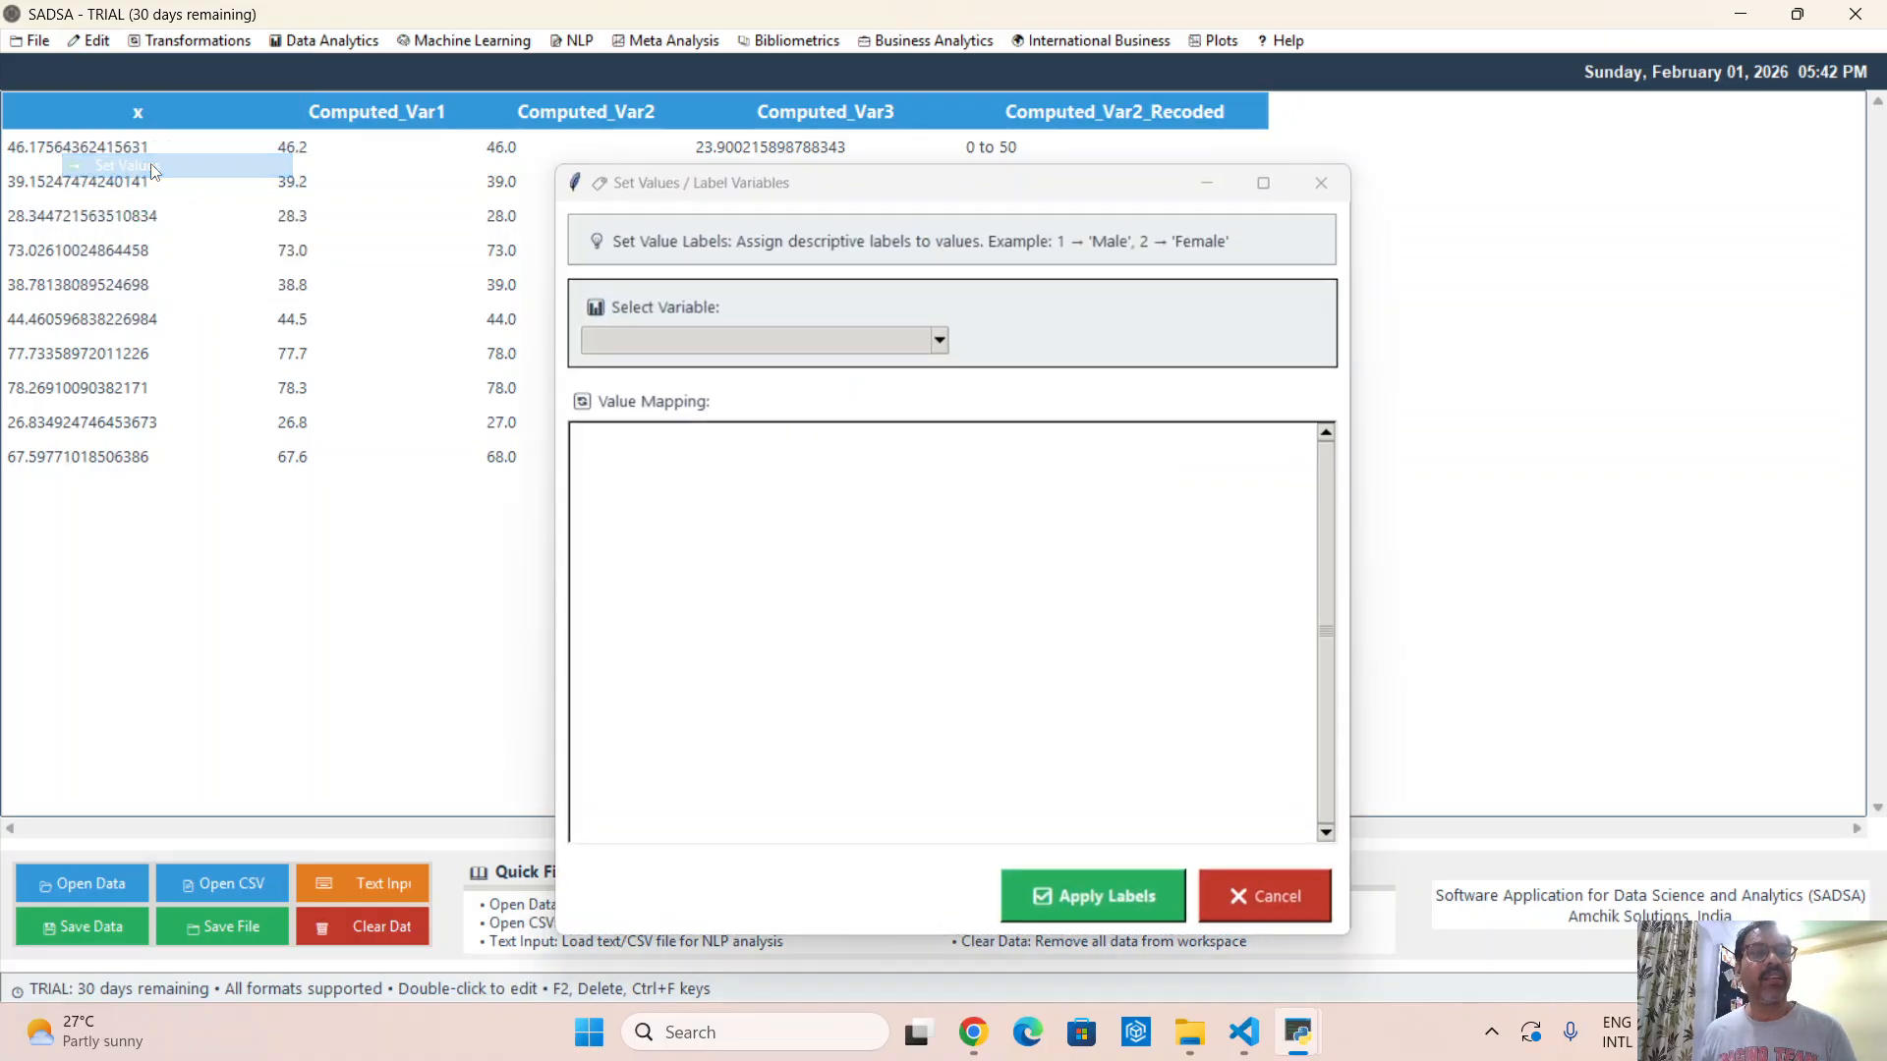
click(887, 342)
click(765, 445)
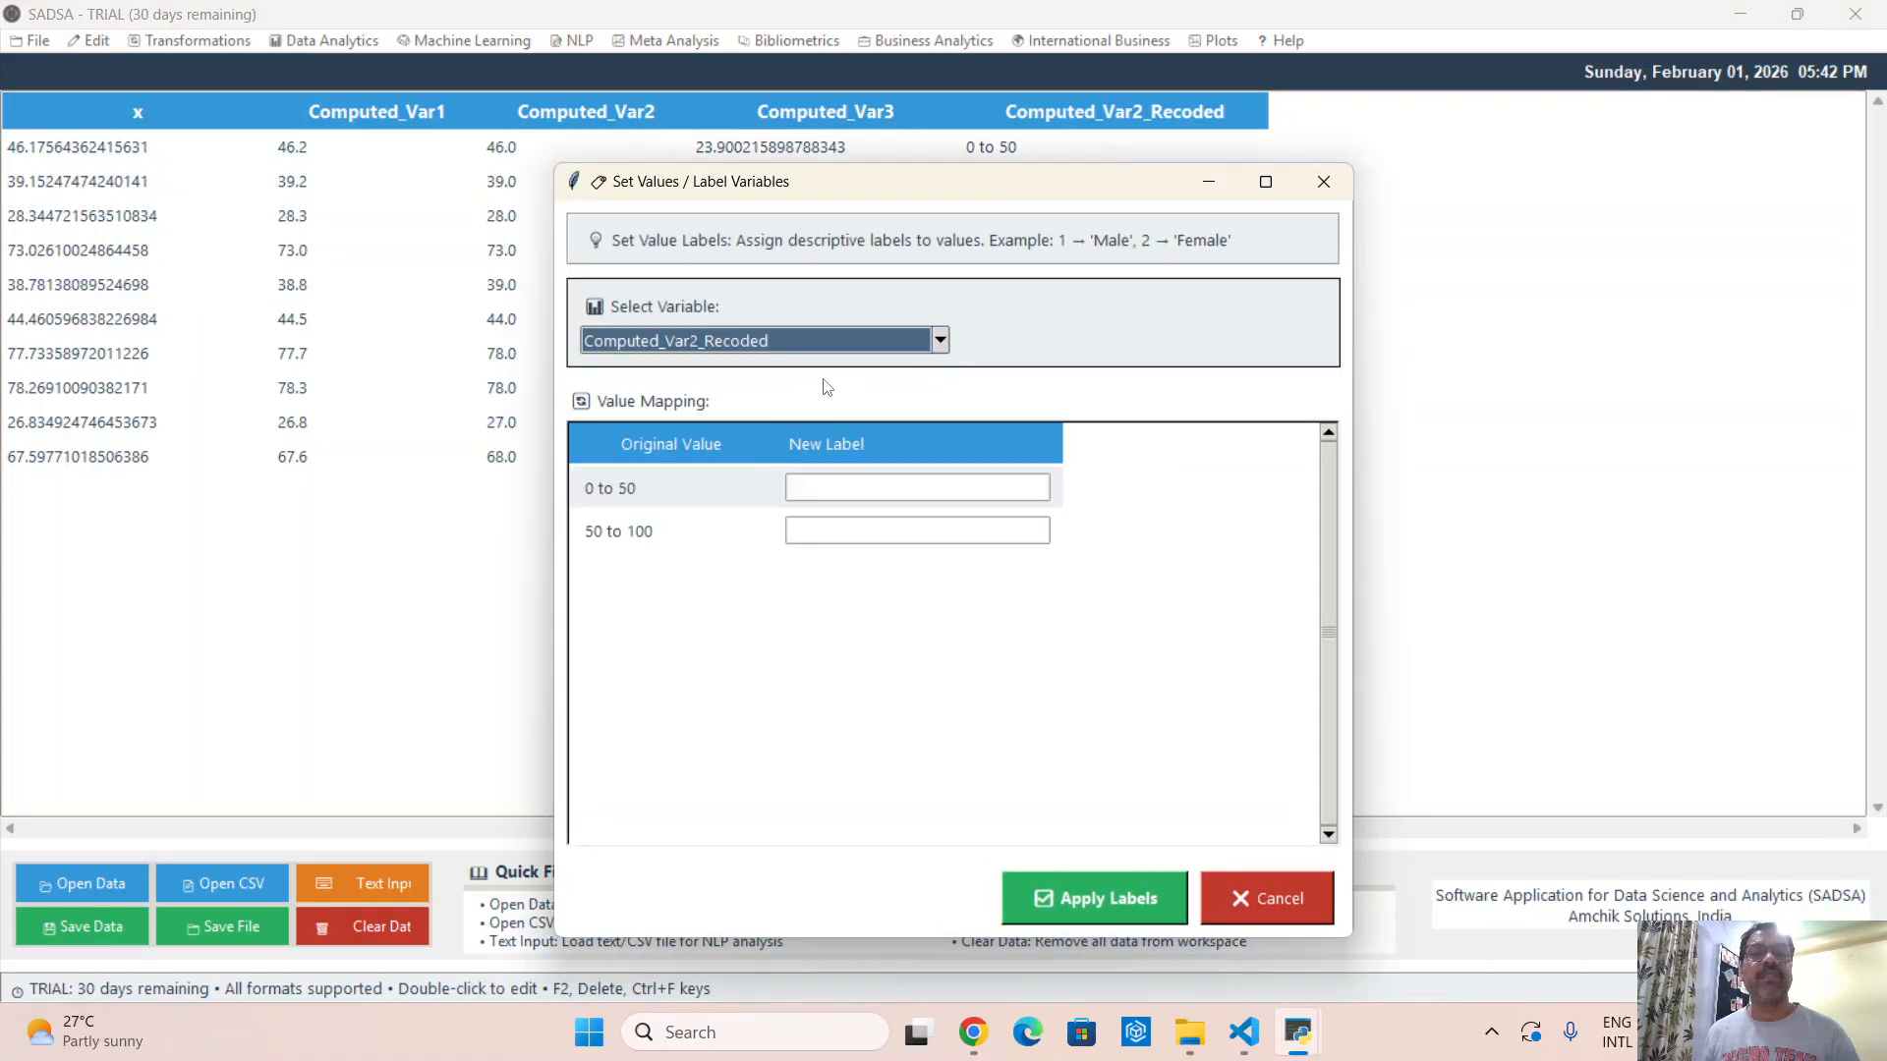
Label the value "0 to 50" as 1 and "50 to 100" as 2, apply the labels and dismiss the confirmation
key(Tab)
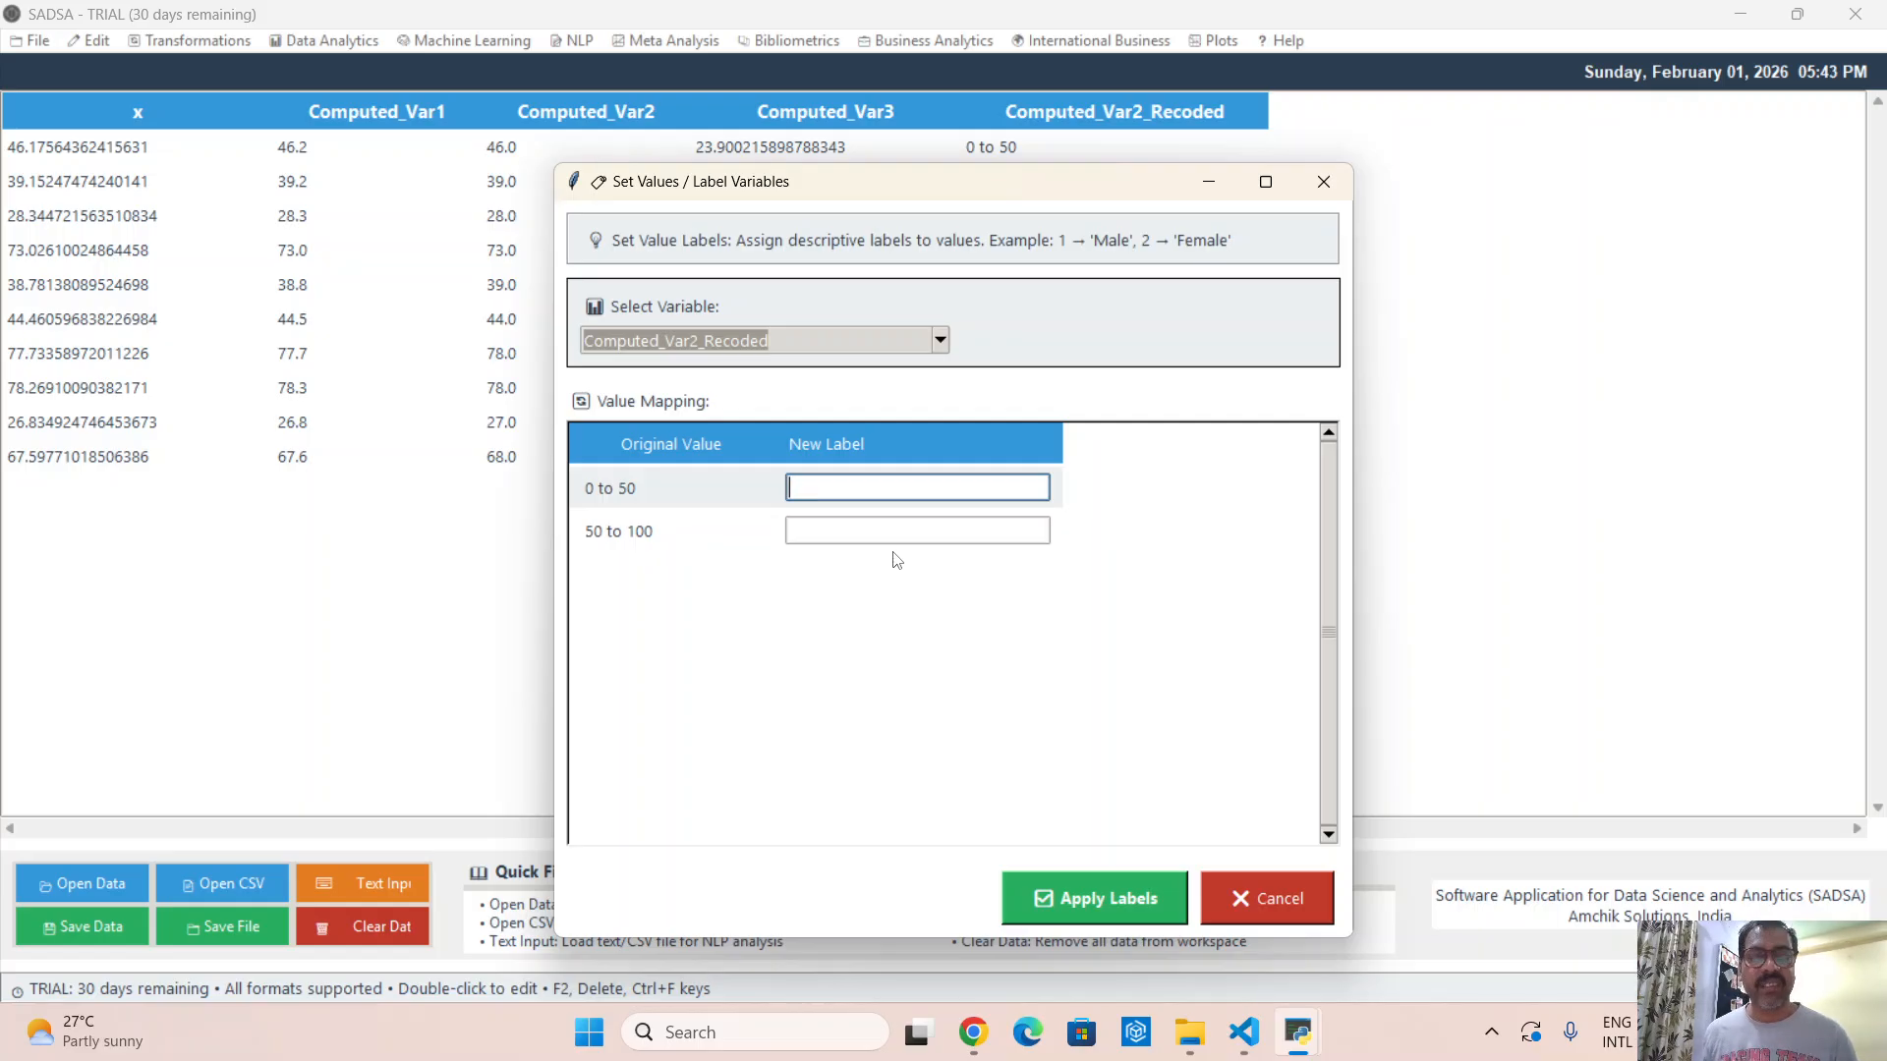
text(1)
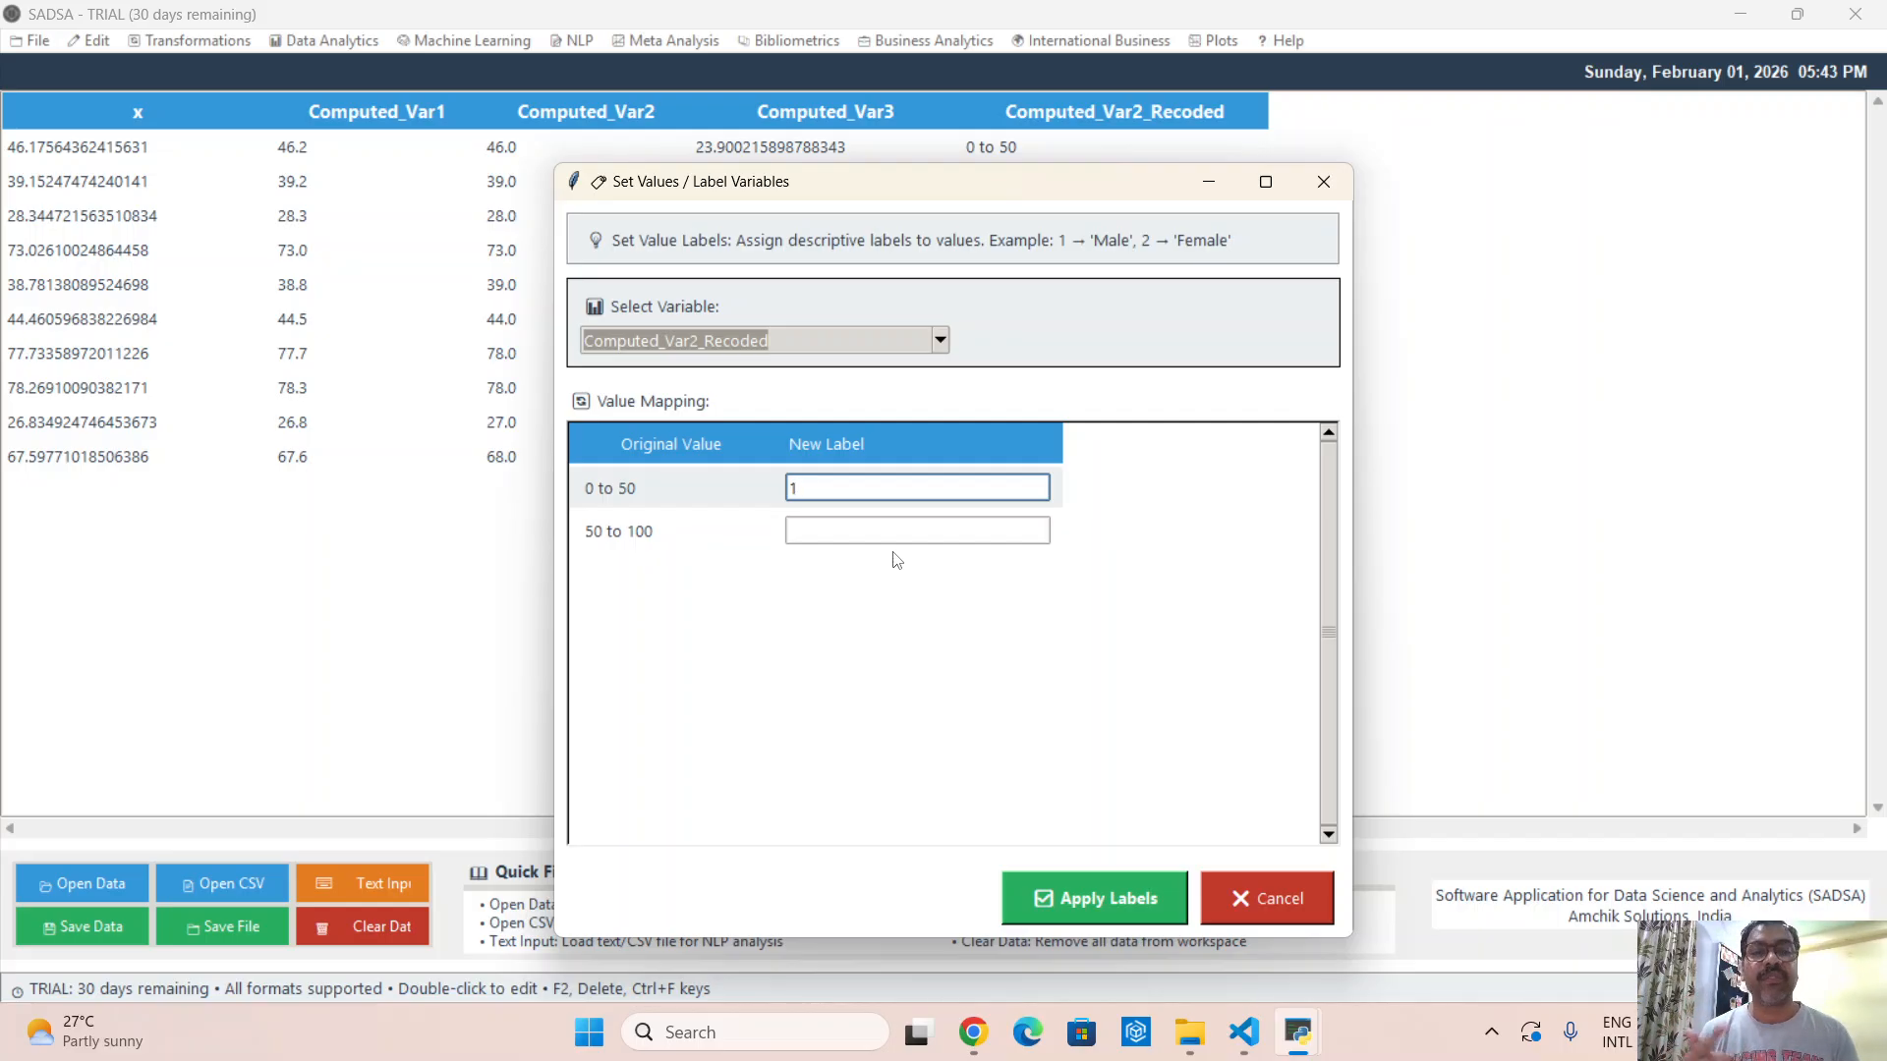
key(Tab)
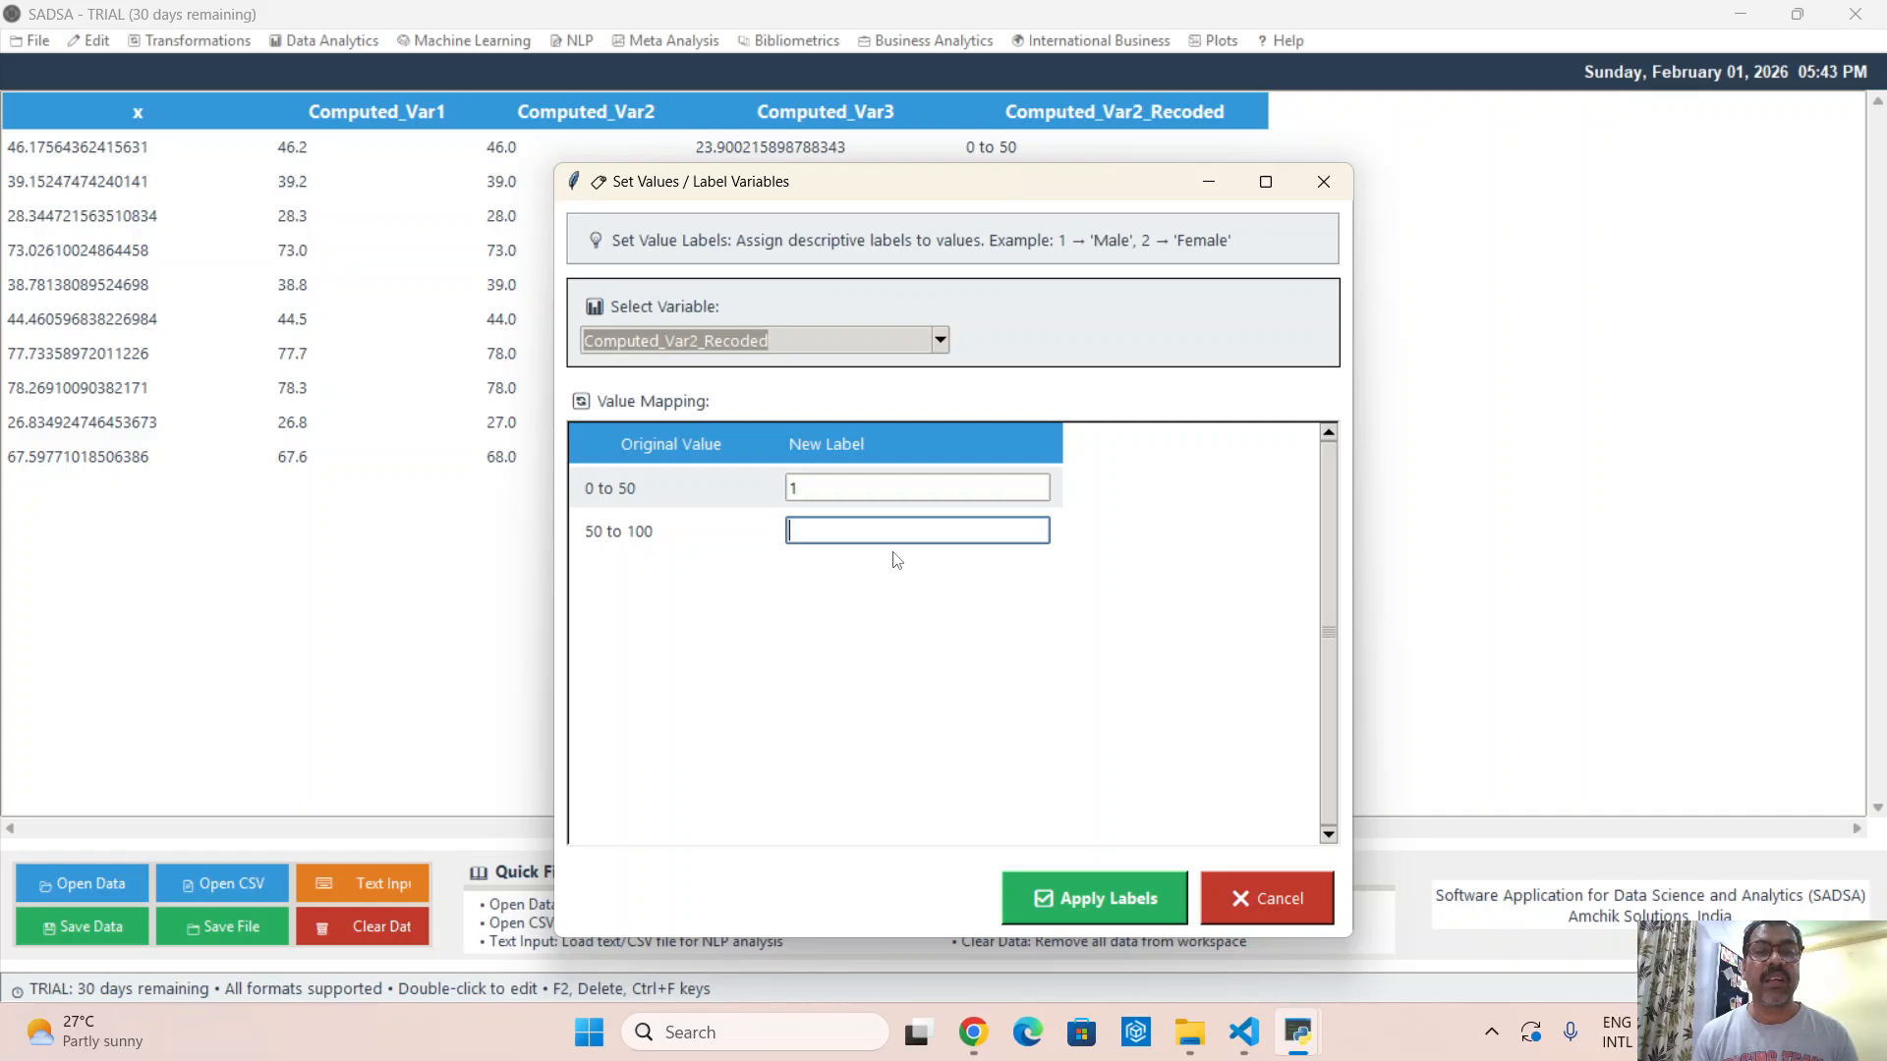
text(2)
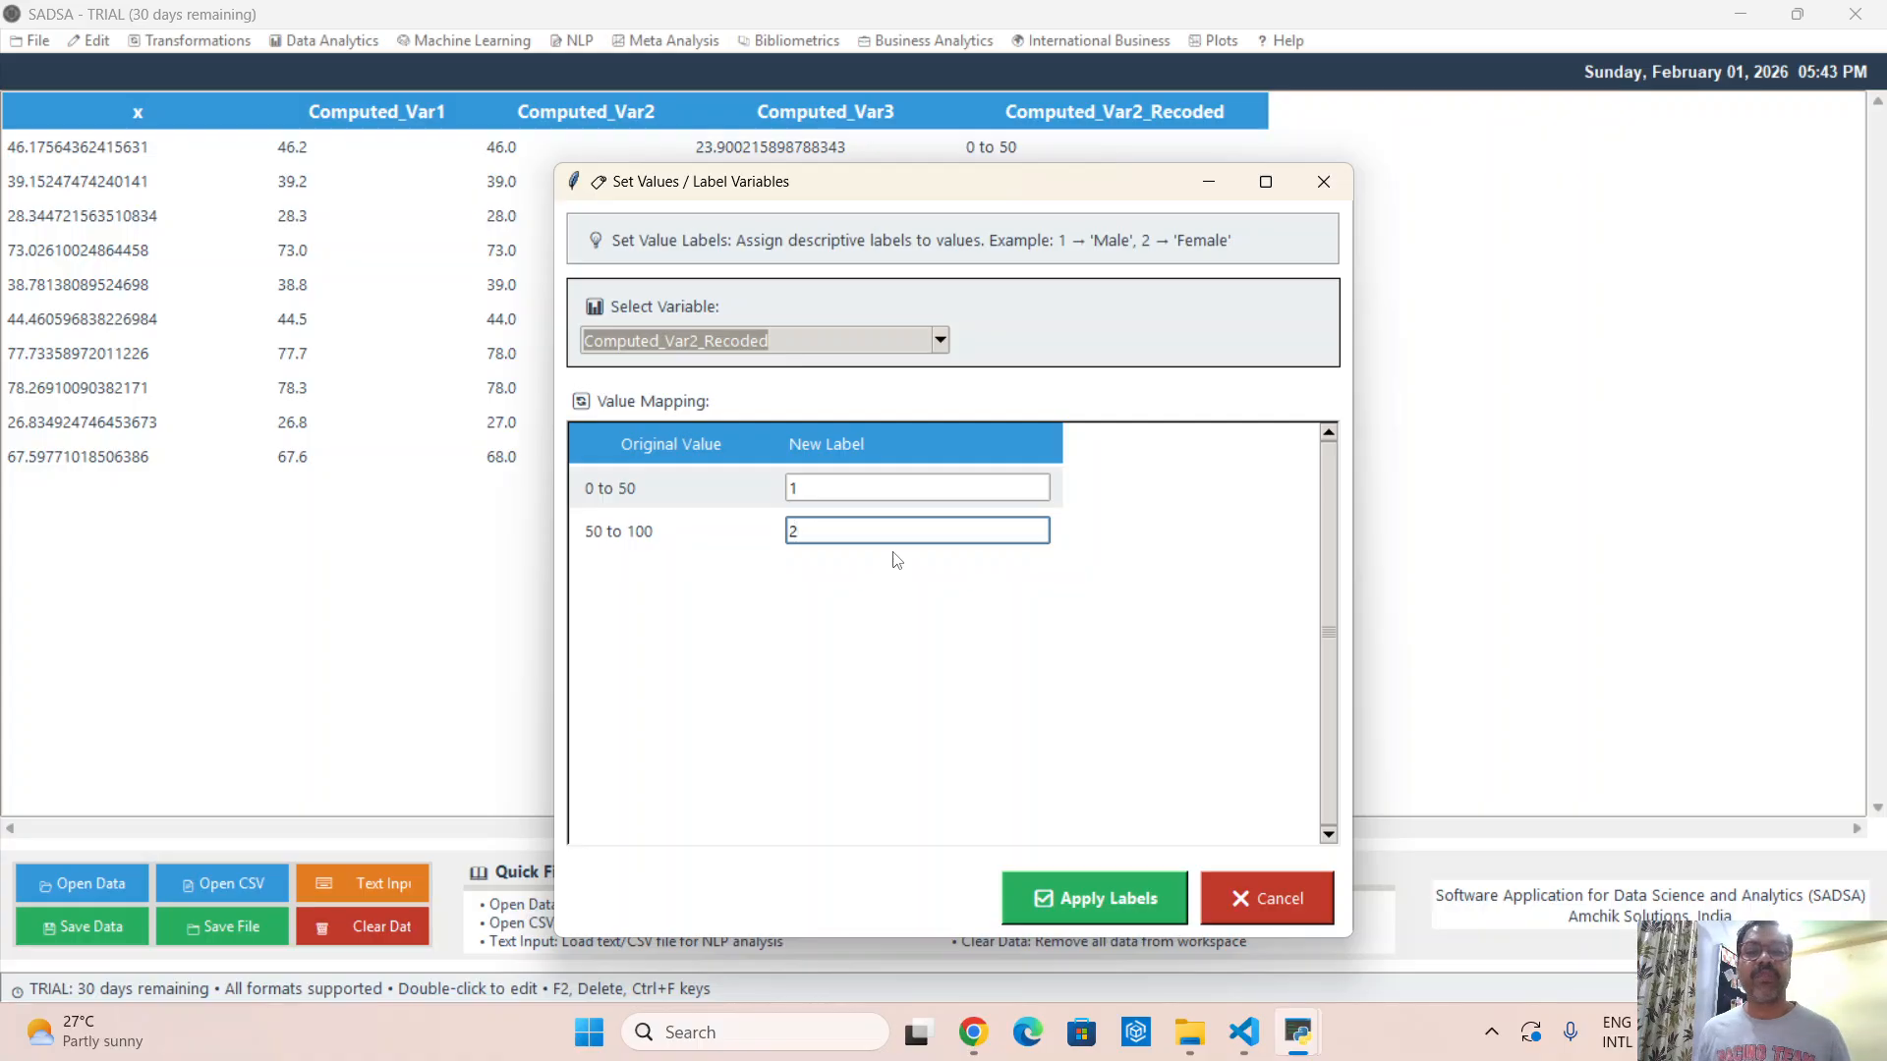
click(1142, 900)
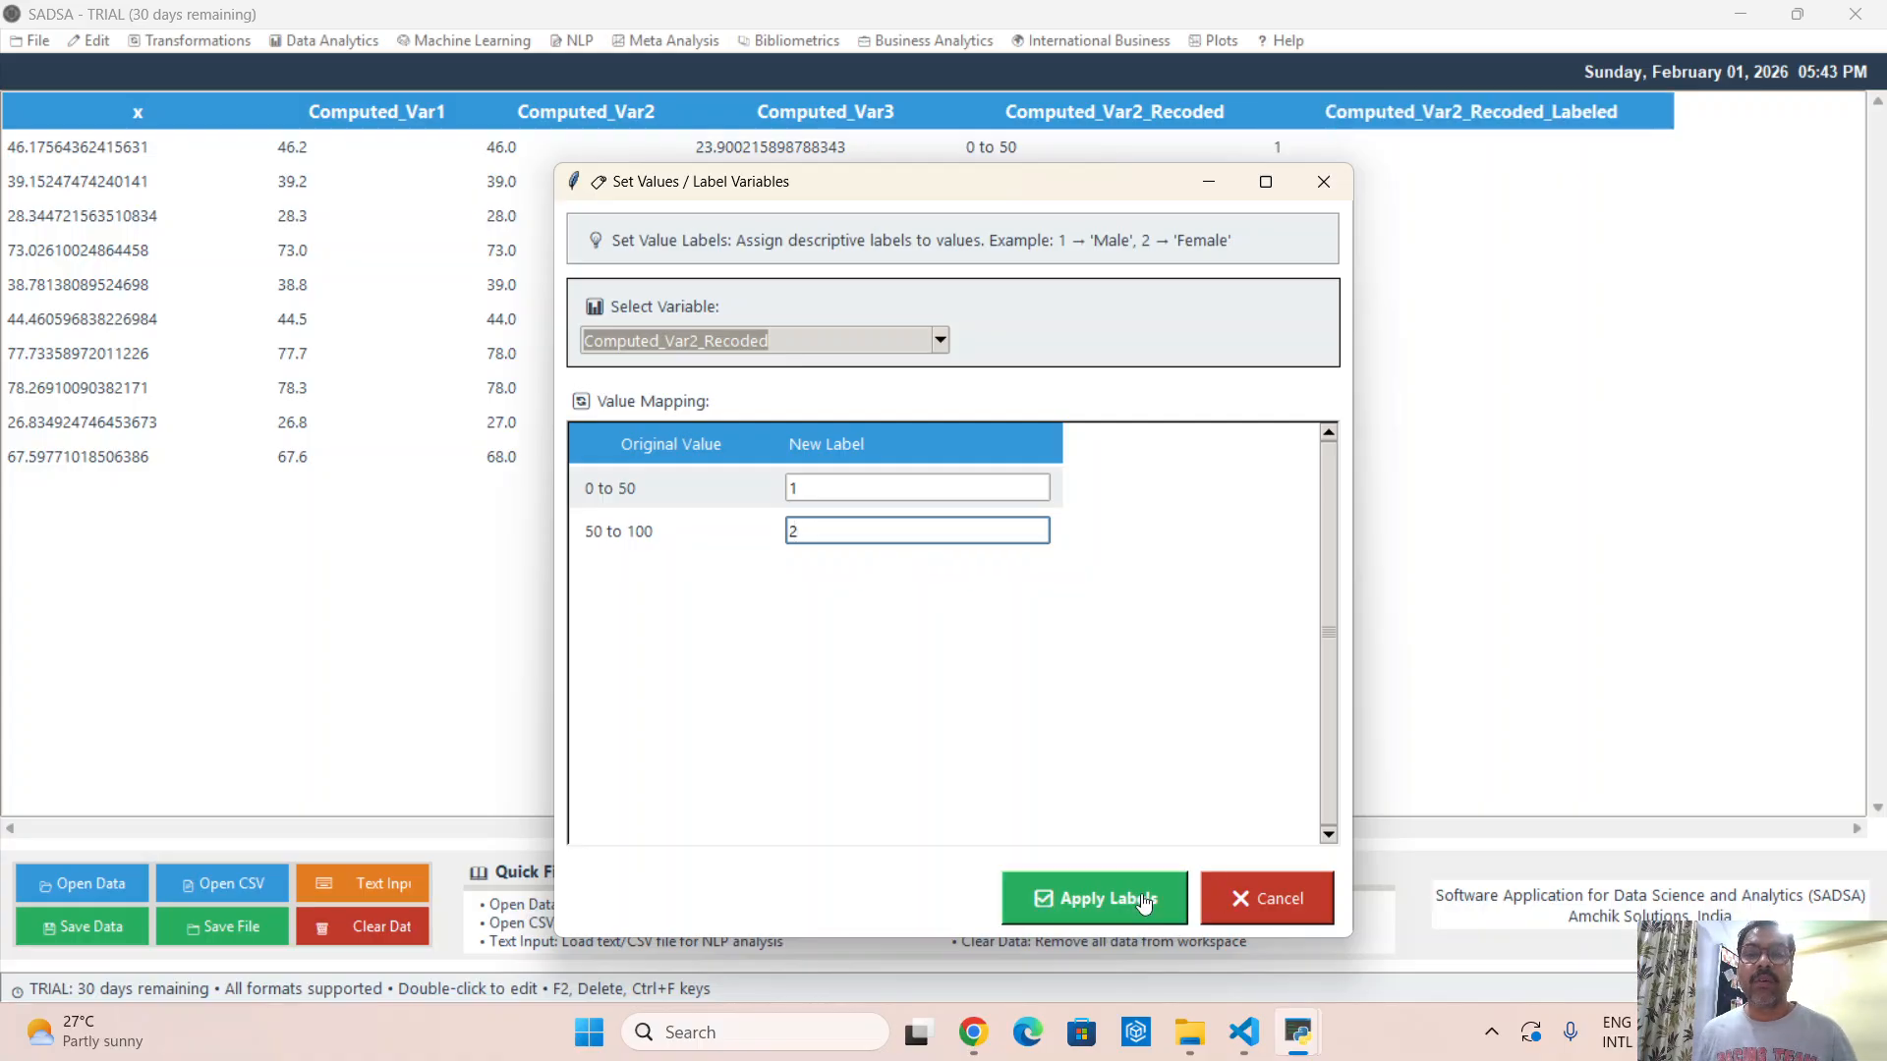
click(590, 220)
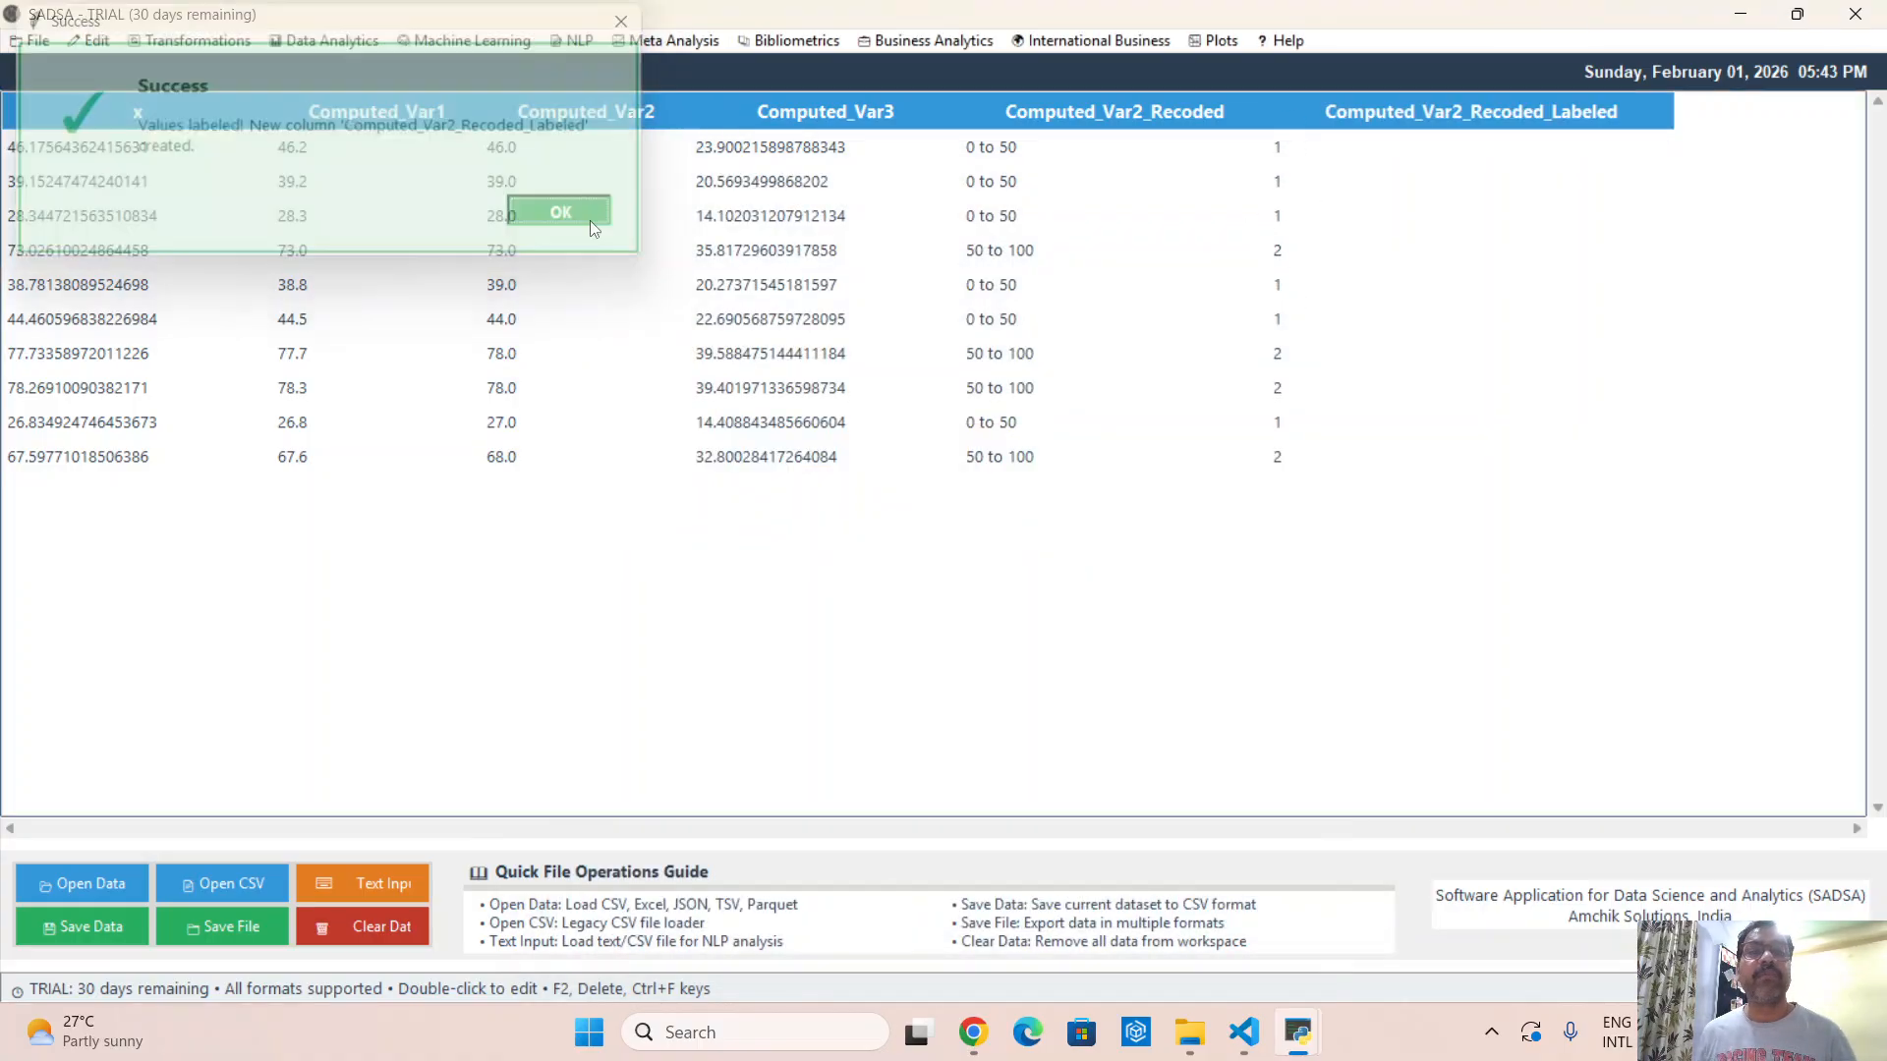